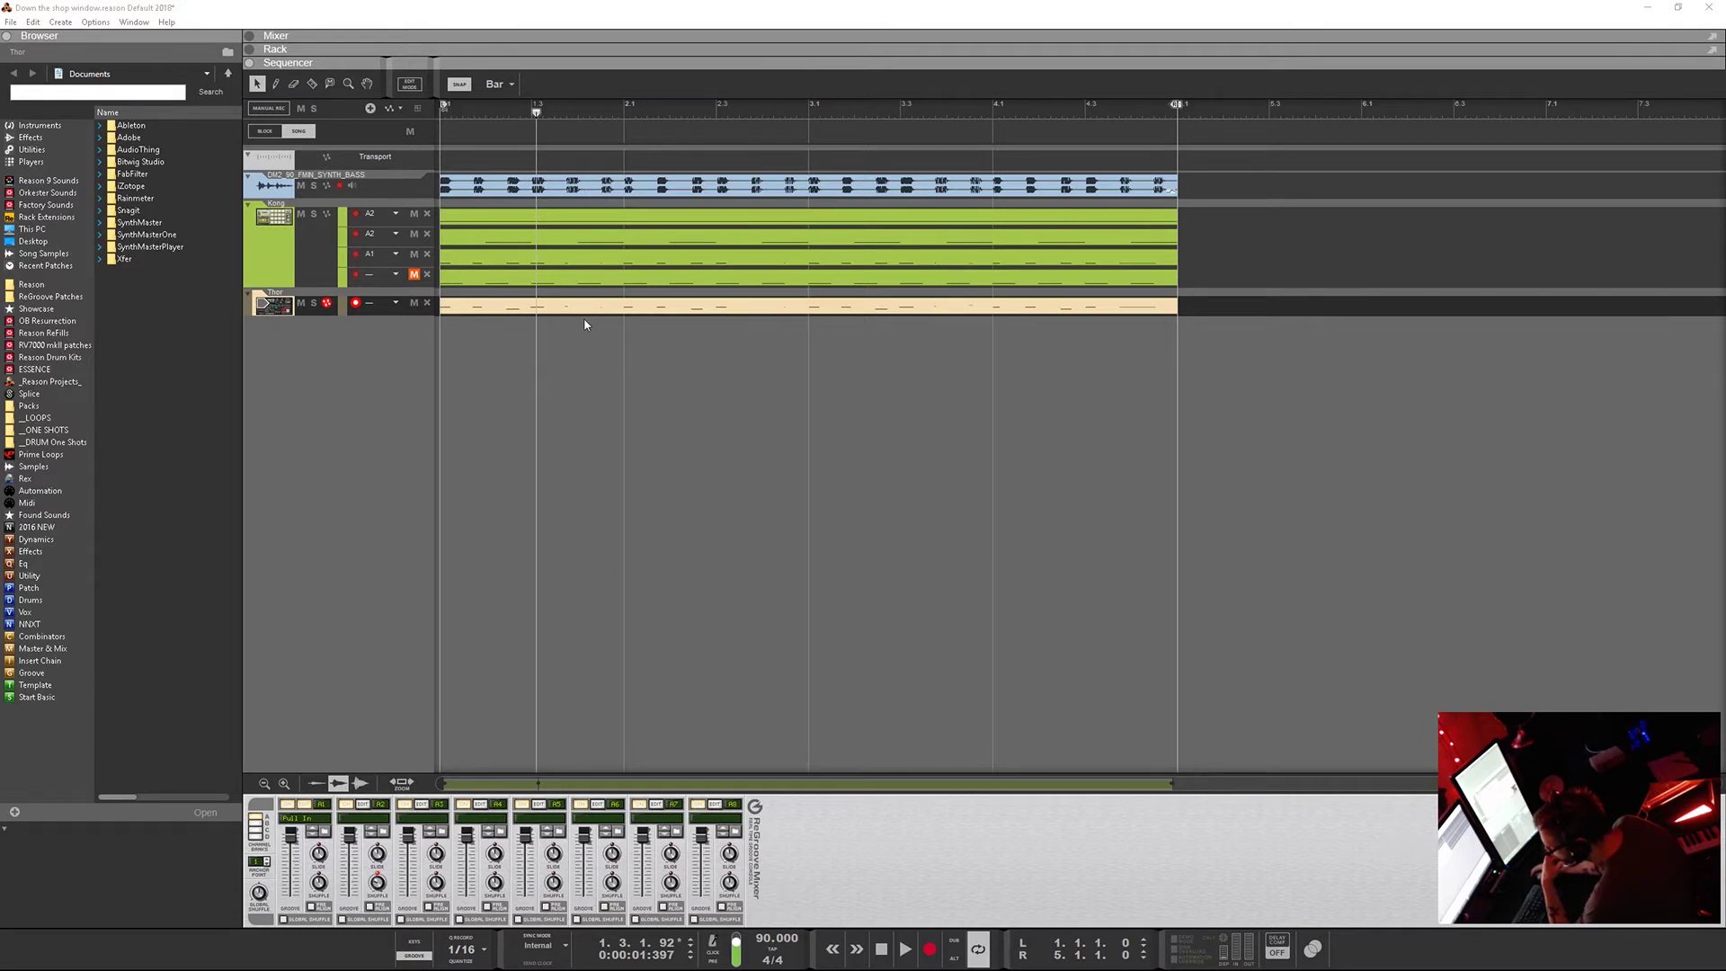
right_click(607, 191)
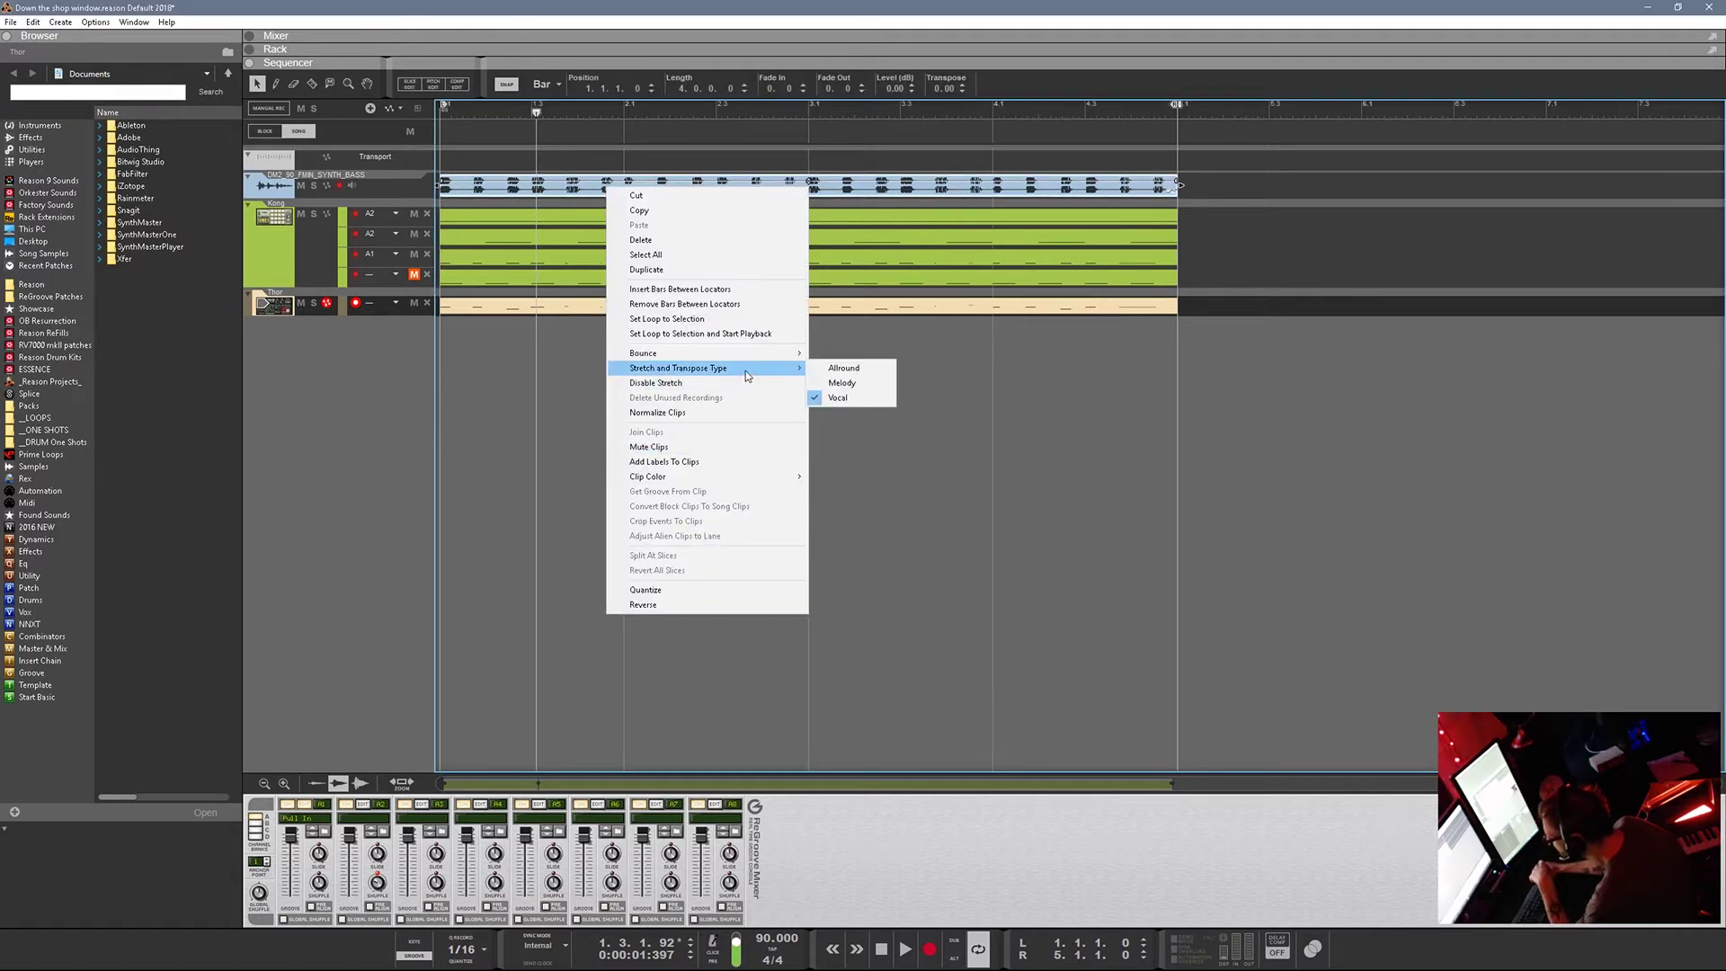
mouse_move(750, 358)
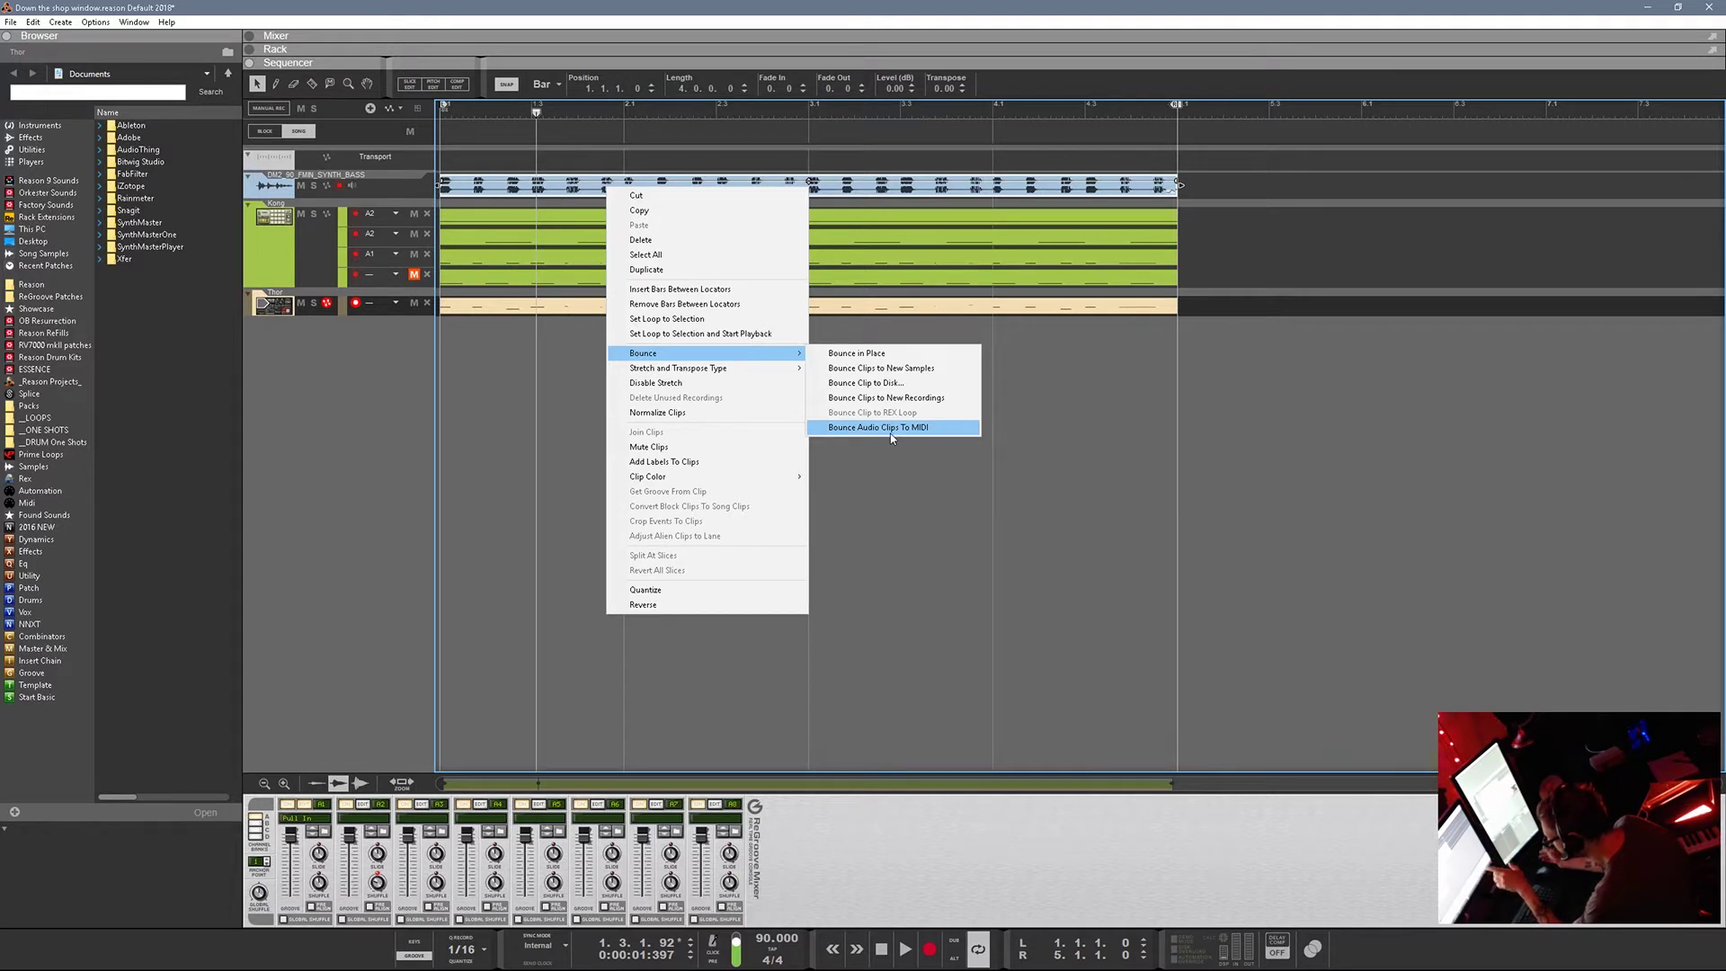
click(888, 483)
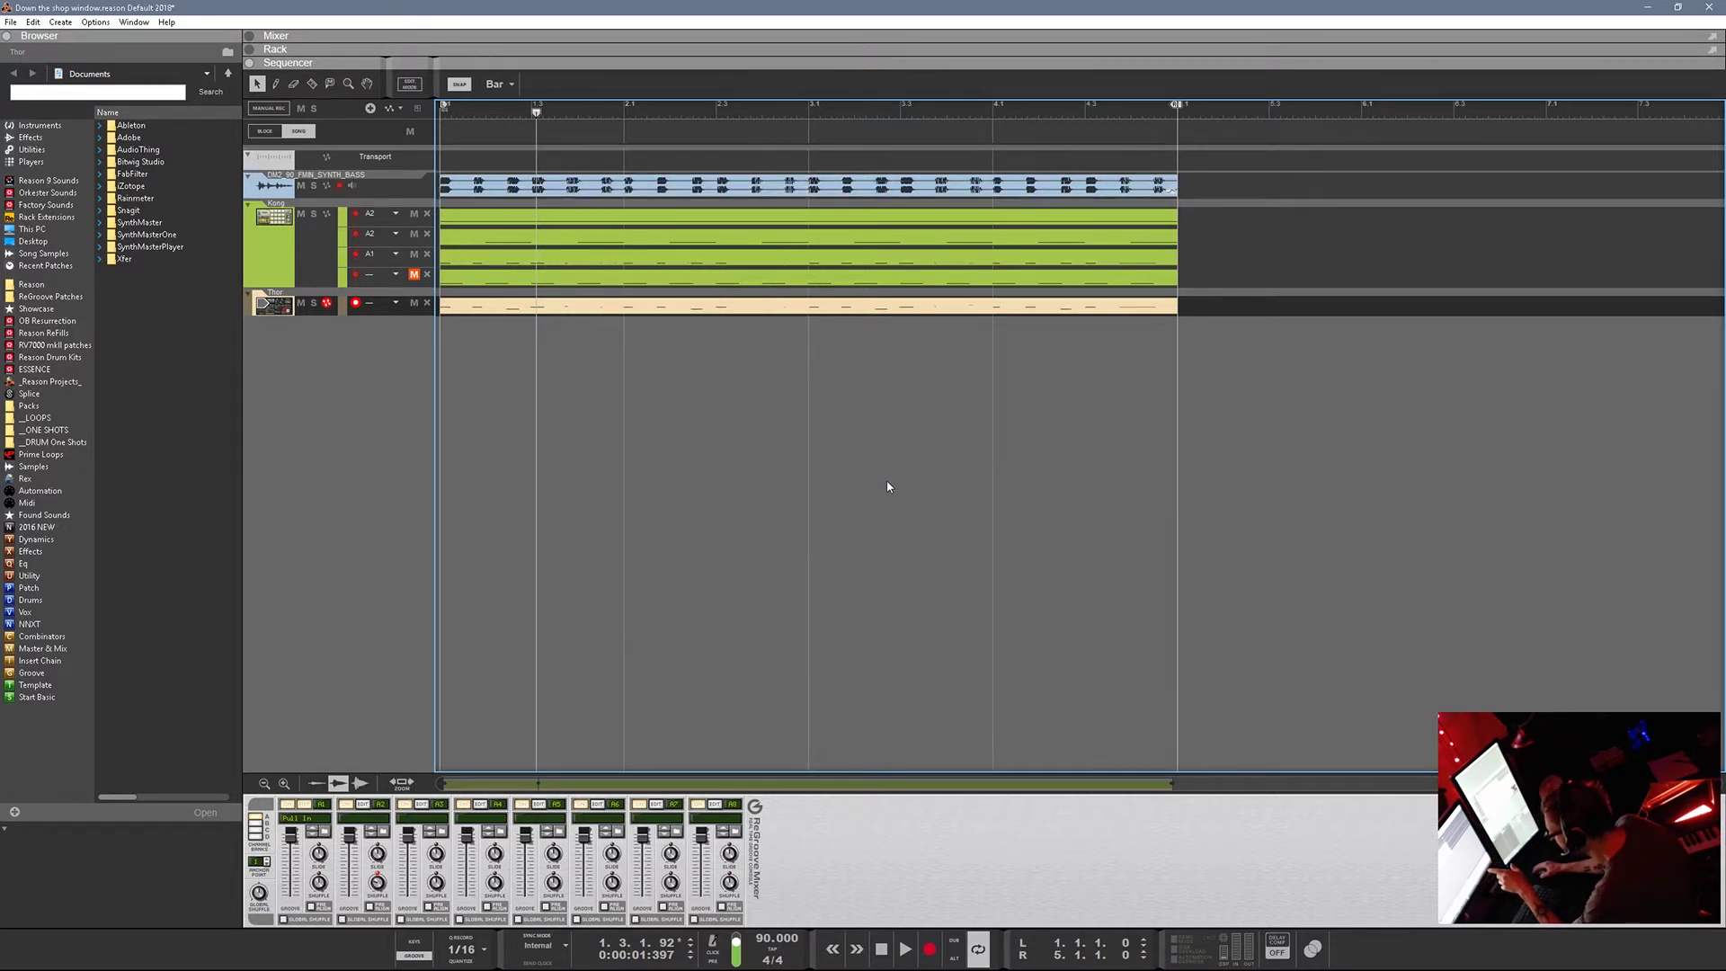
double_click(575, 308)
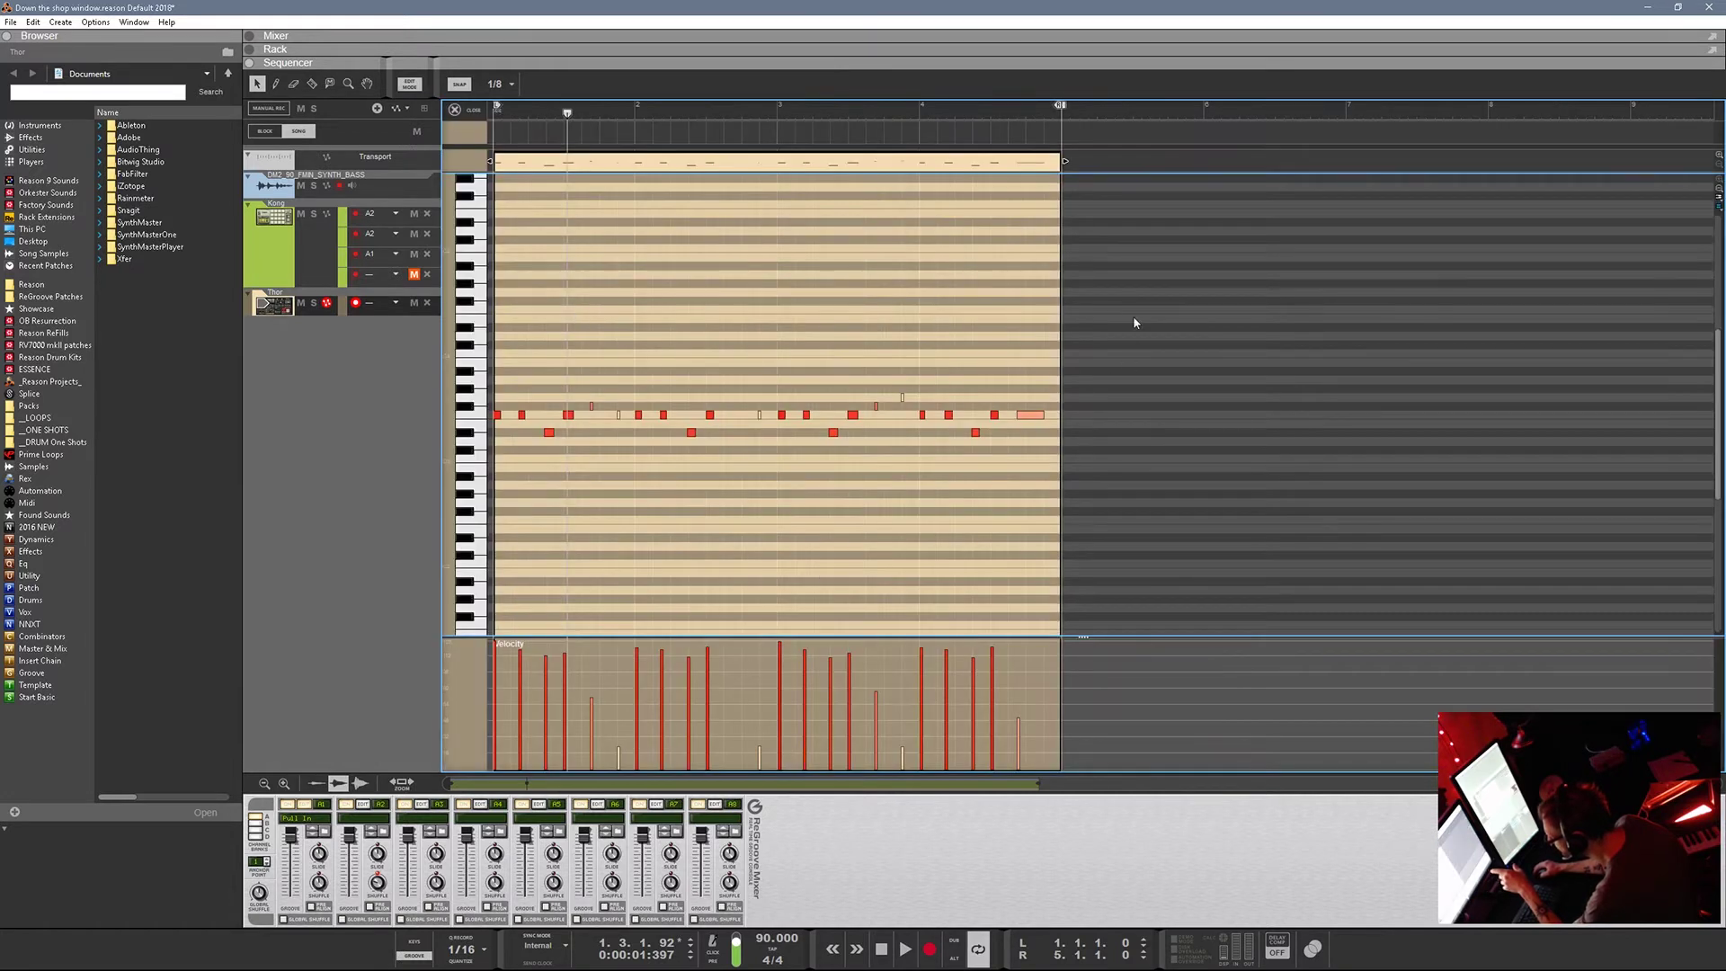
drag(1044, 396, 1043, 501)
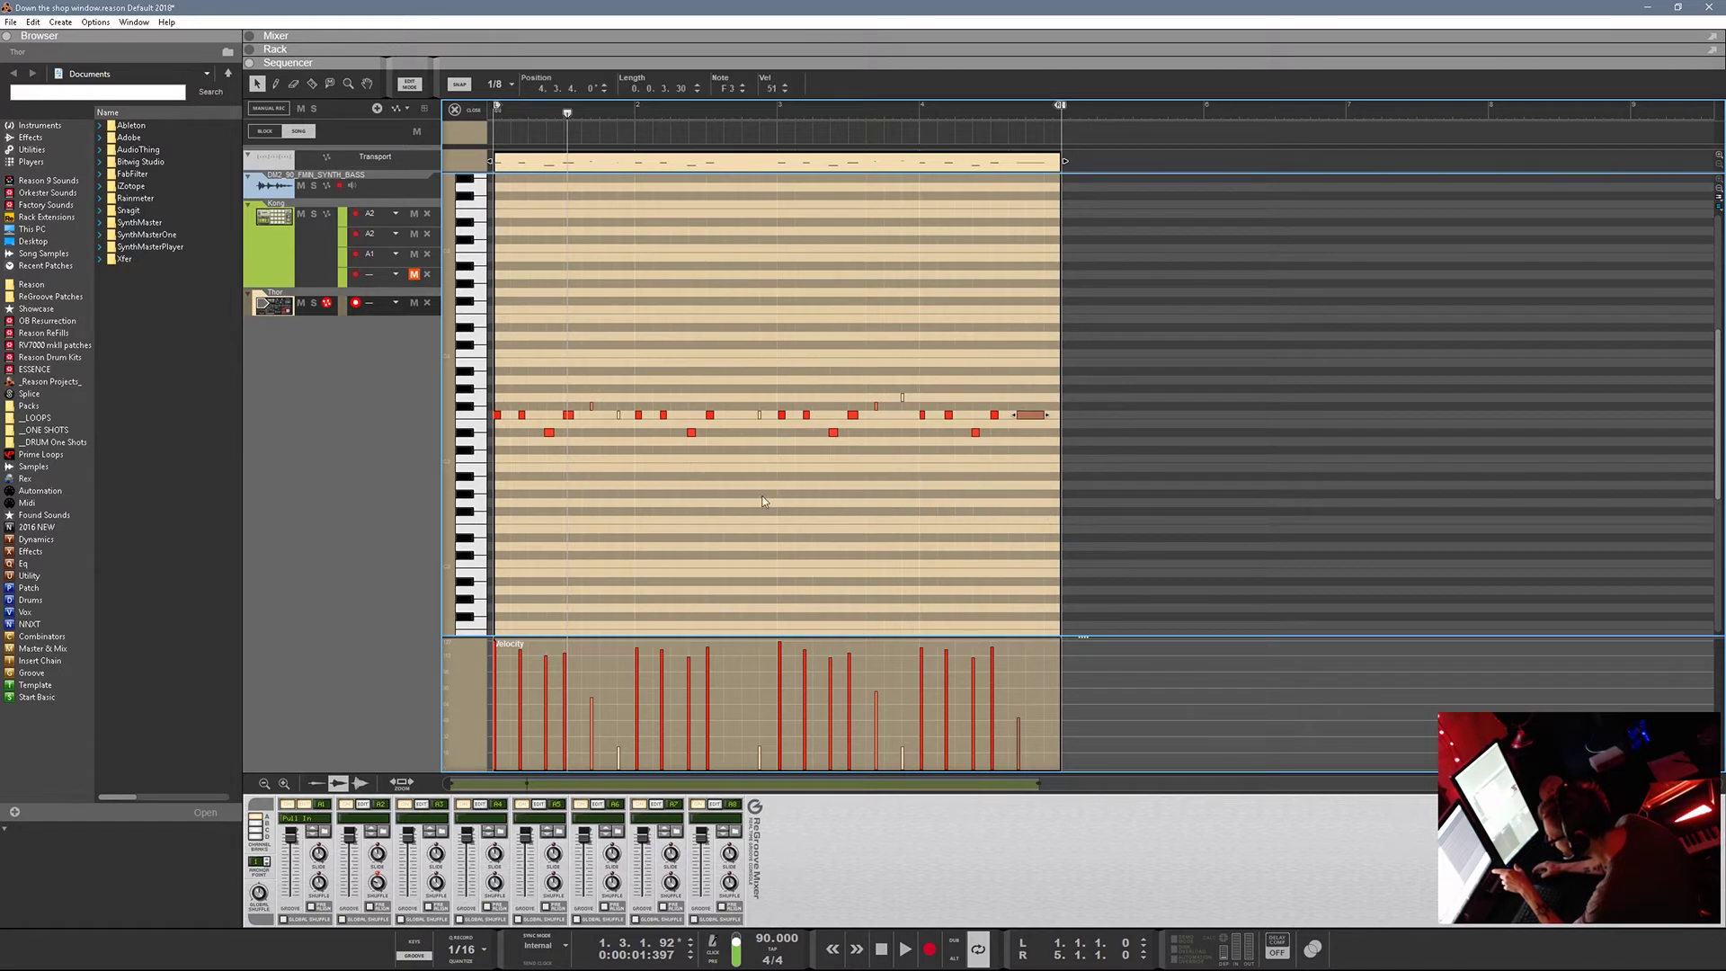
click(473, 110)
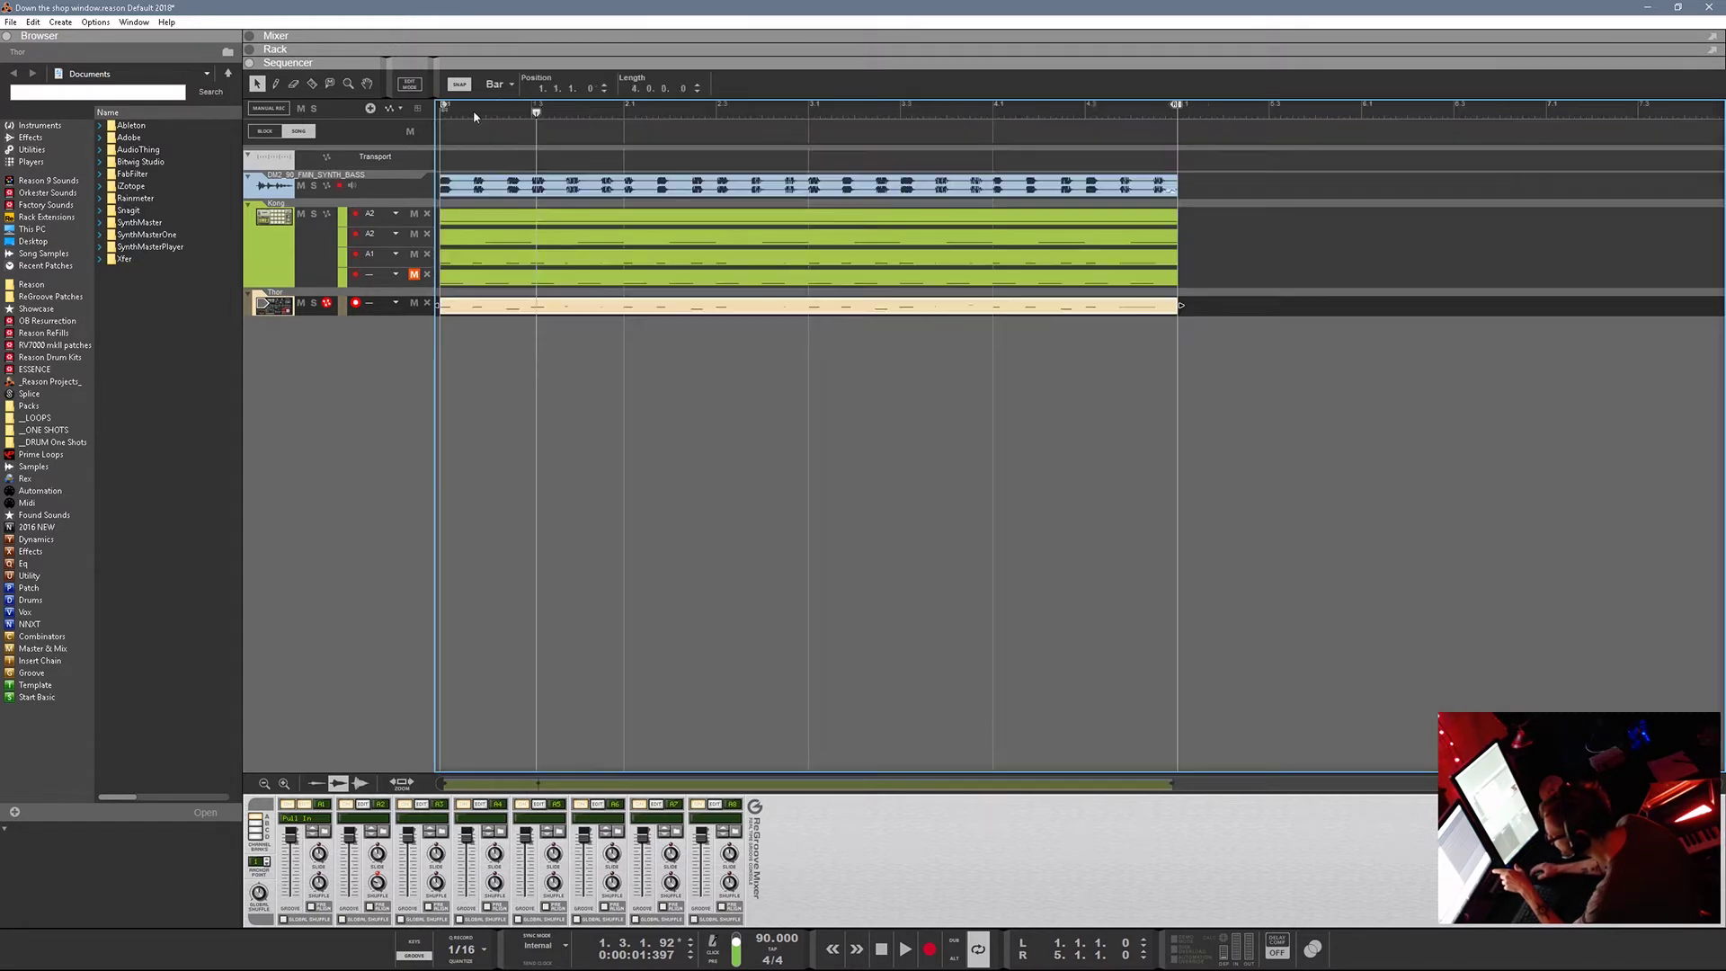
double_click(626, 186)
scroll(1021, 525, down, 3)
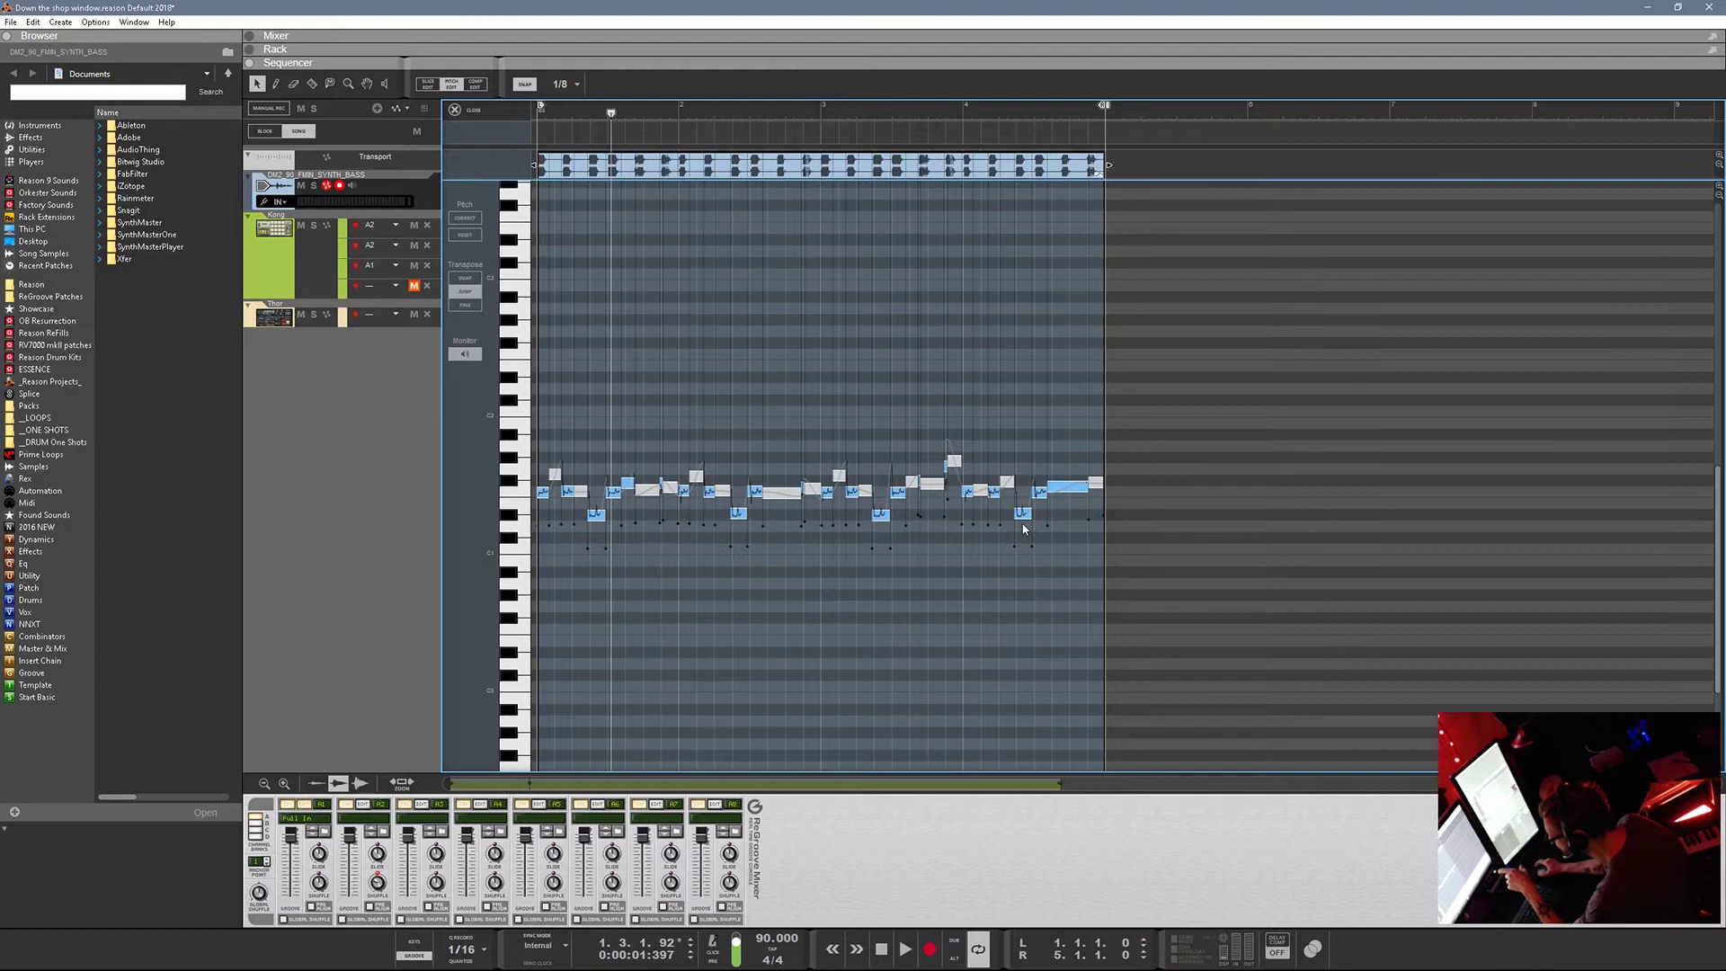
key(ctrl+e)
double_click(627, 319)
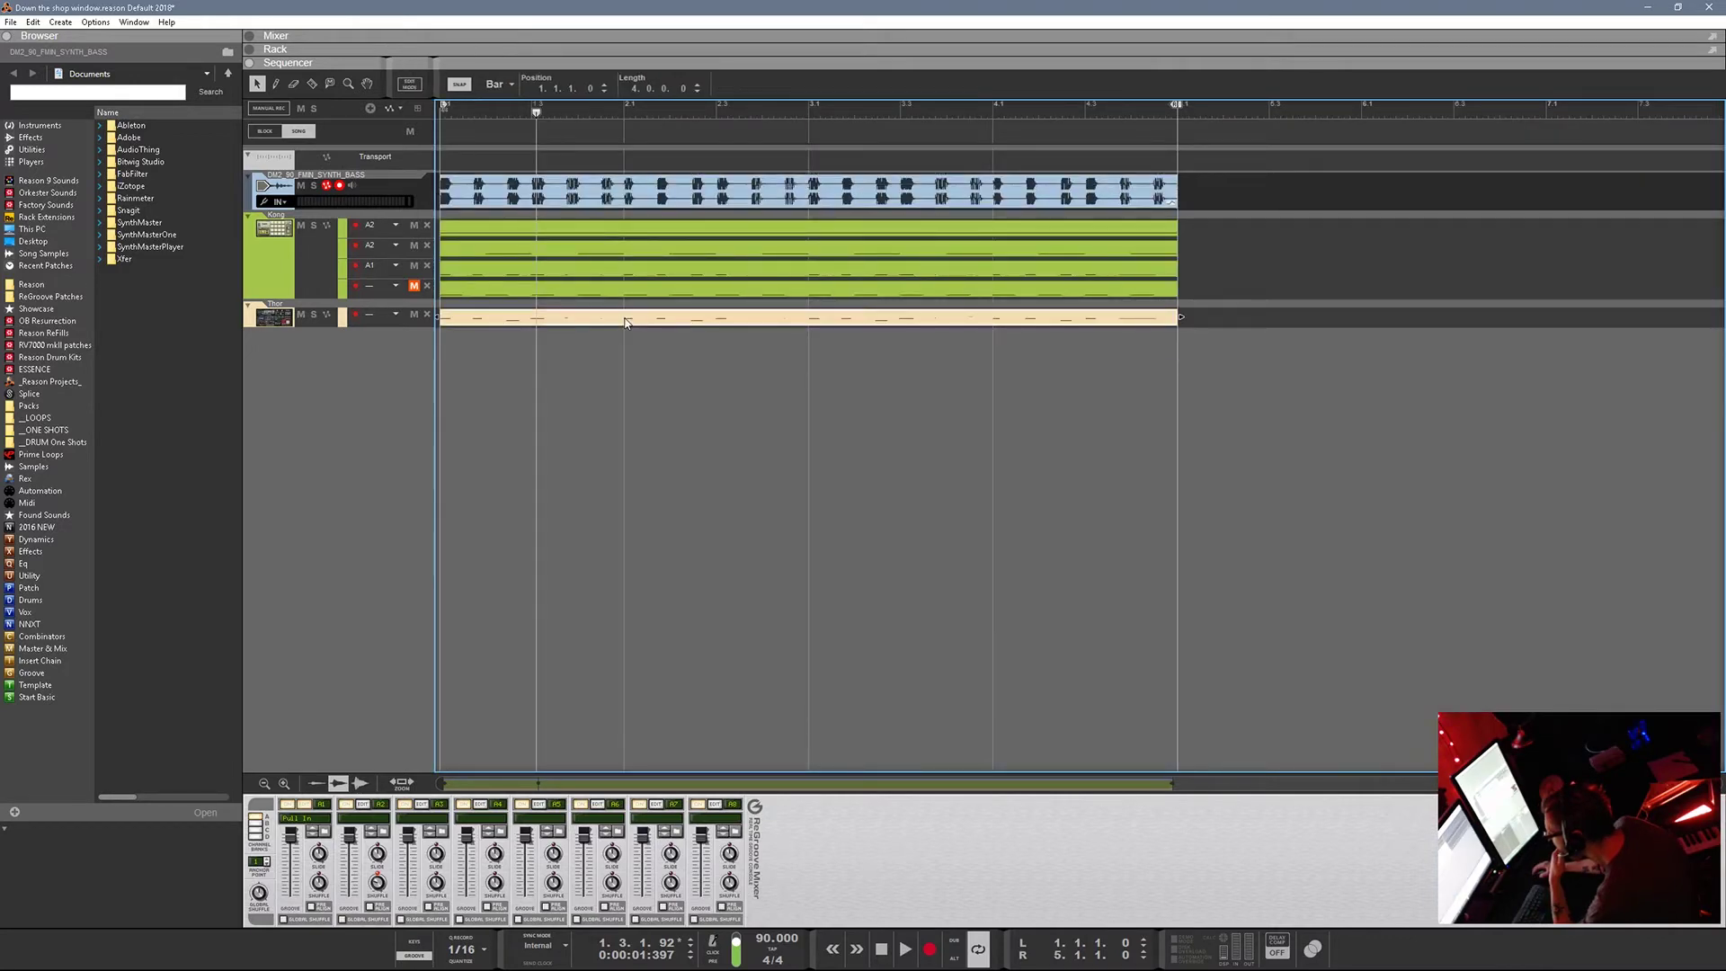
drag(1045, 384, 537, 457)
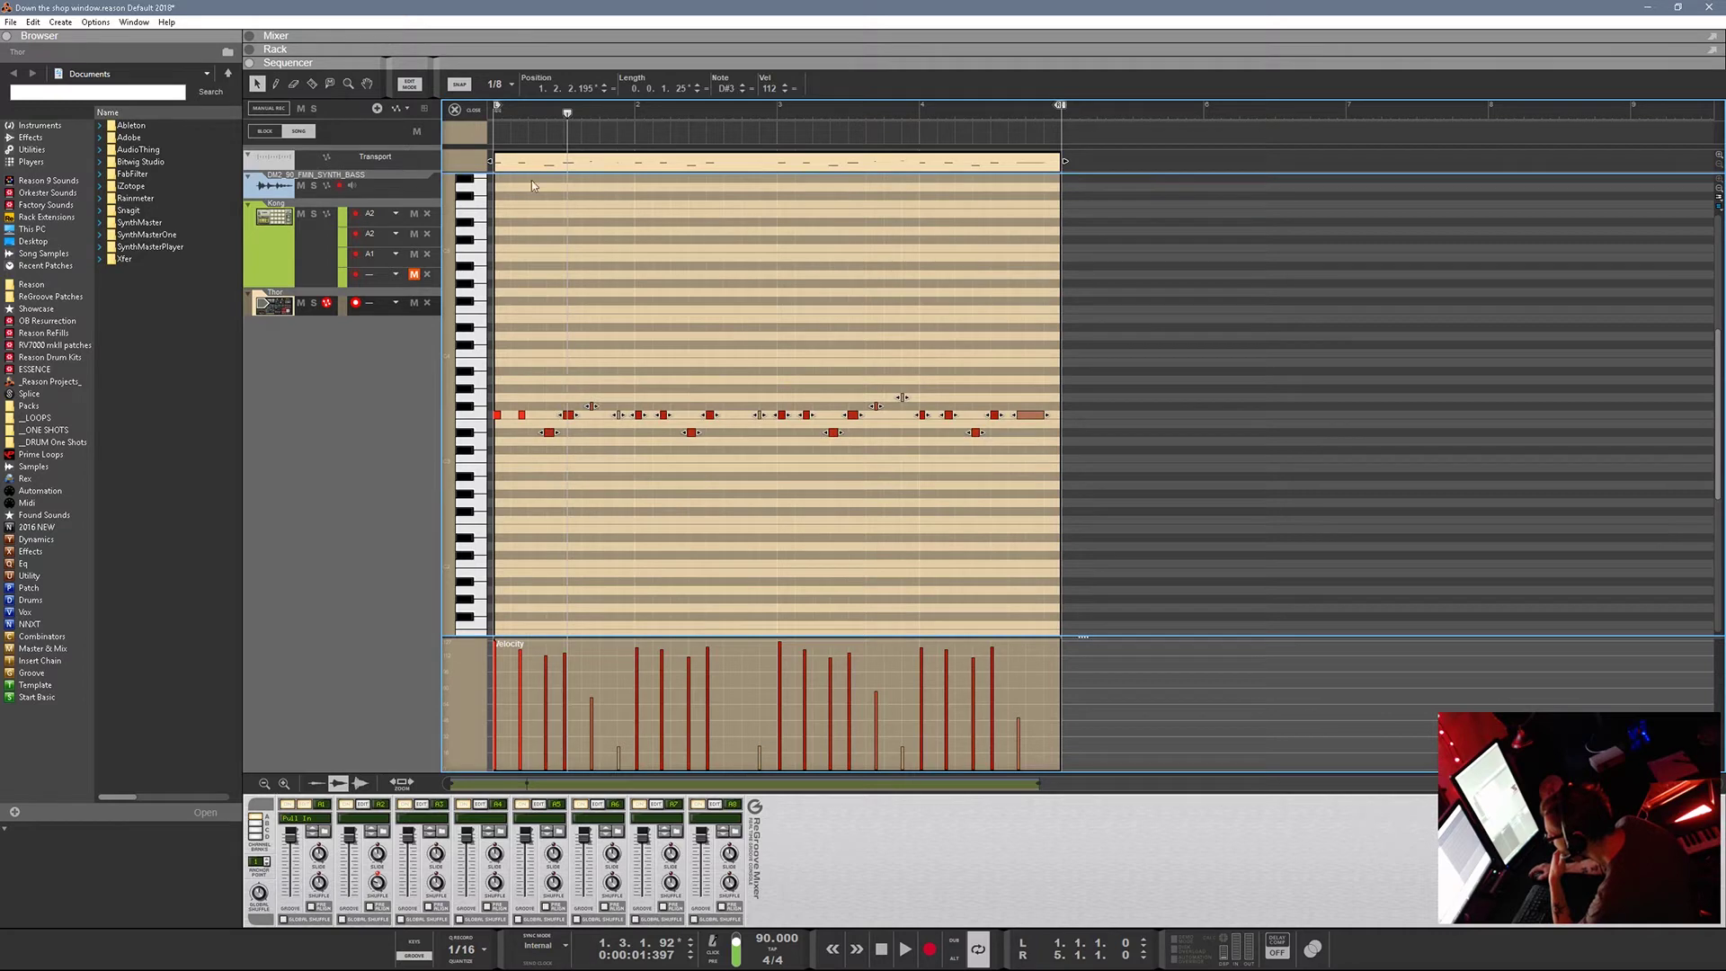
click(455, 109)
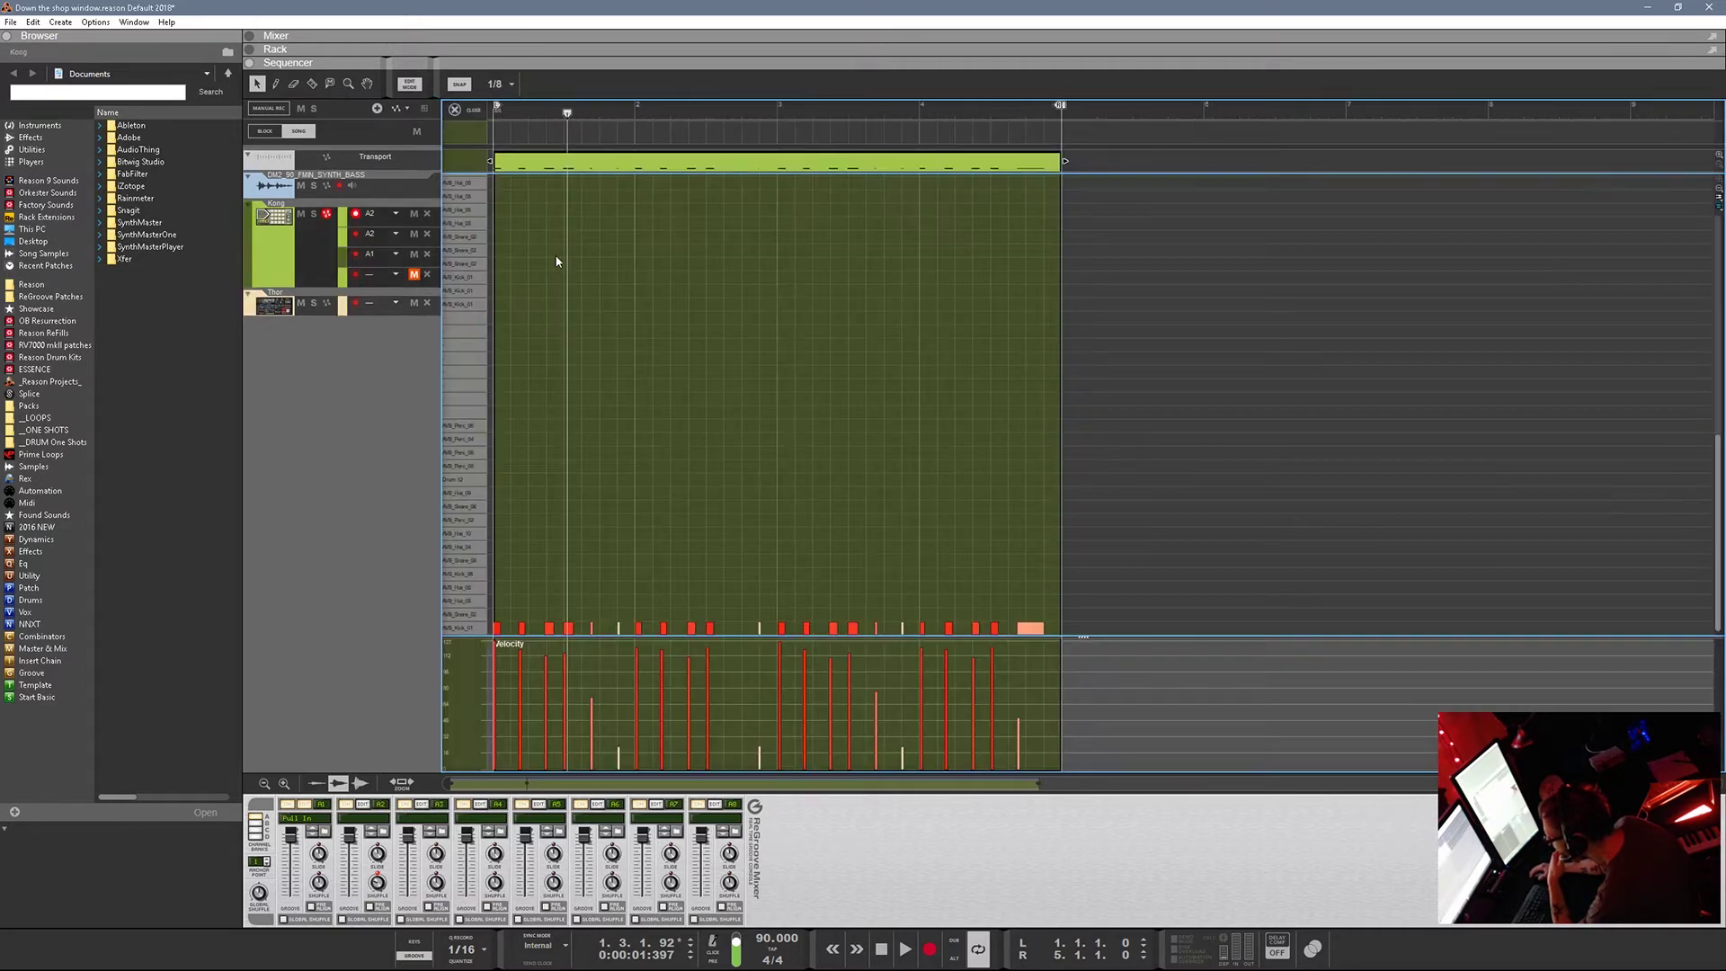
click(484, 622)
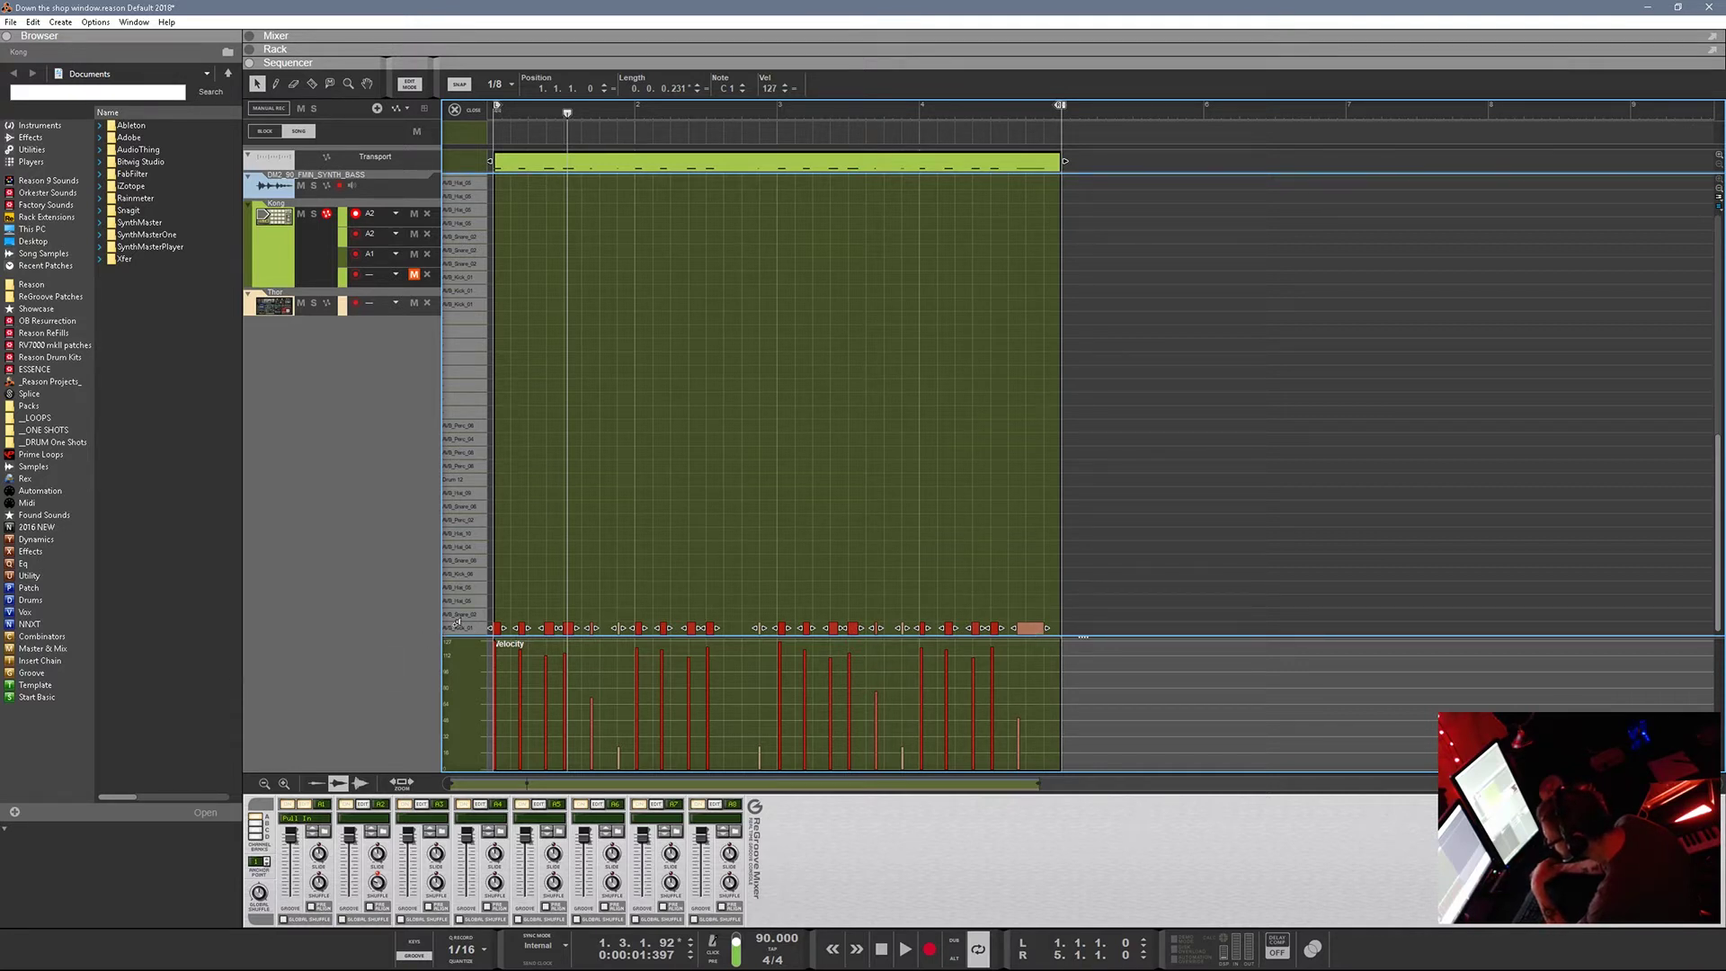
click(474, 111)
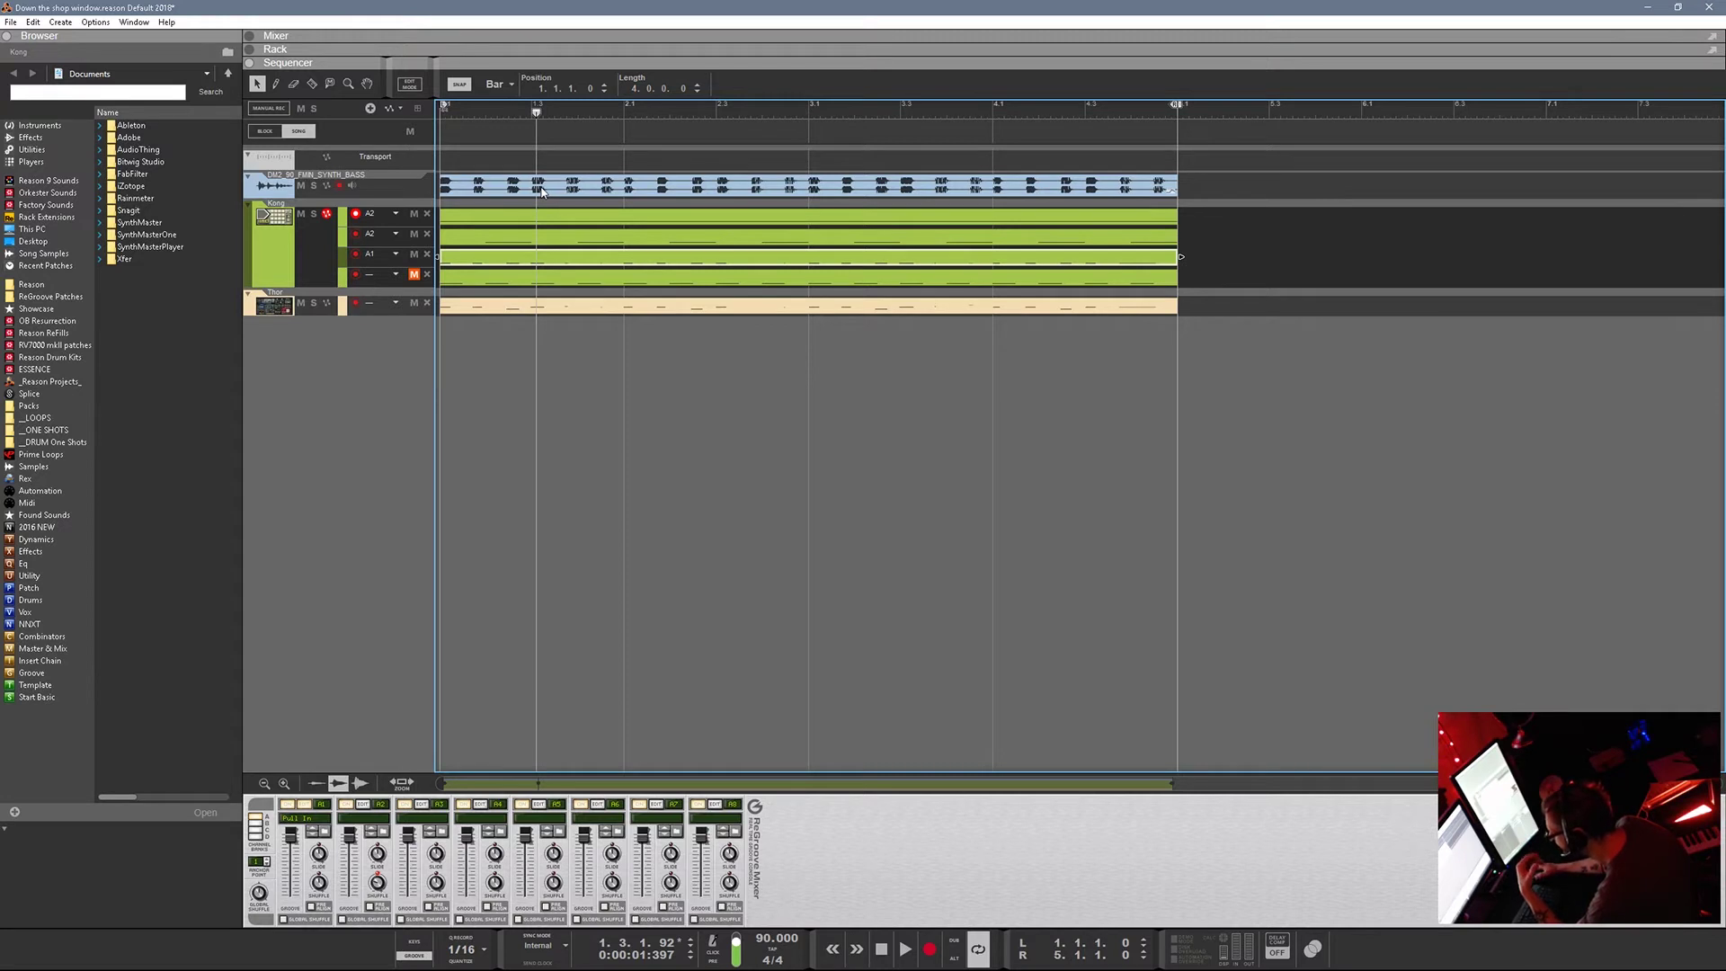
Check which groove the A1 drum lane uses, leaving it unchanged.
click(396, 254)
mouse_move(433, 322)
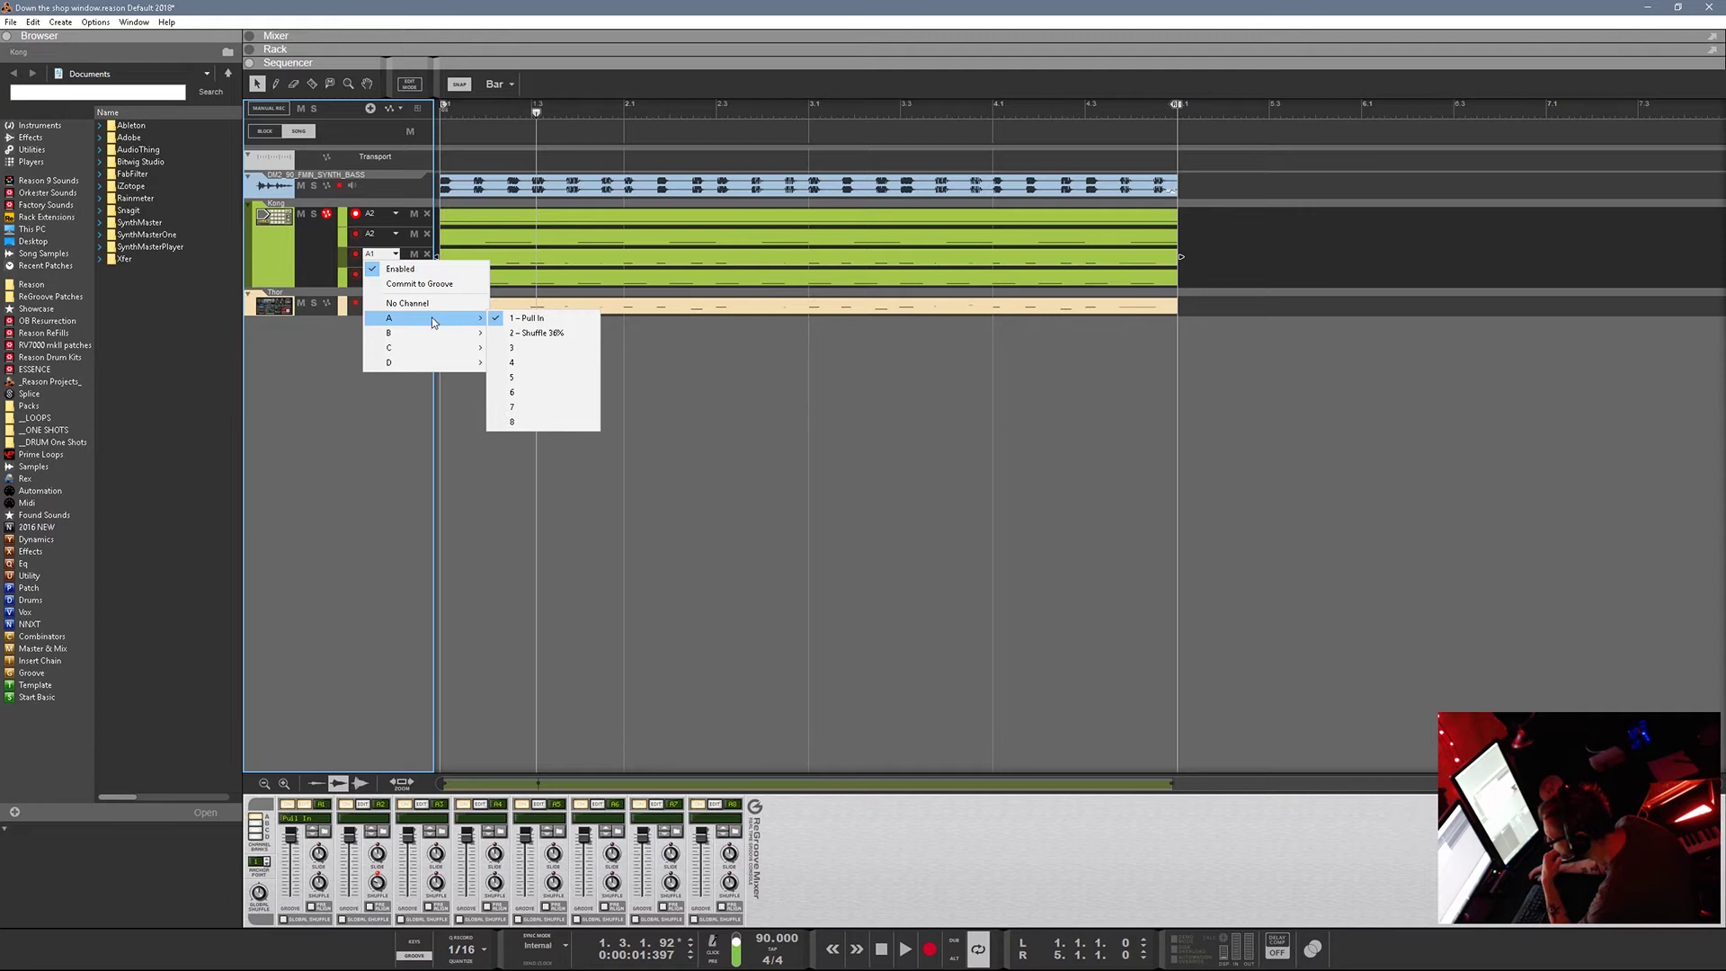
click(409, 540)
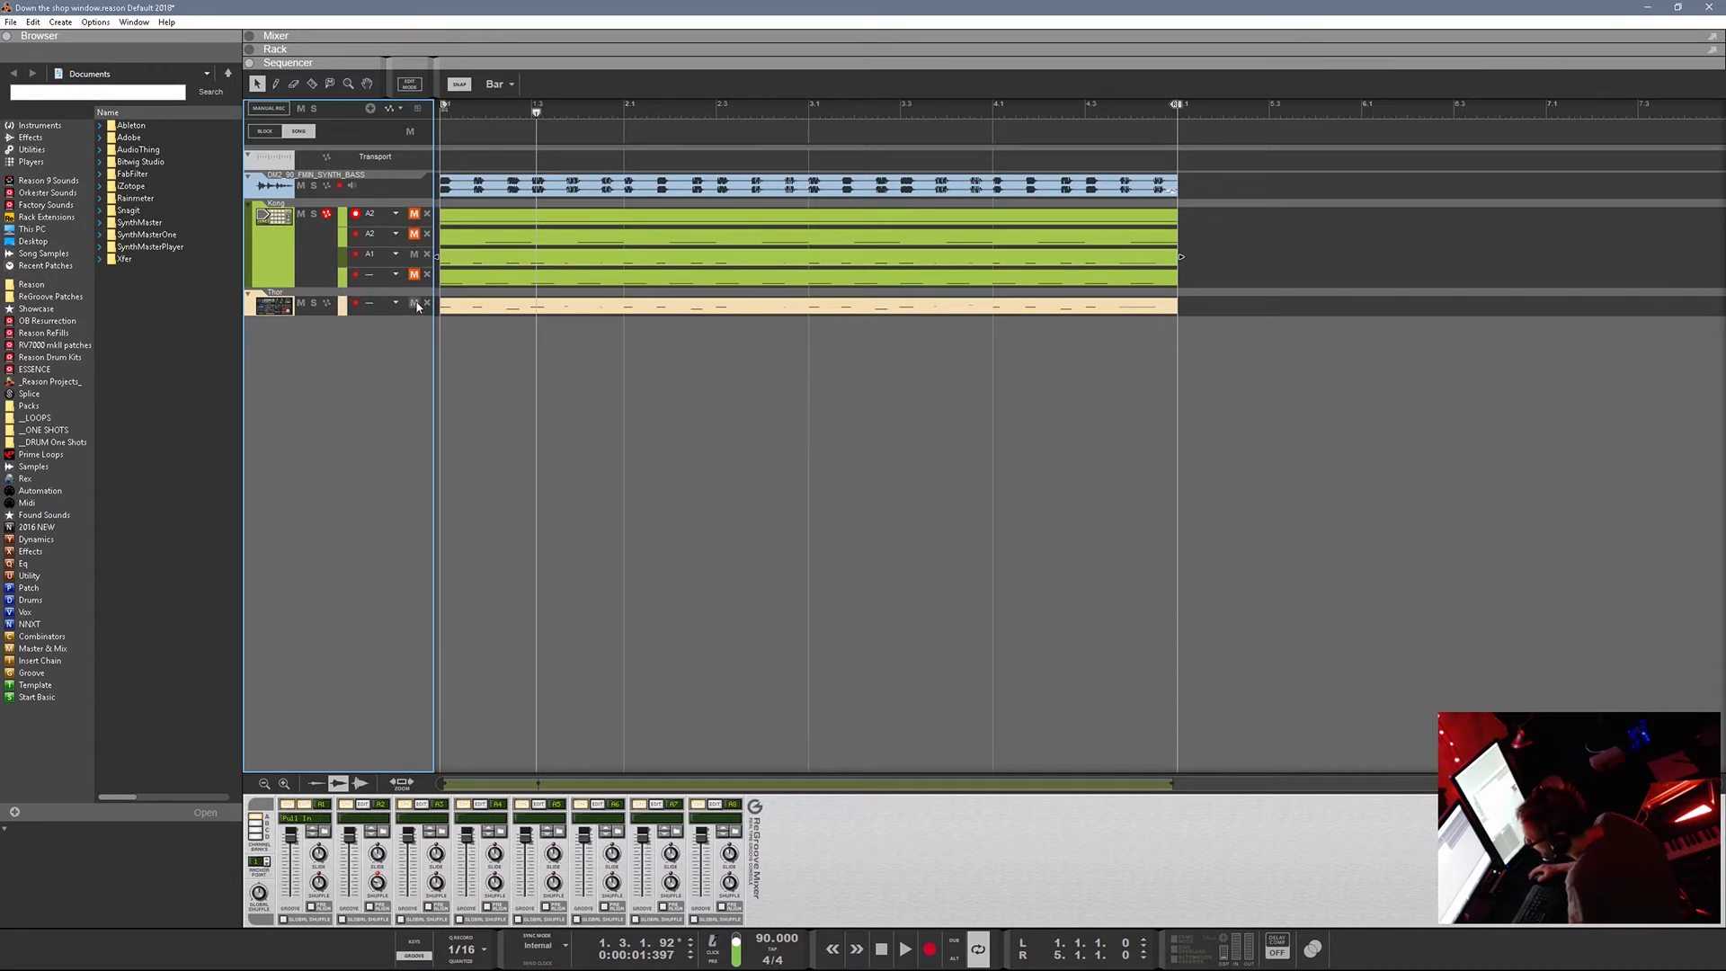
Select the A1 drum lane clip and start playback from bar 1.
click(544, 261)
key(space)
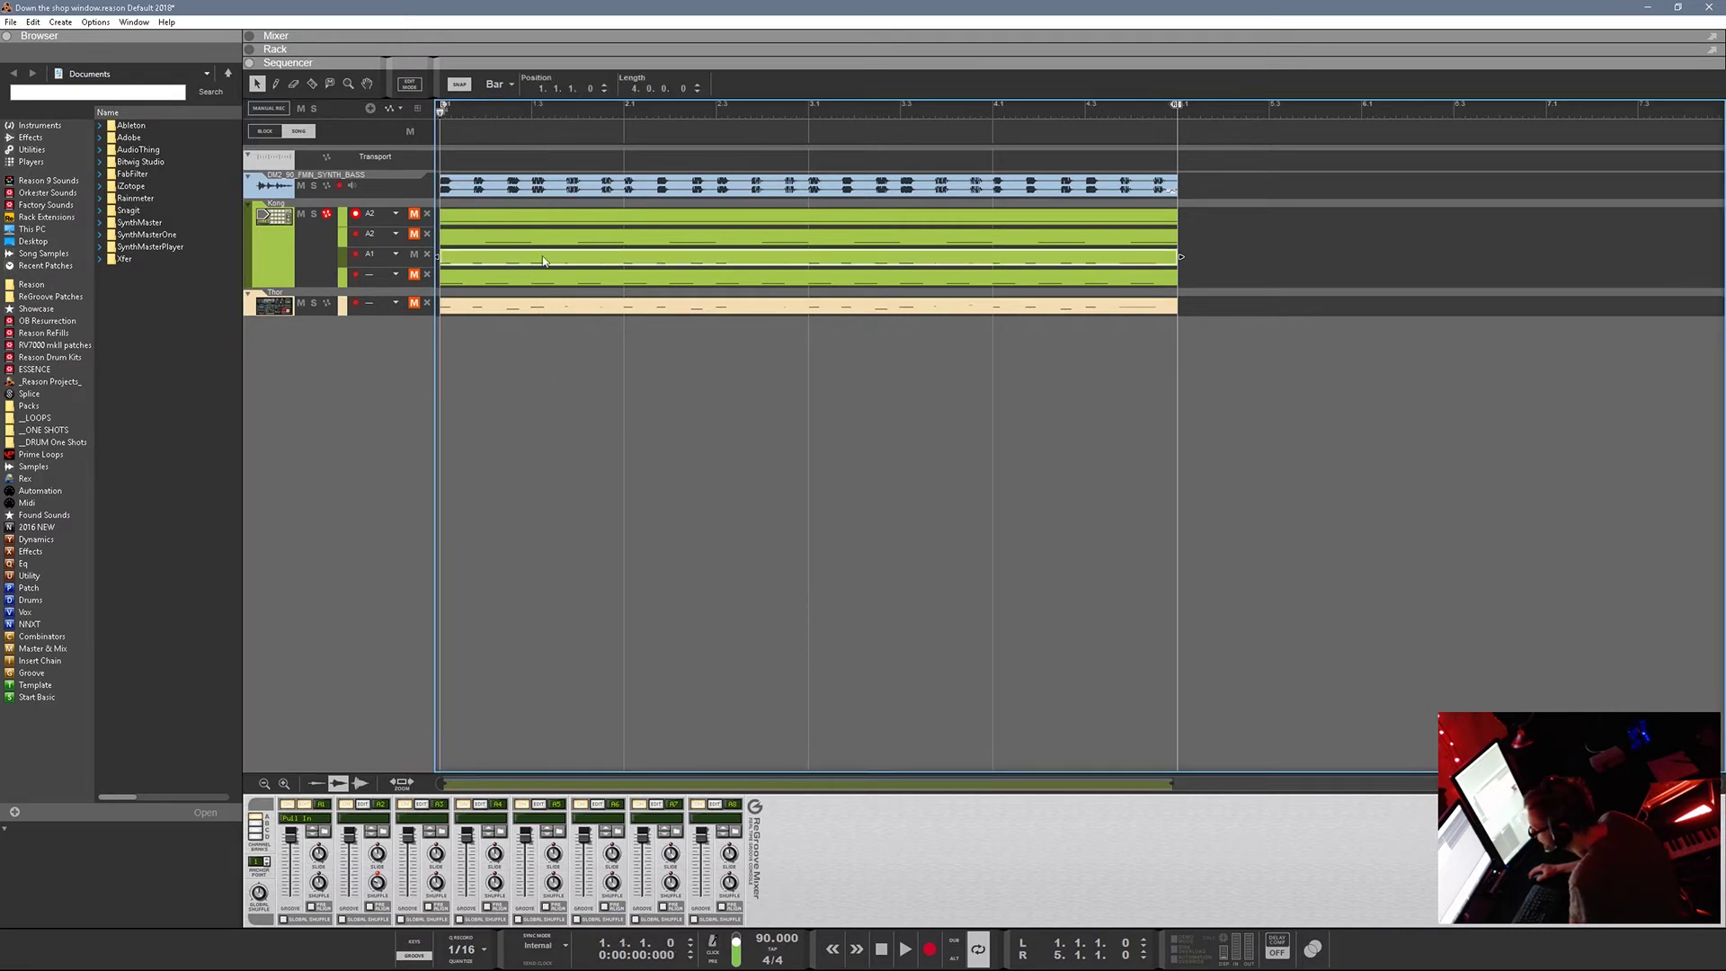
click(905, 949)
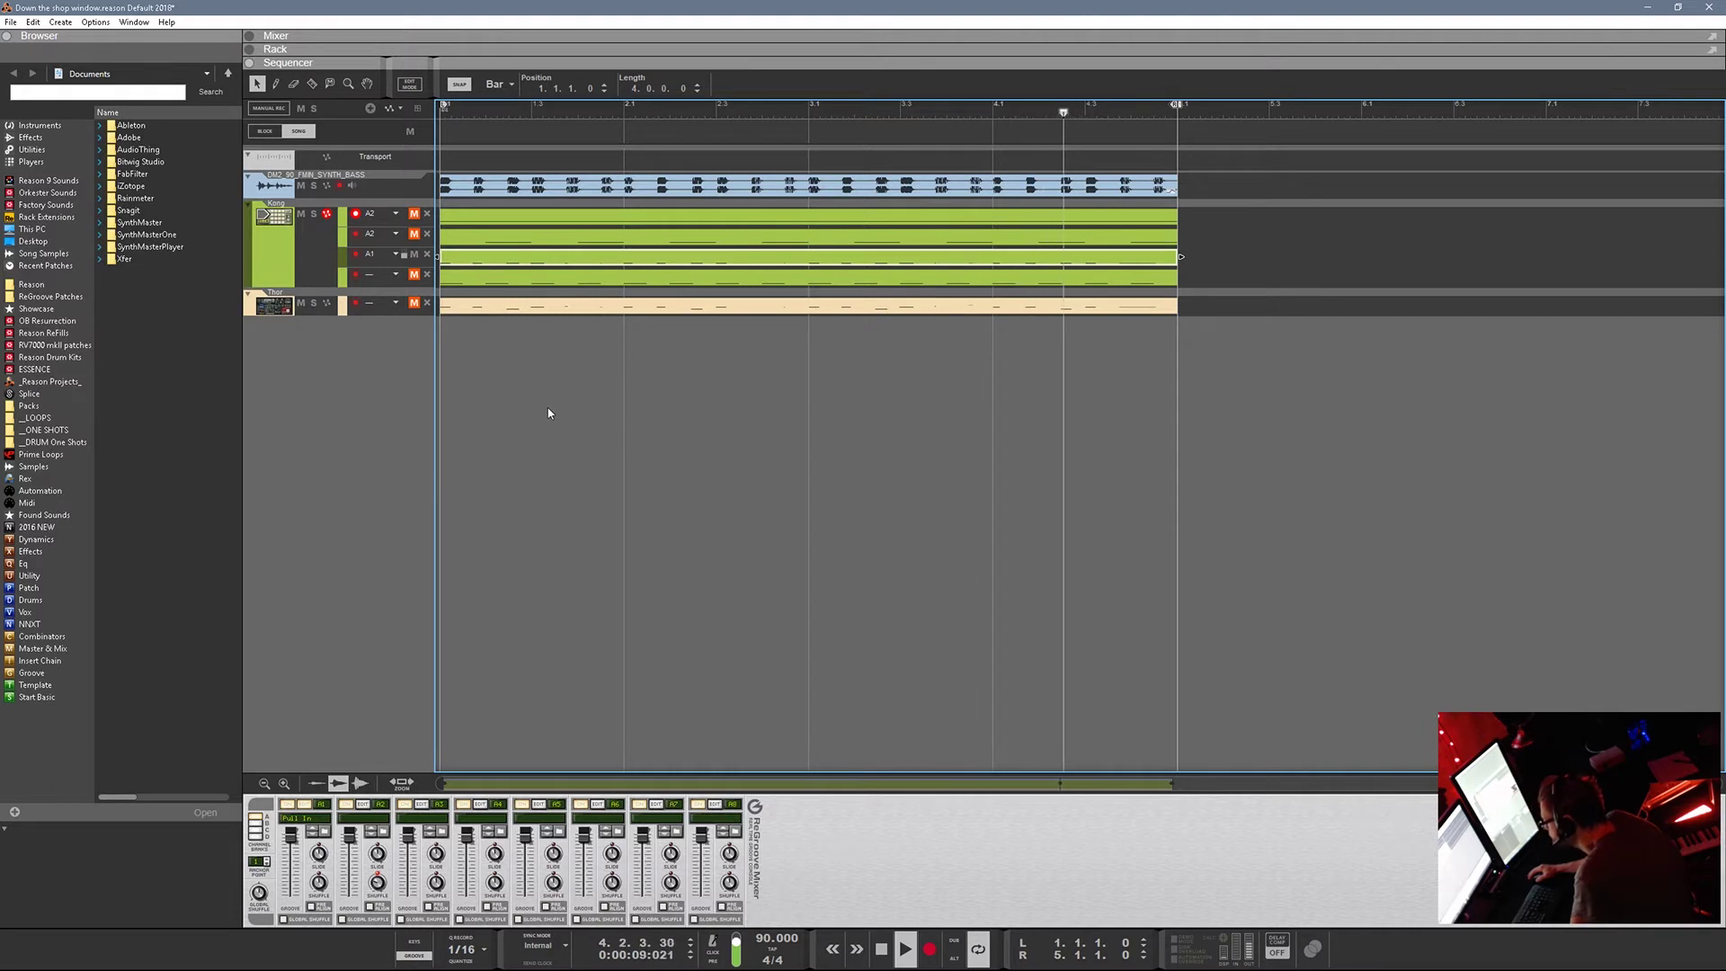
Clear the third Kong lane's groove and lock it to groove A1.
click(396, 255)
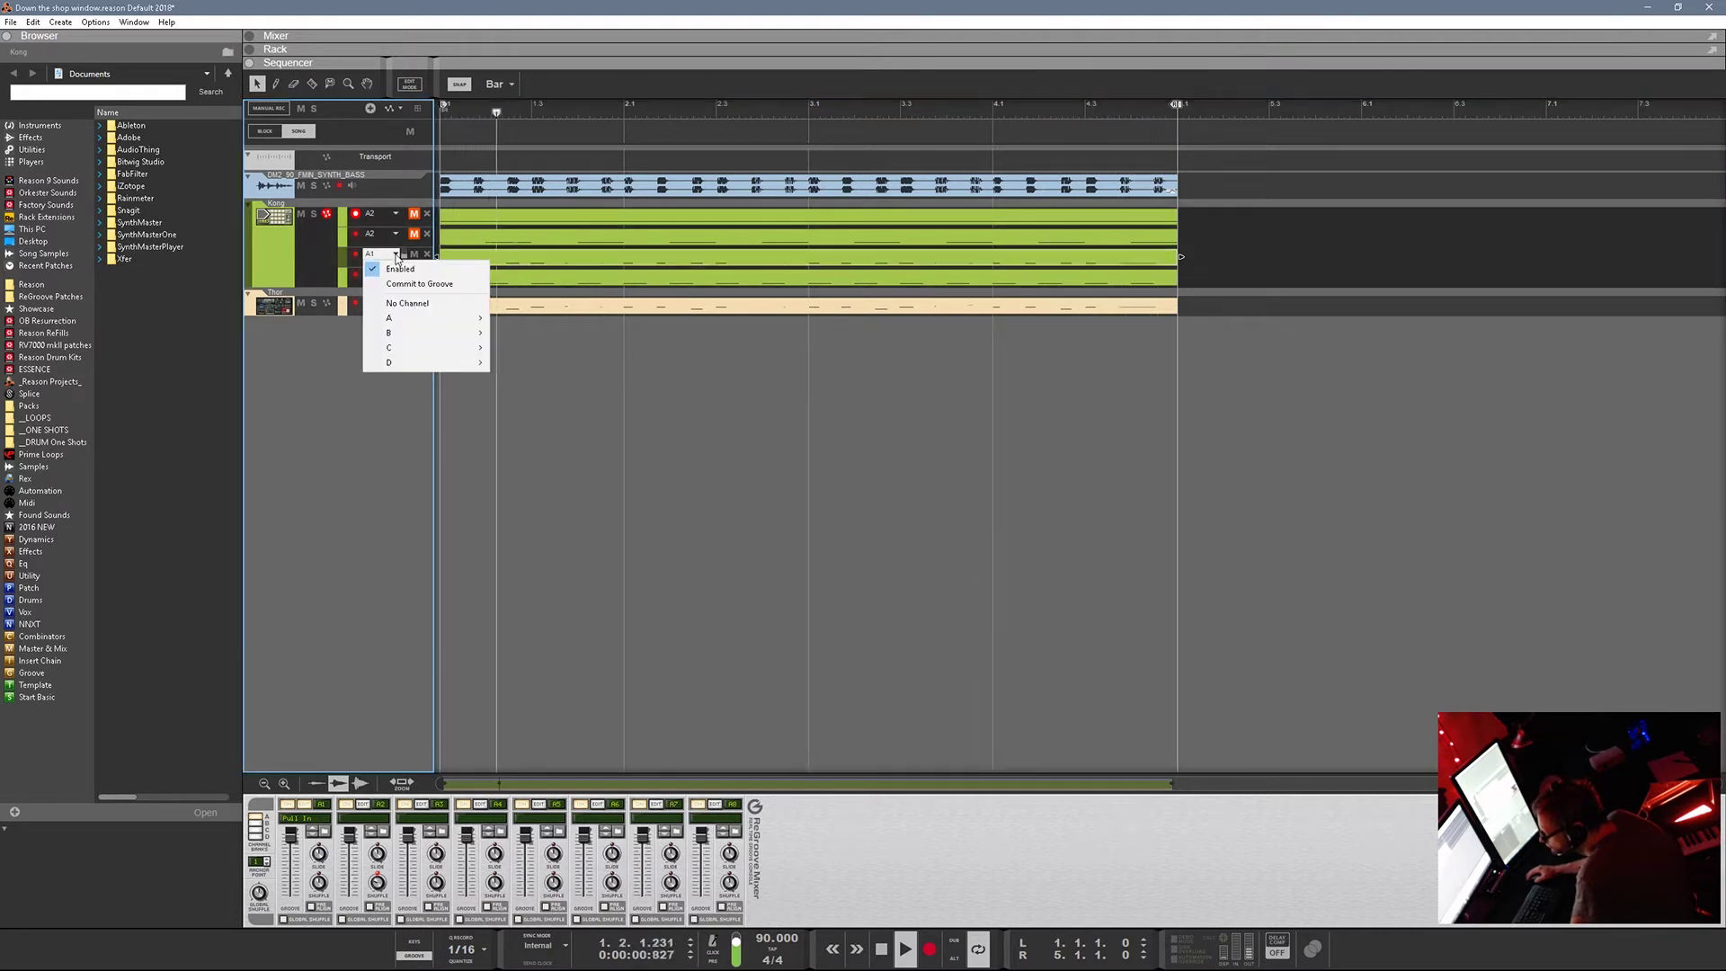
click(364, 382)
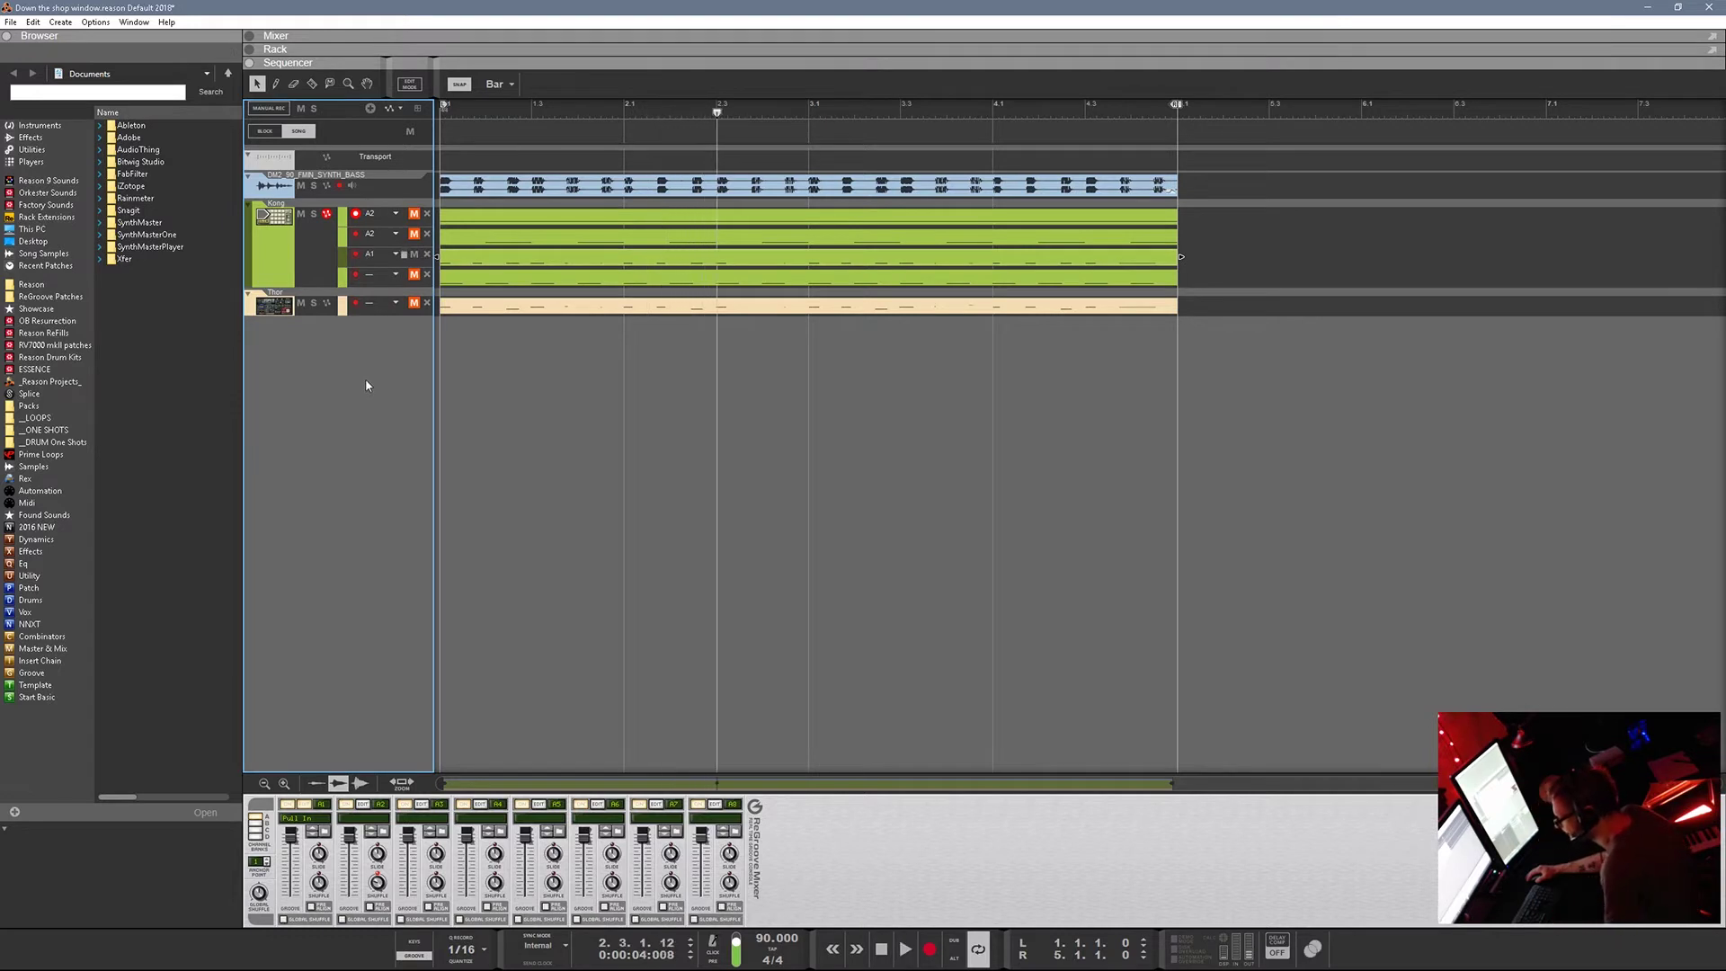
click(389, 275)
click(401, 305)
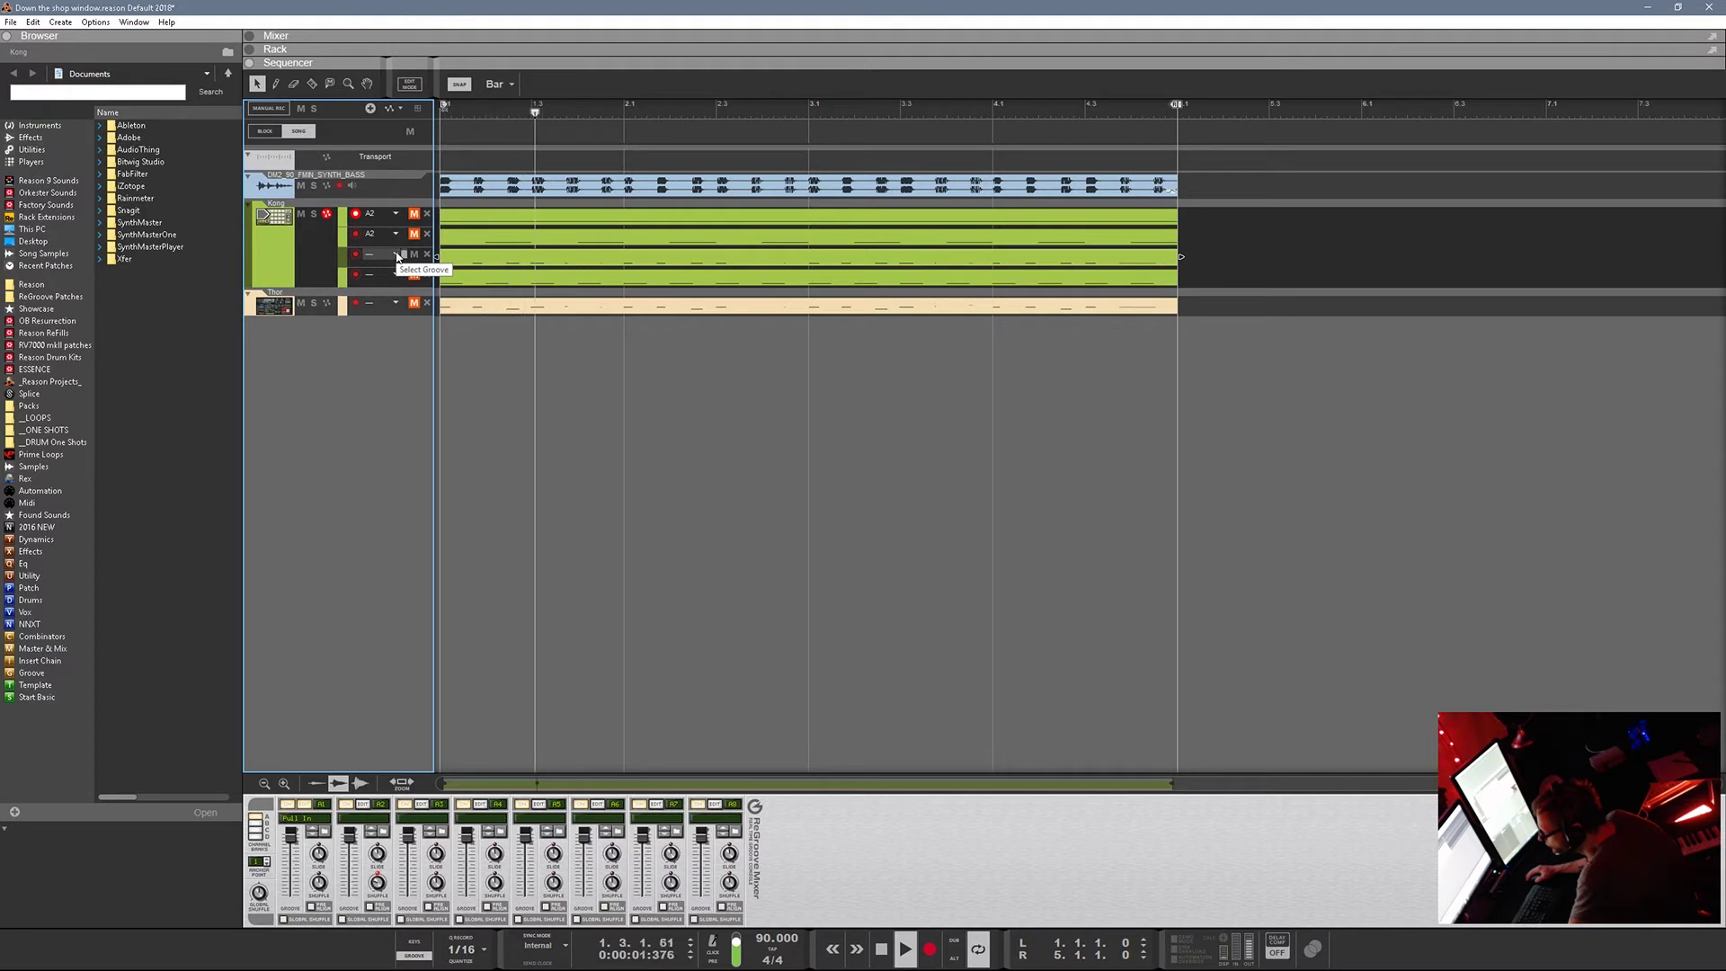
click(398, 256)
mouse_move(407, 324)
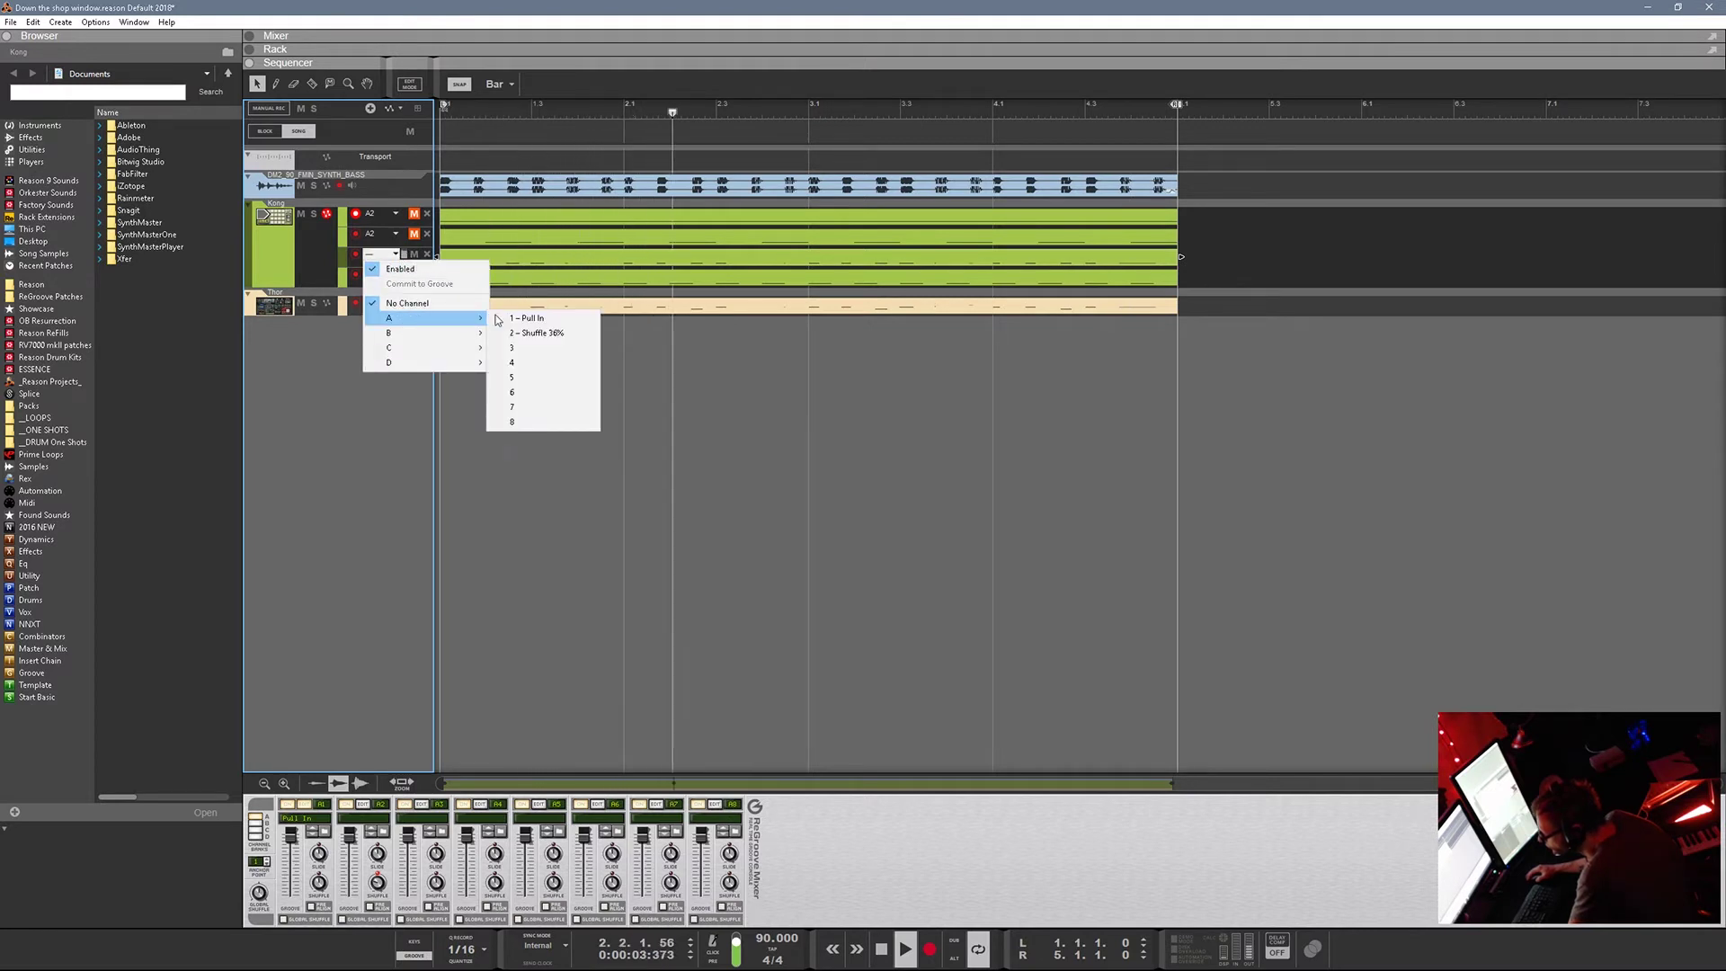
click(517, 317)
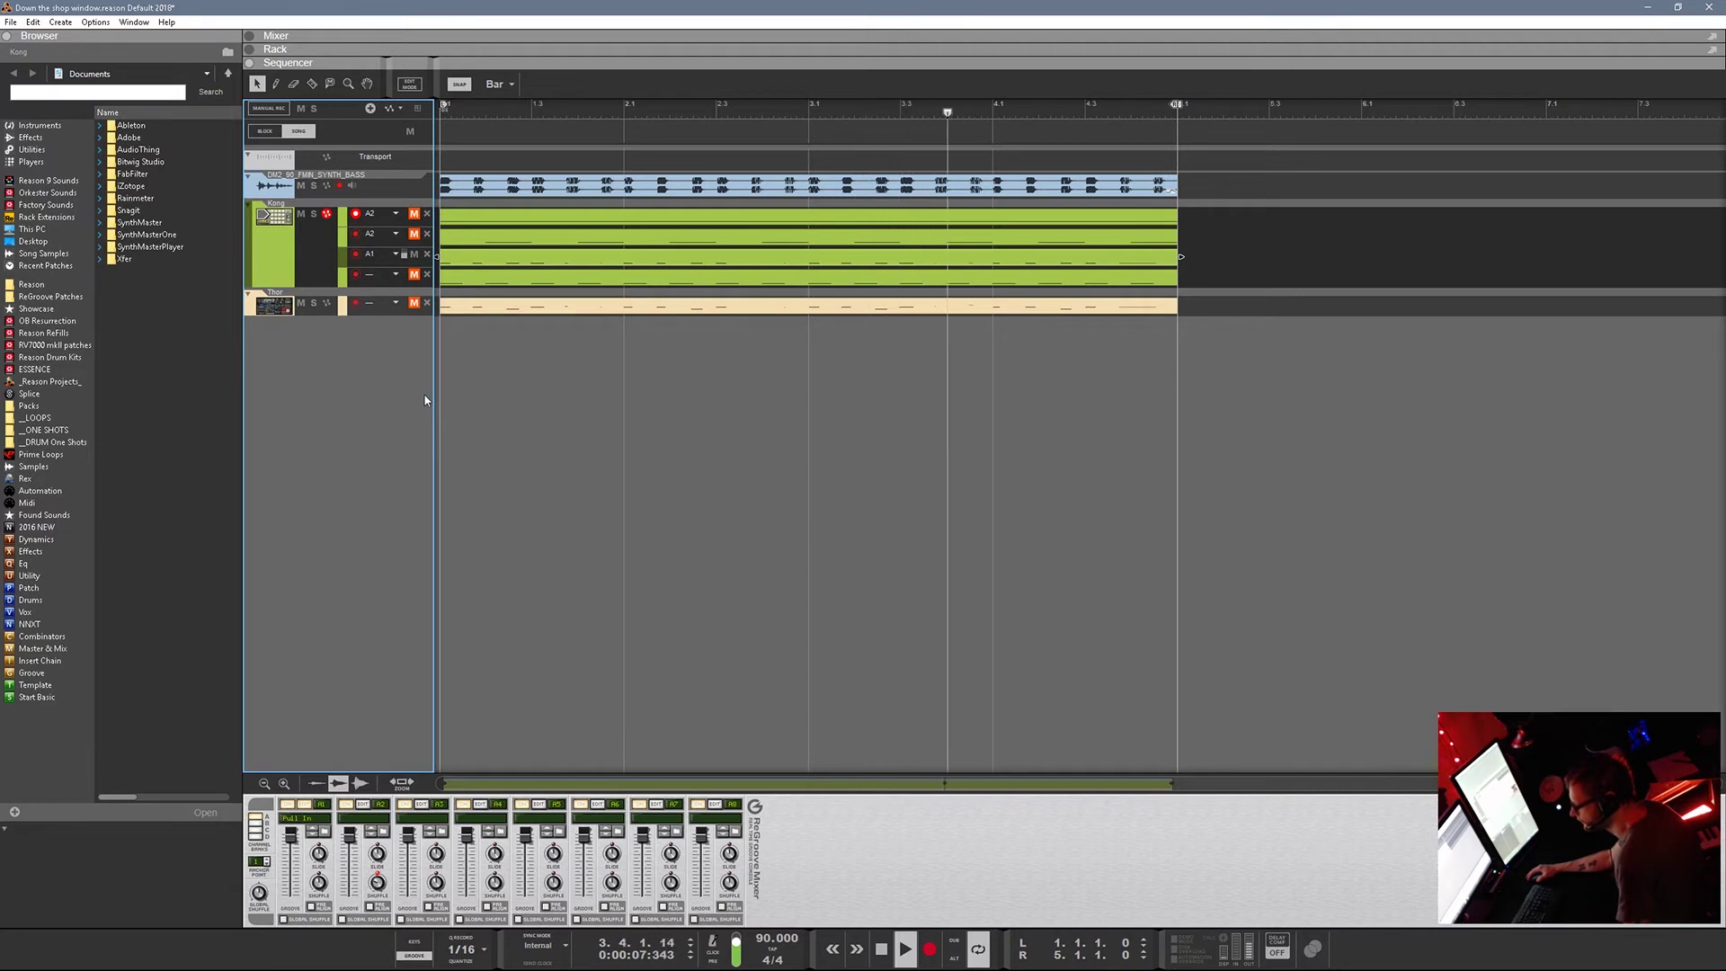
Reapply Pull In groove A1 to the third Kong lane and unmute the second lane.
click(394, 255)
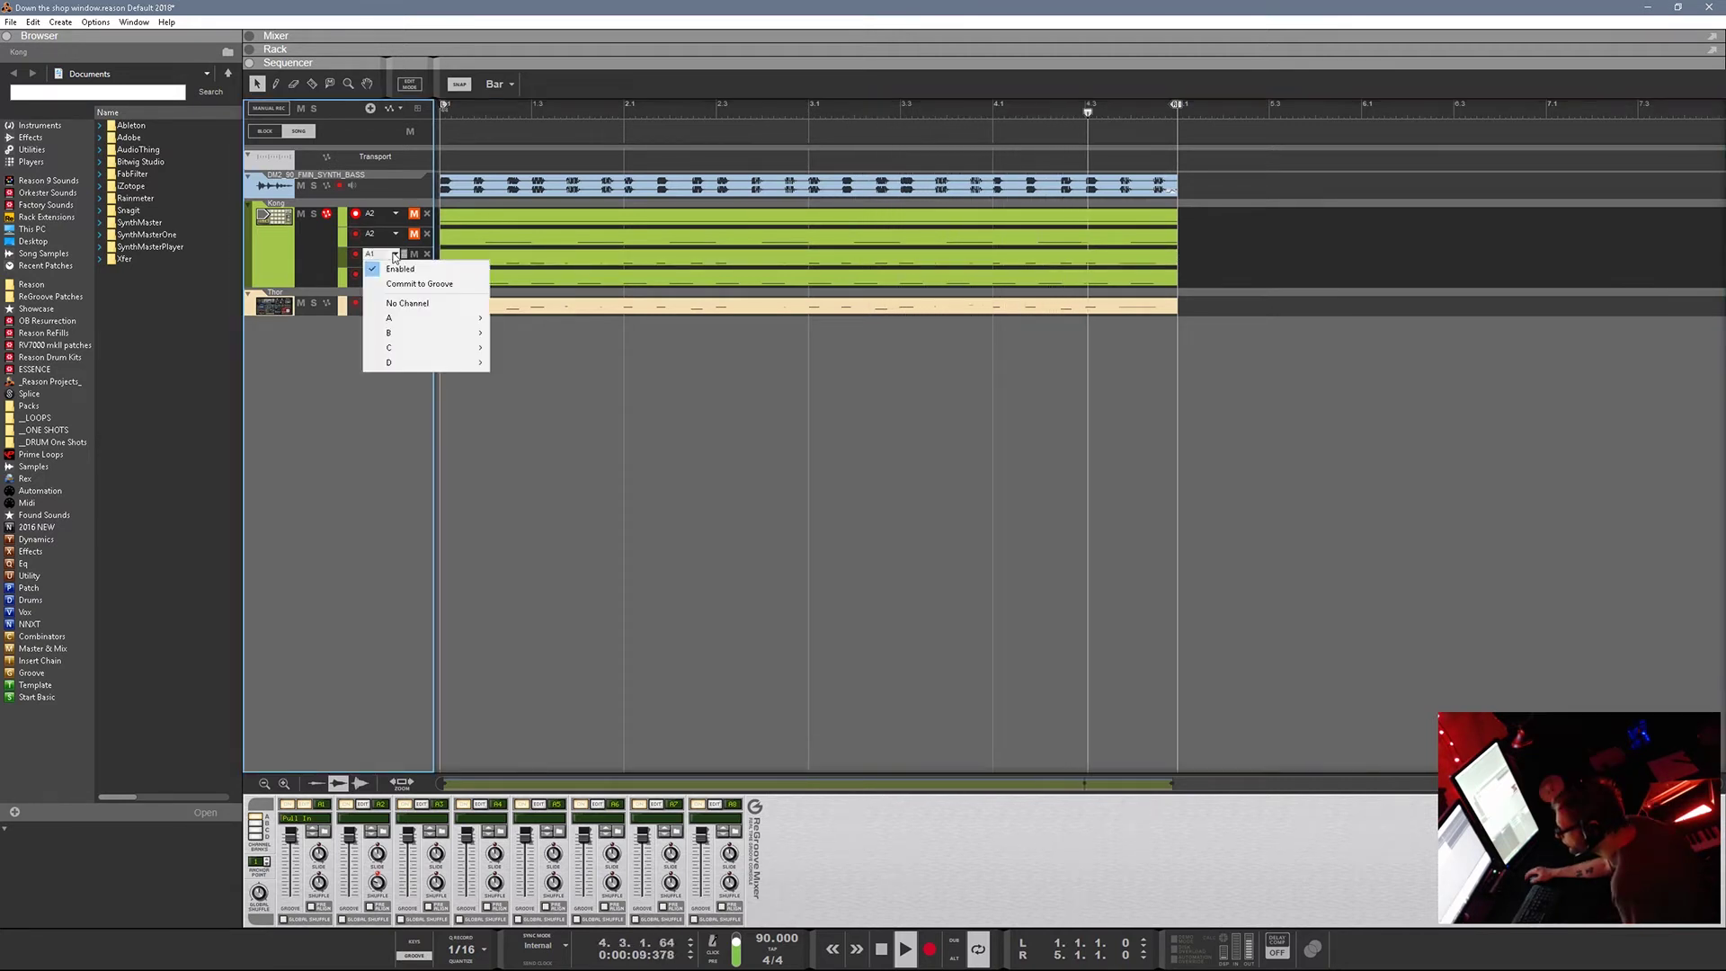
click(402, 304)
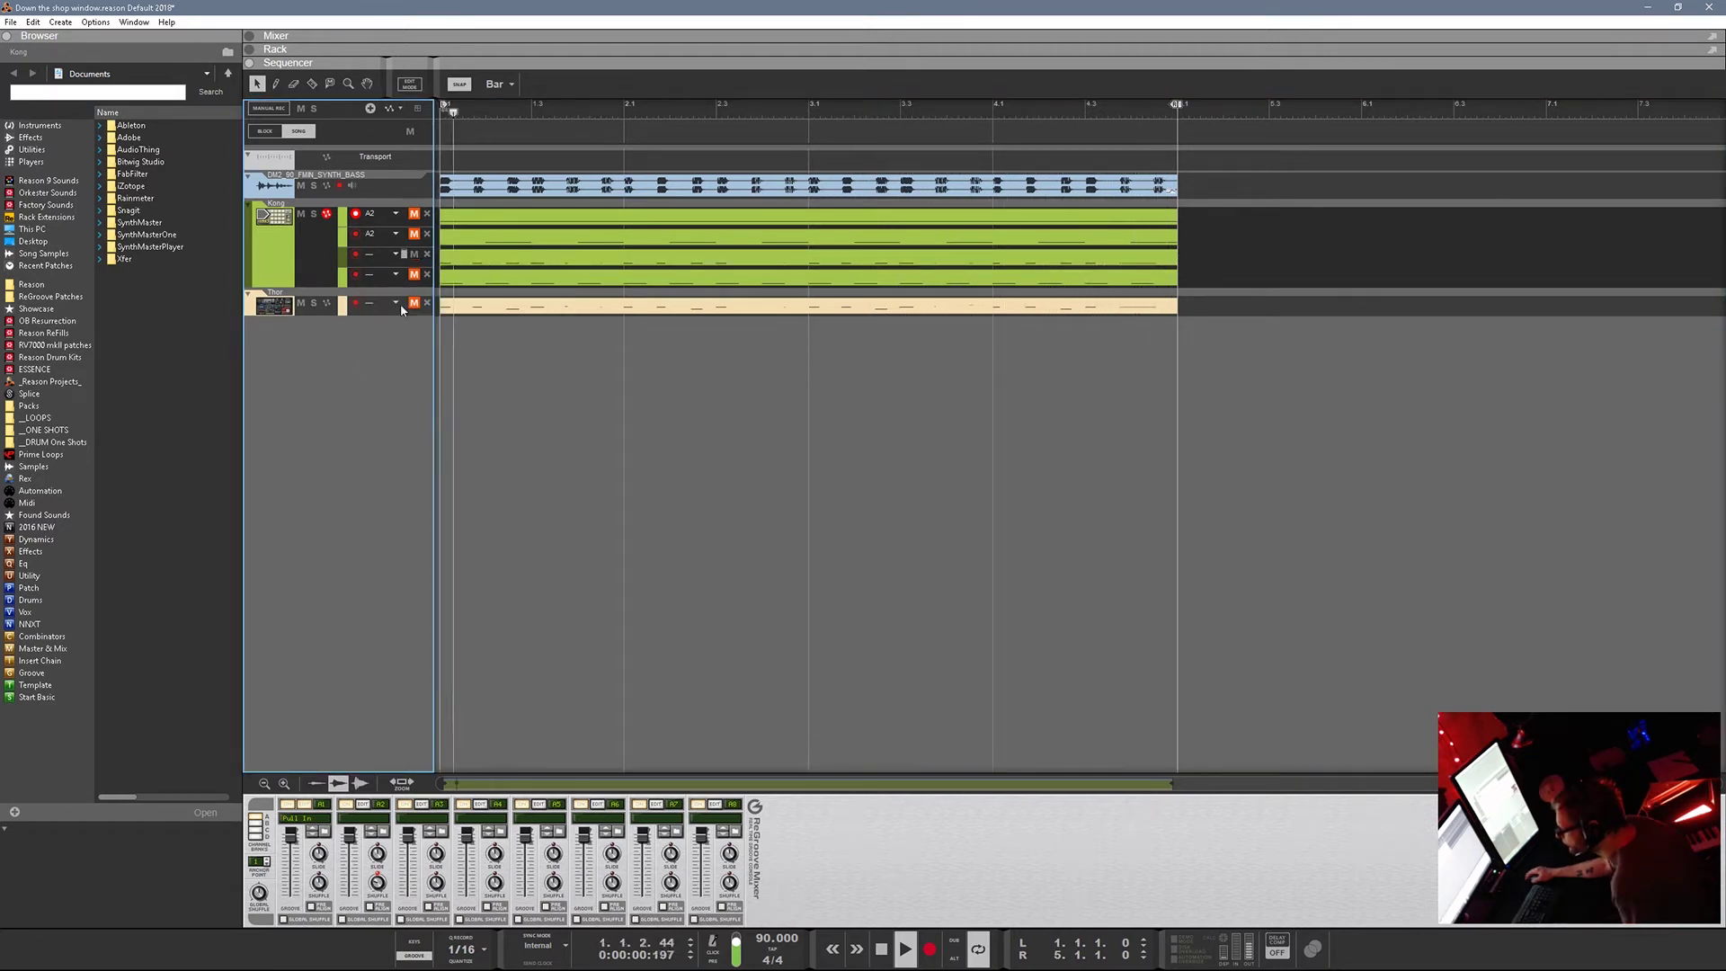
click(394, 257)
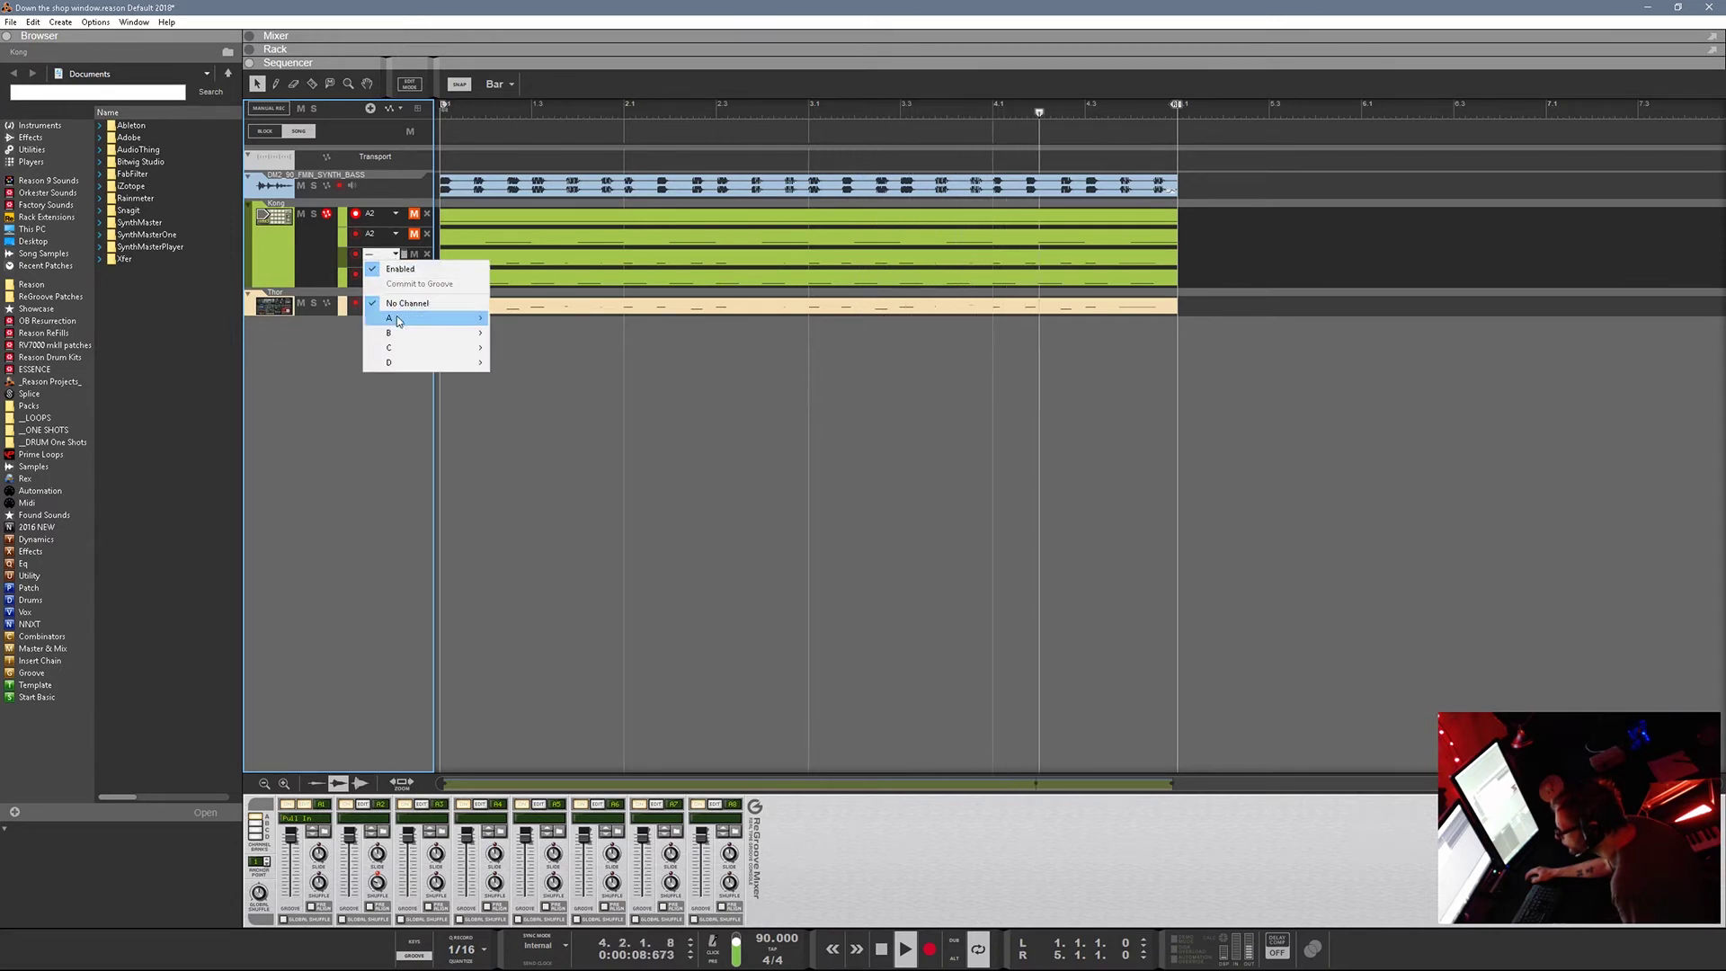
mouse_move(431, 318)
click(527, 319)
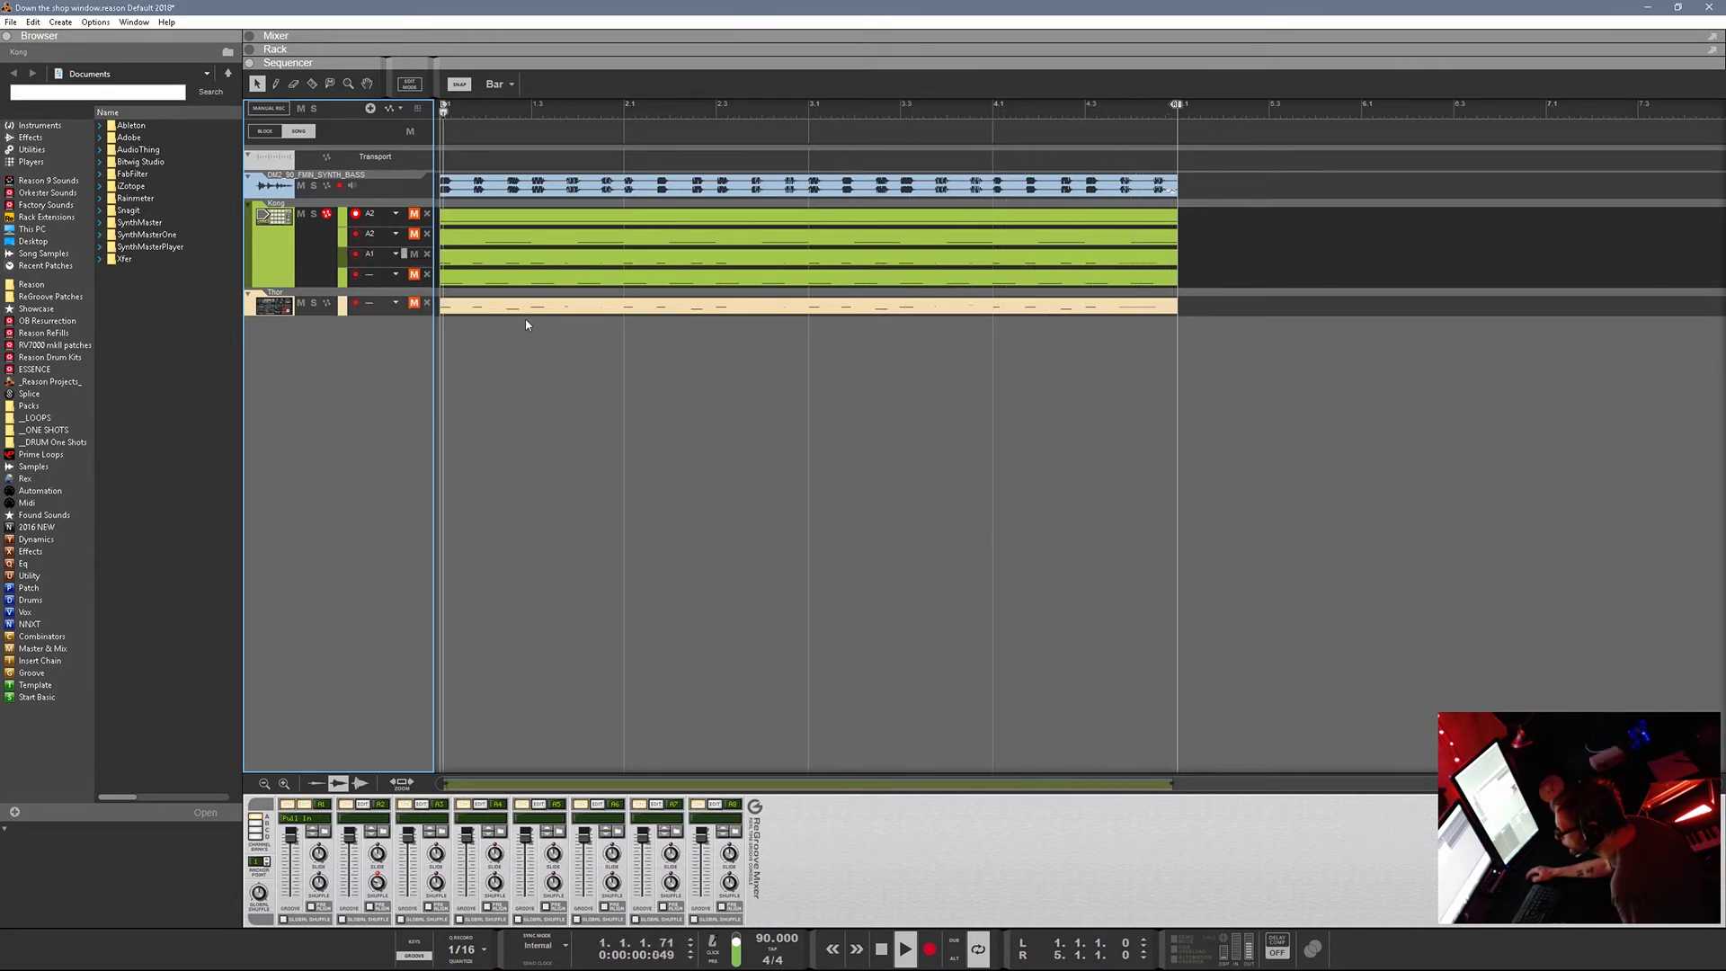
click(415, 234)
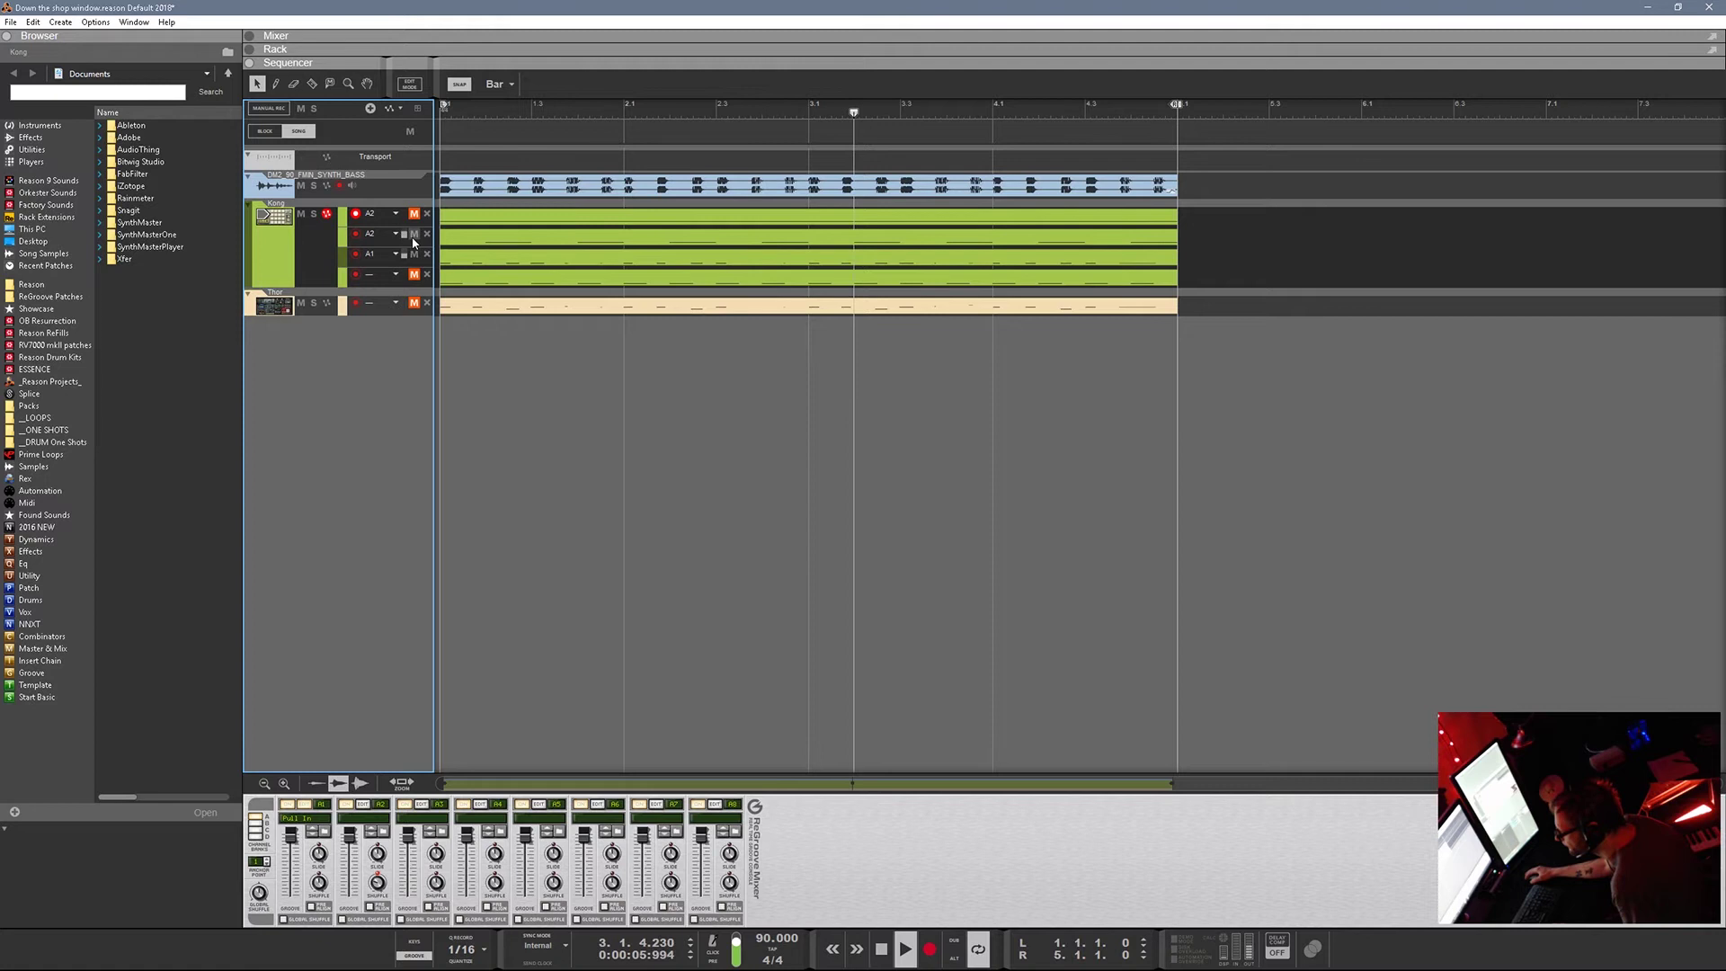
Assign Shuffle 36% groove A2 to the second Kong lane and unmute the top lane.
click(397, 235)
click(400, 281)
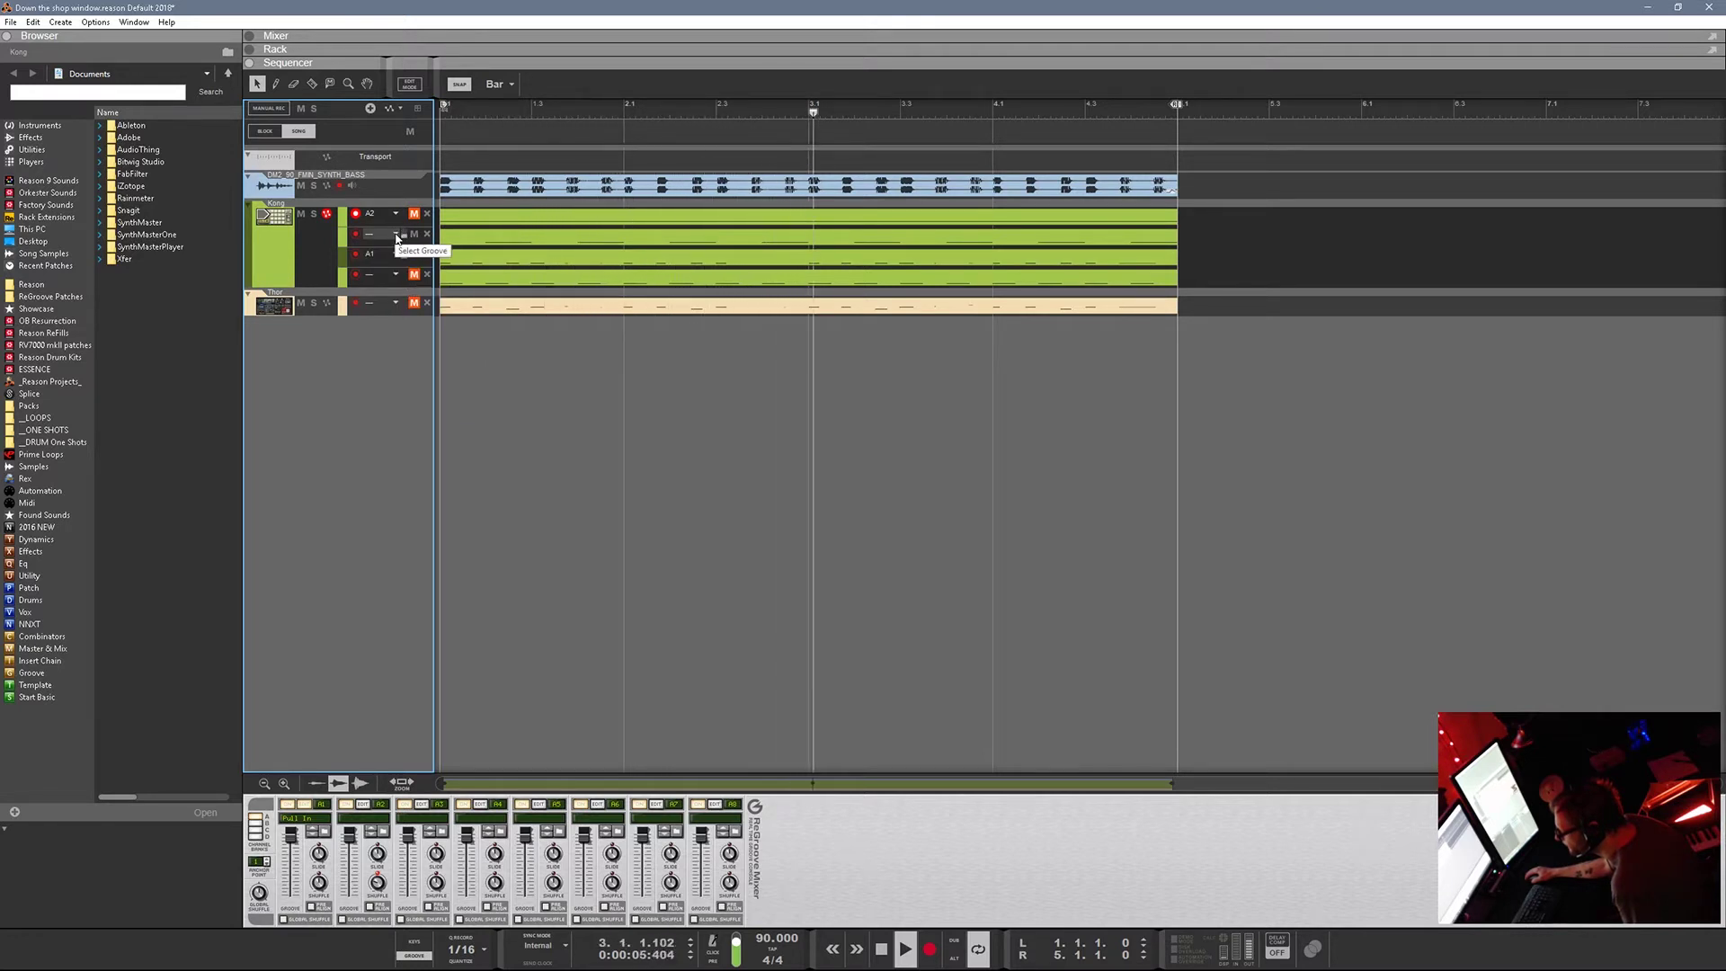
click(397, 234)
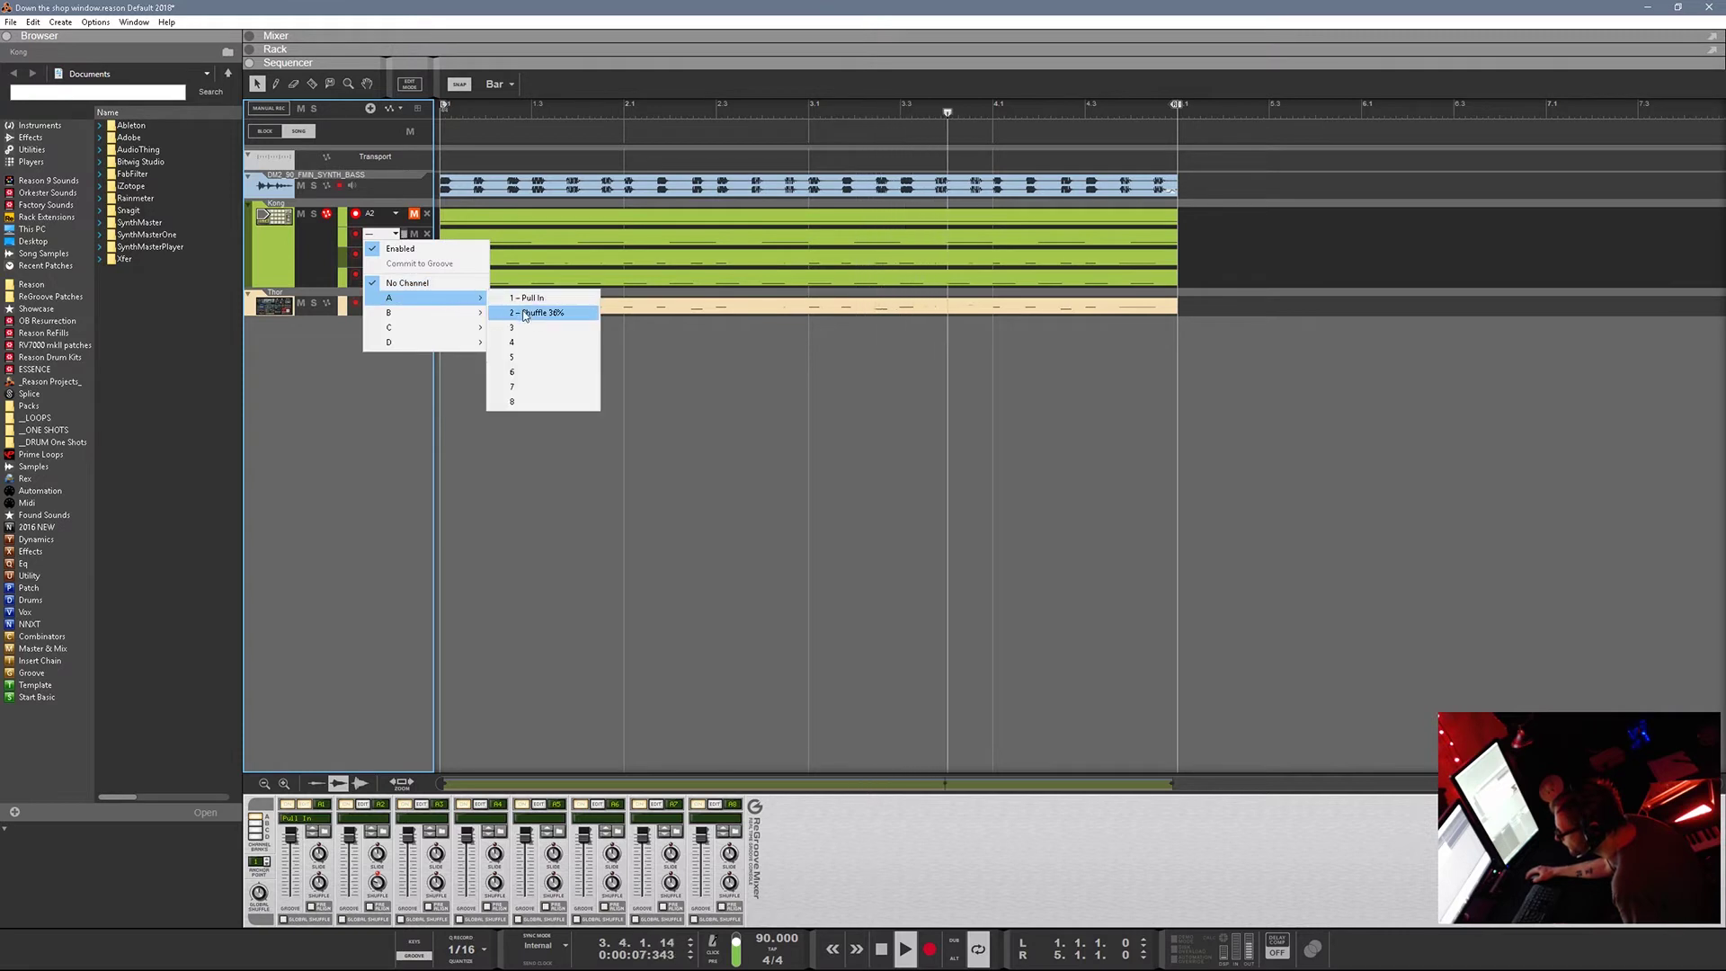
click(525, 313)
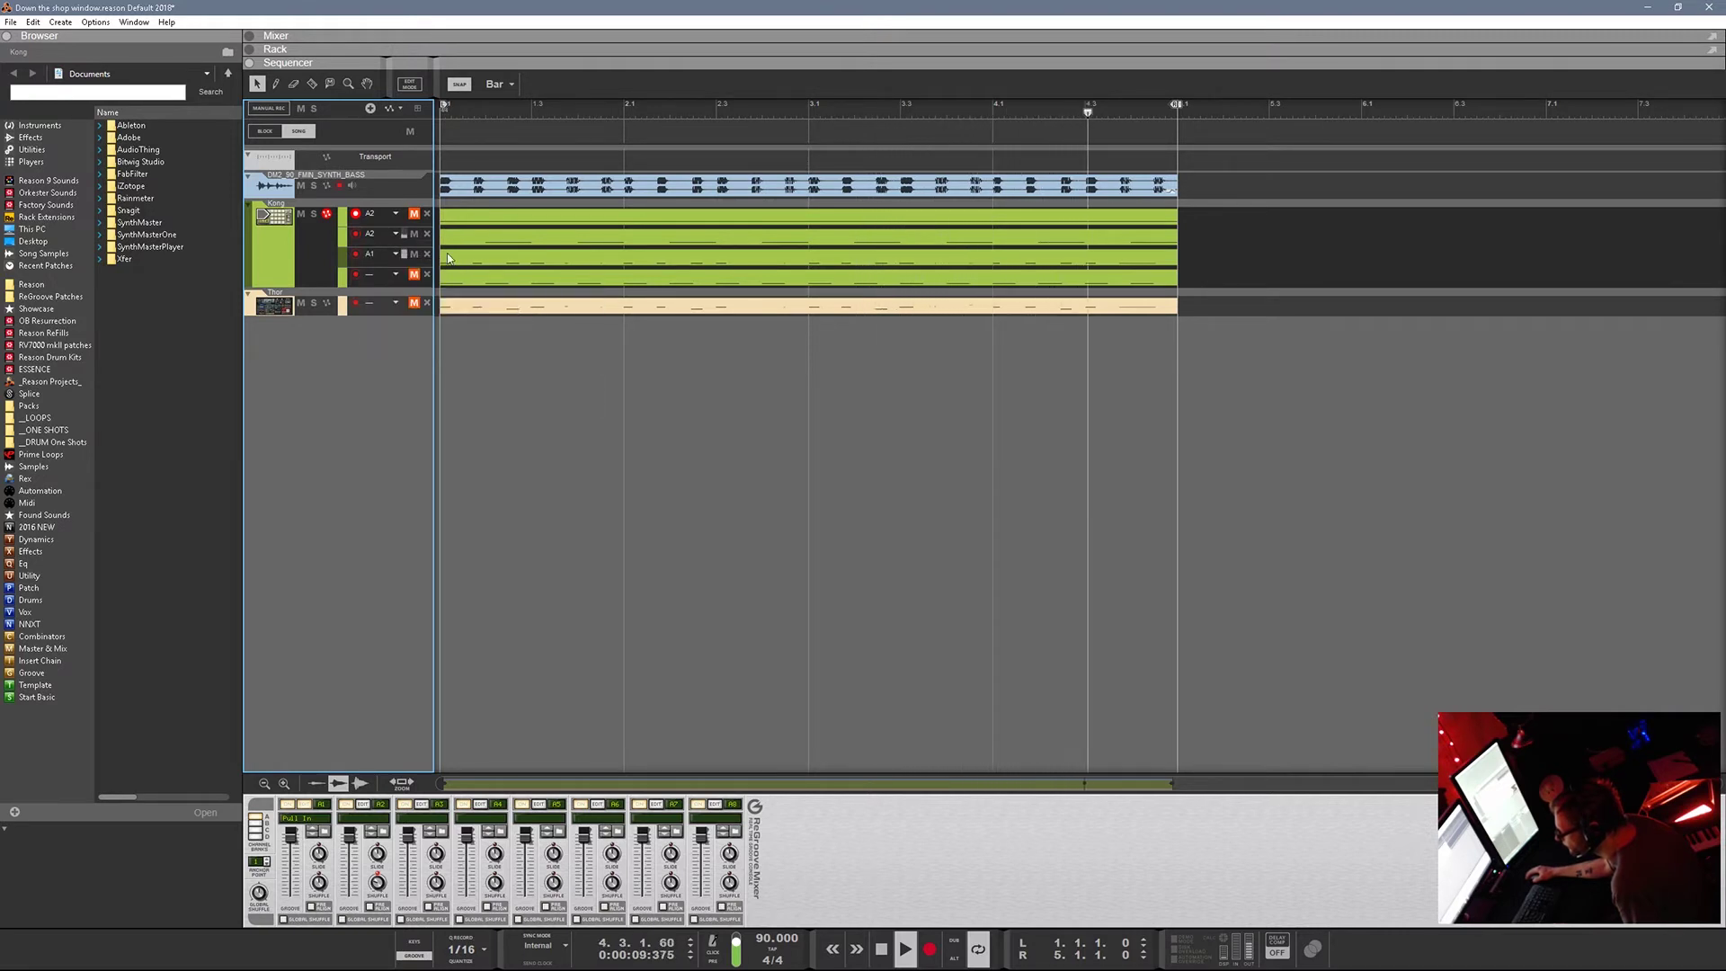
click(414, 215)
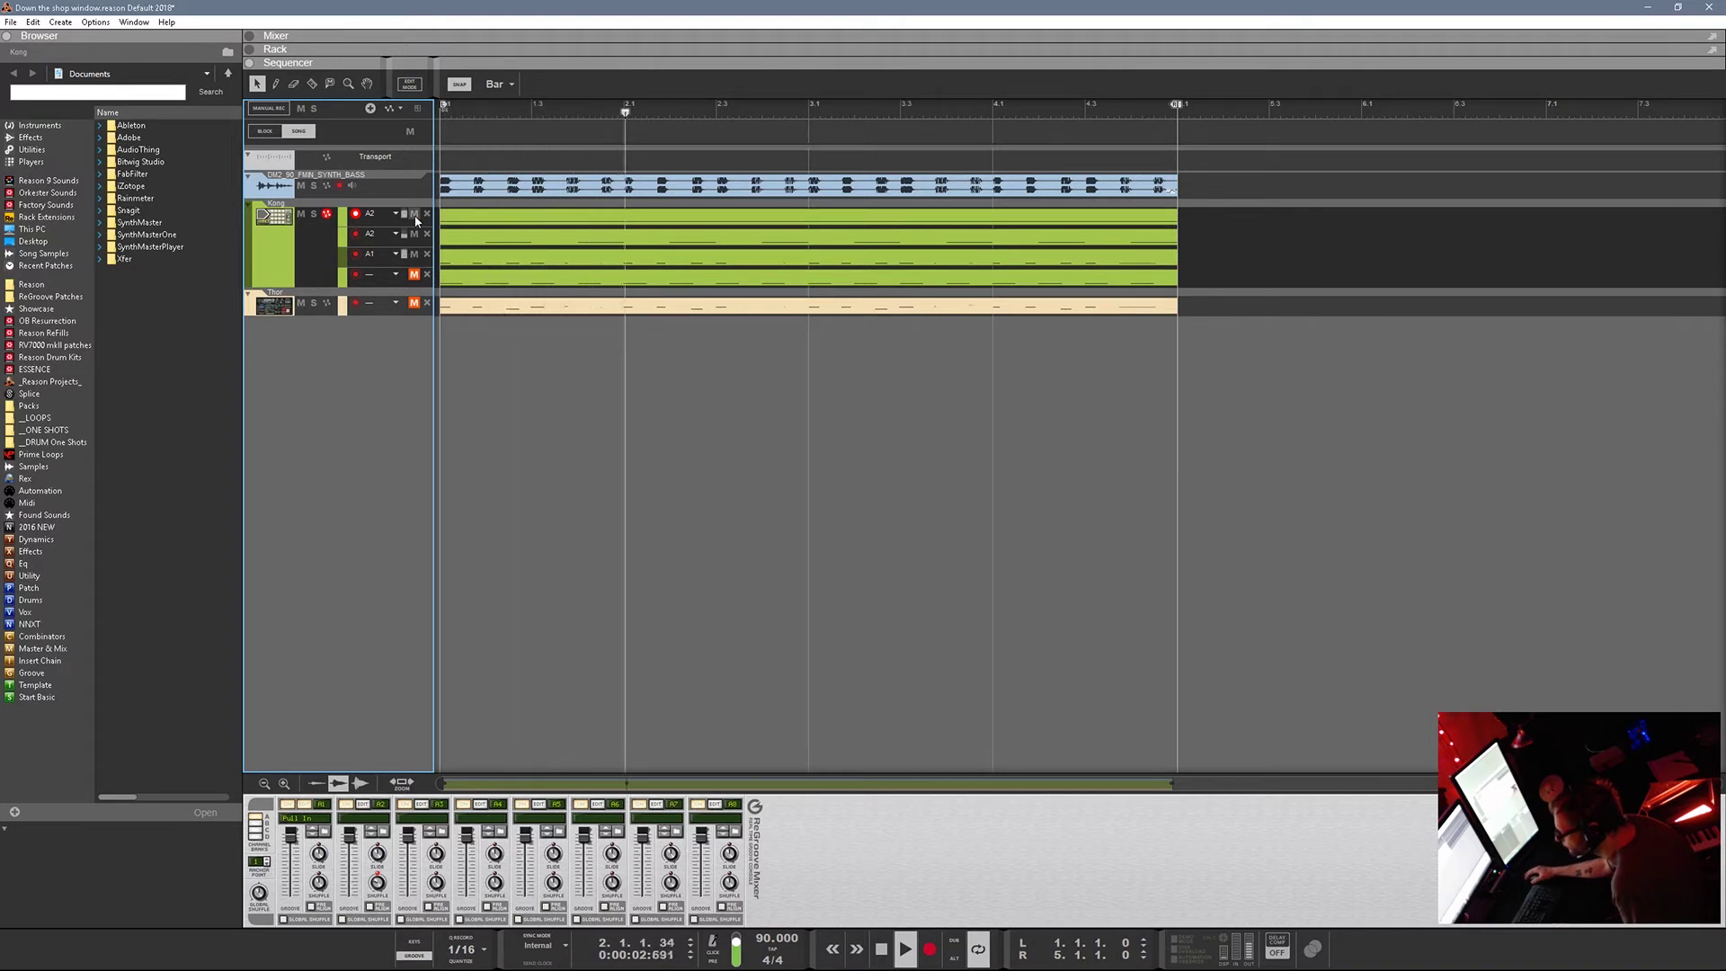
Lock the top Kong lane to Shuffle 36% groove A2.
click(396, 214)
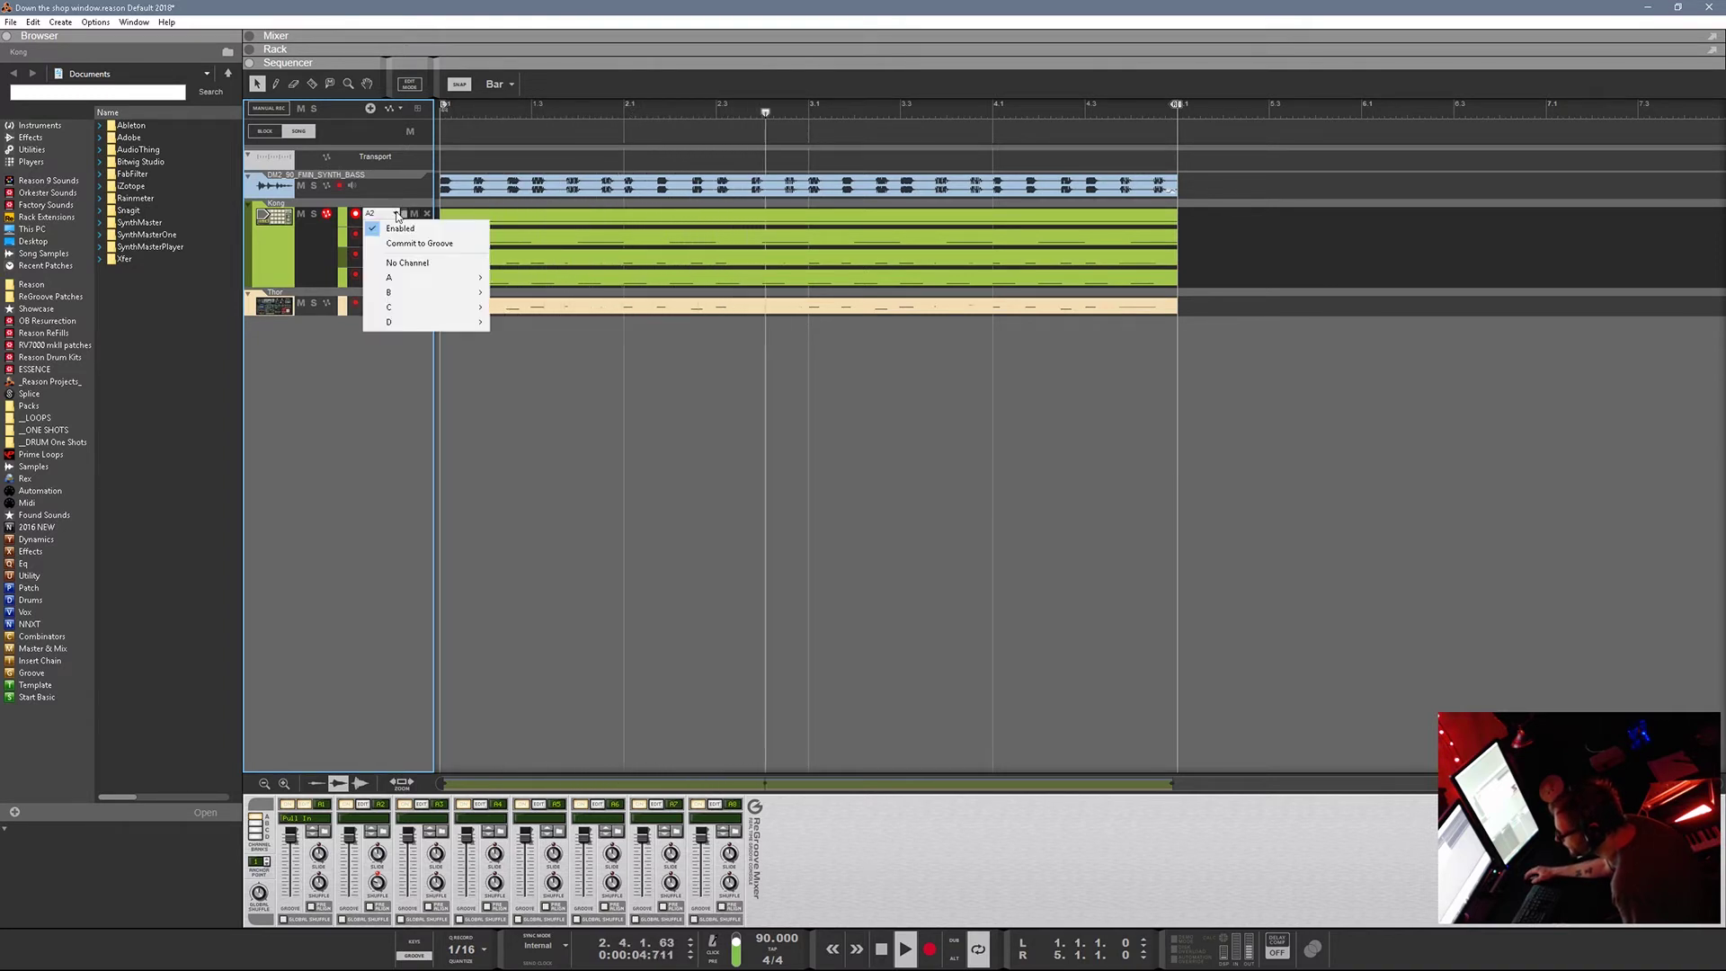
click(409, 263)
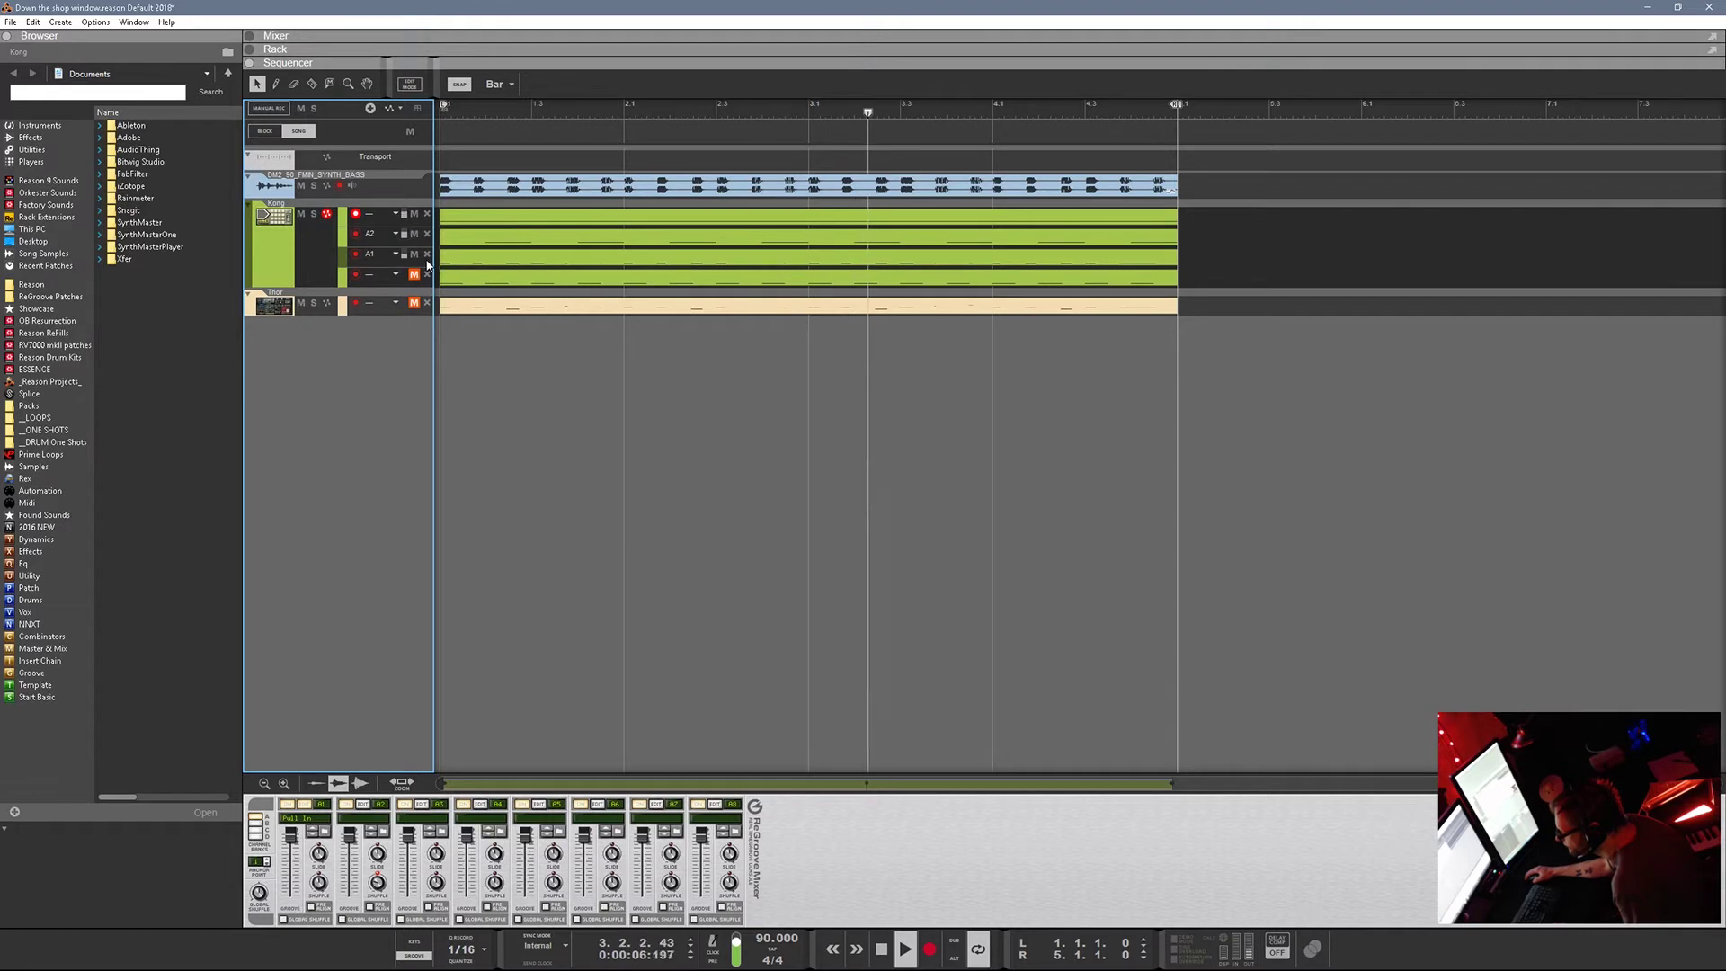
click(396, 215)
mouse_move(435, 278)
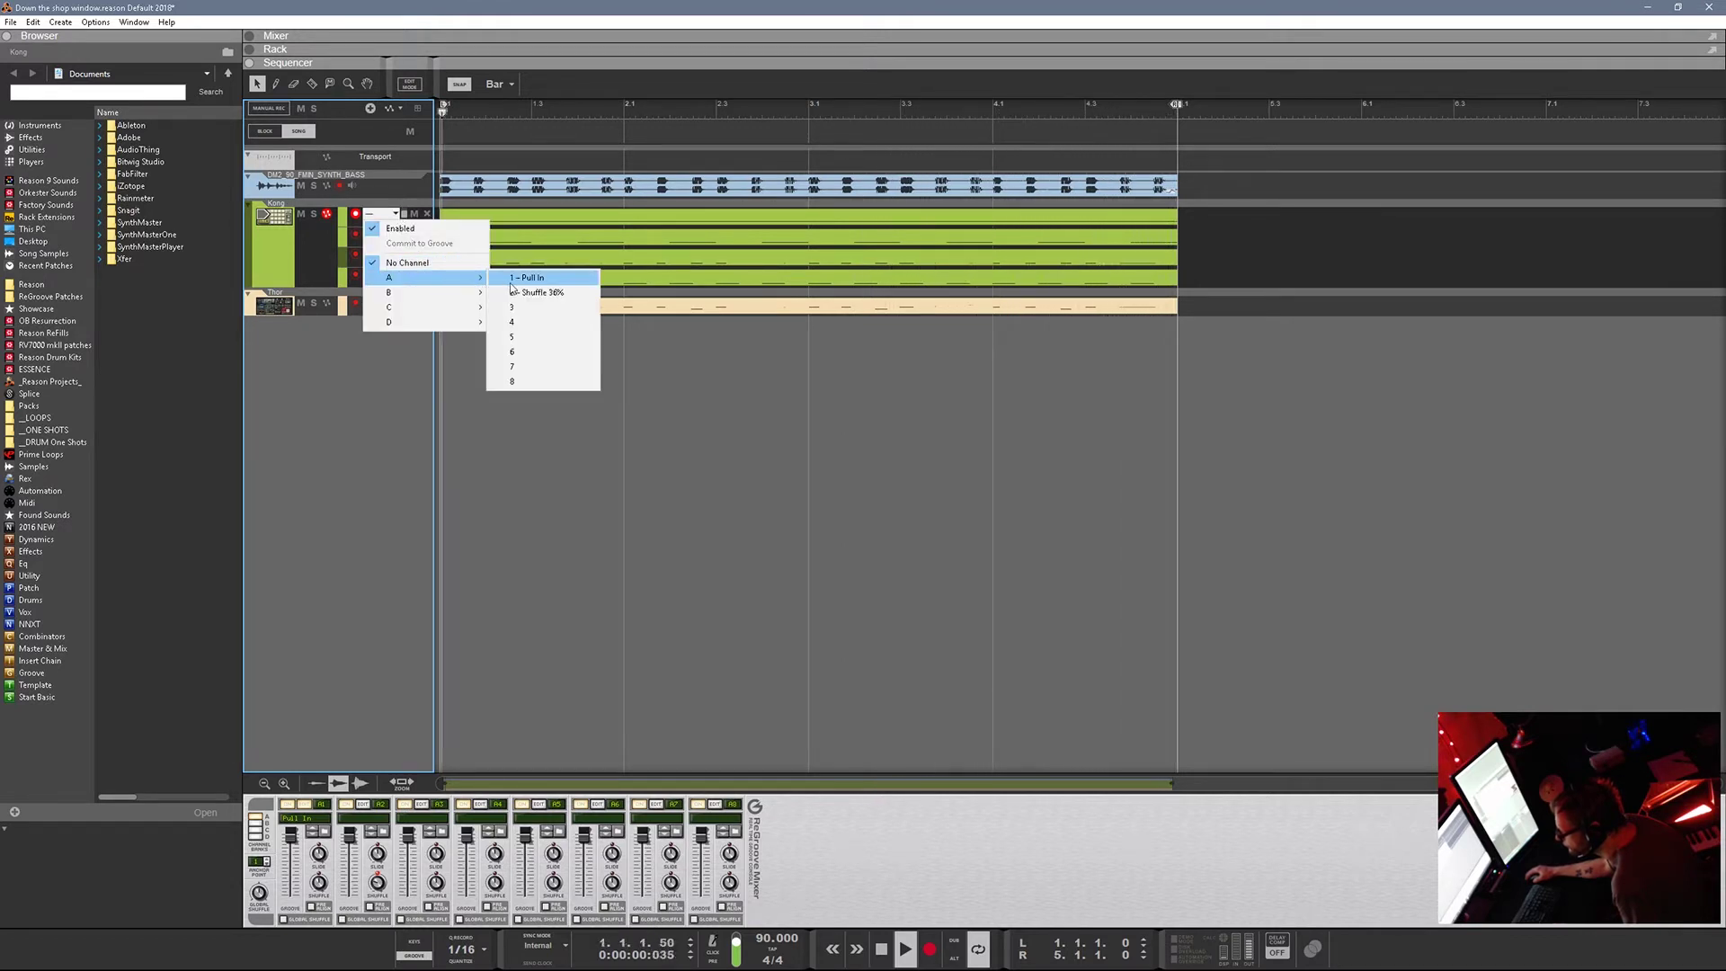
click(521, 294)
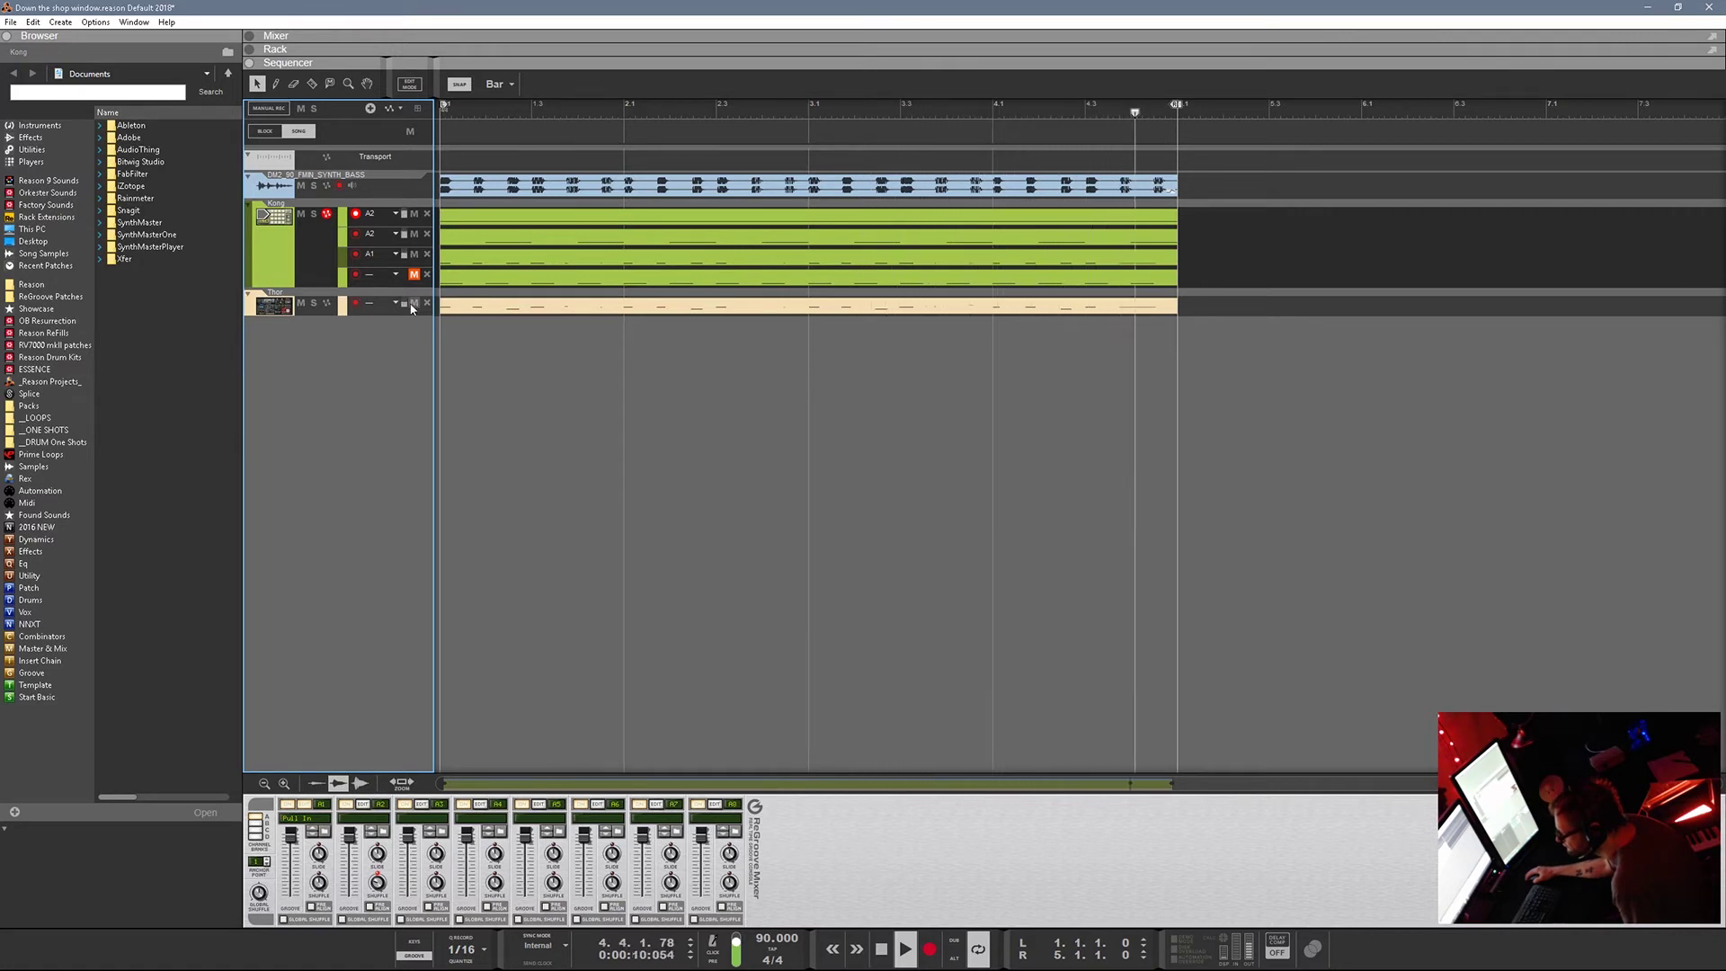
Set the Thor track's groove to A1 Pull In and stop playback.
click(393, 303)
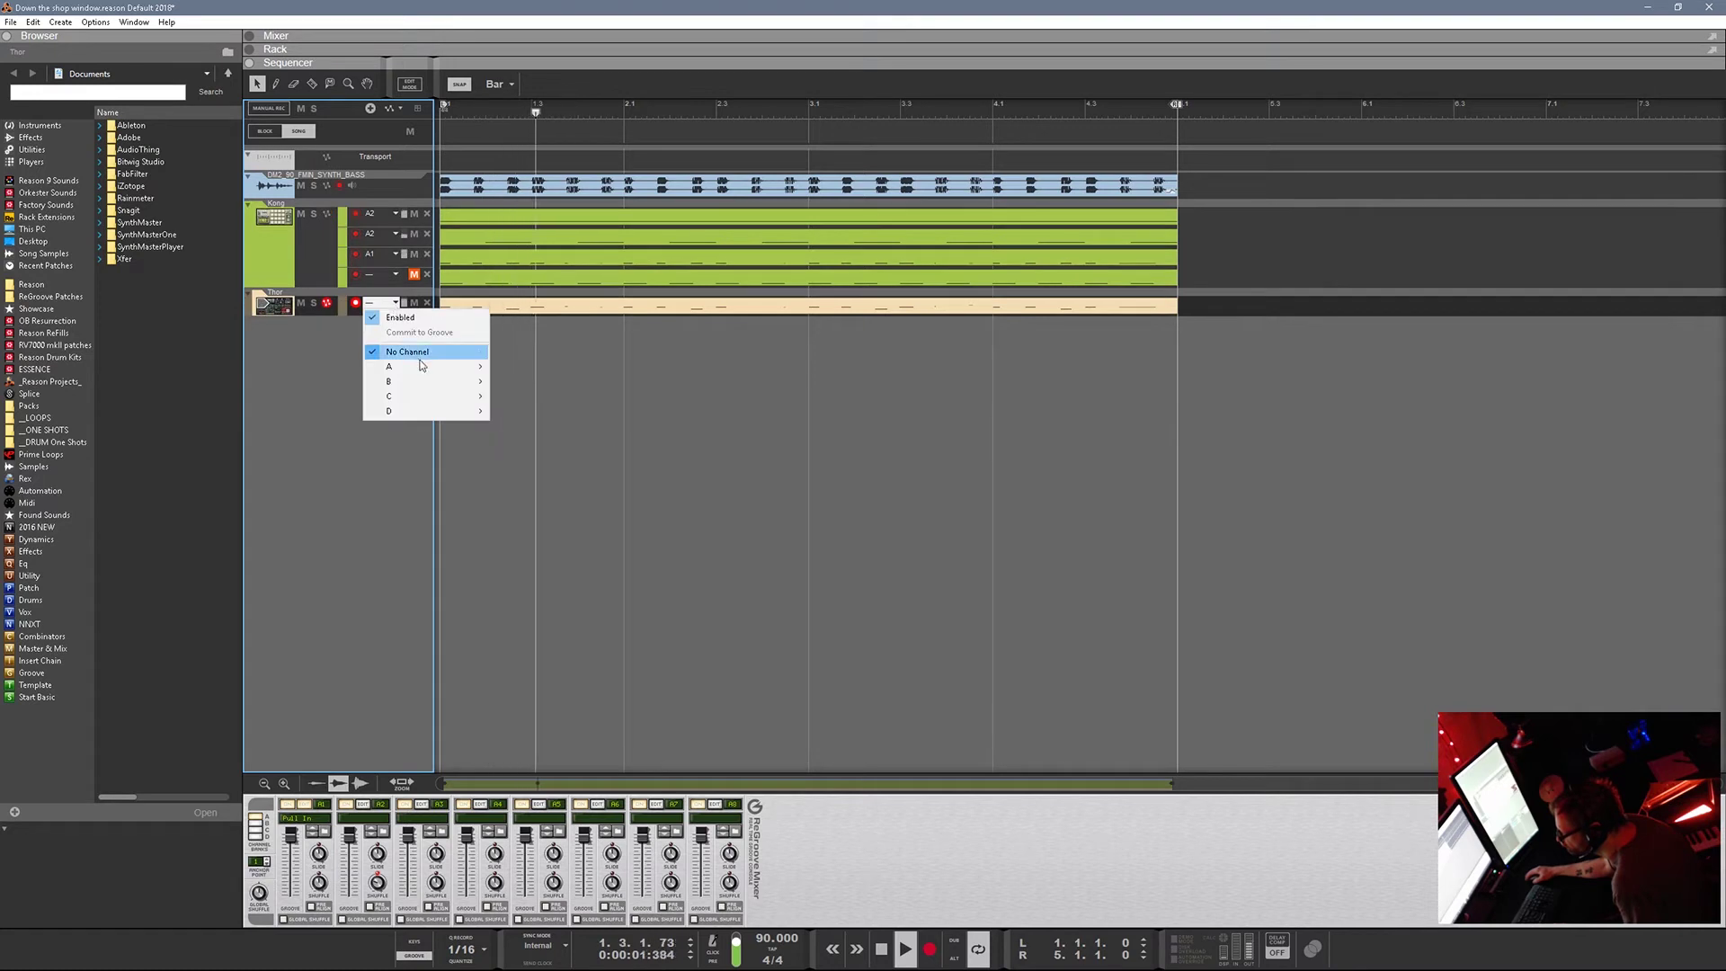
mouse_move(431, 367)
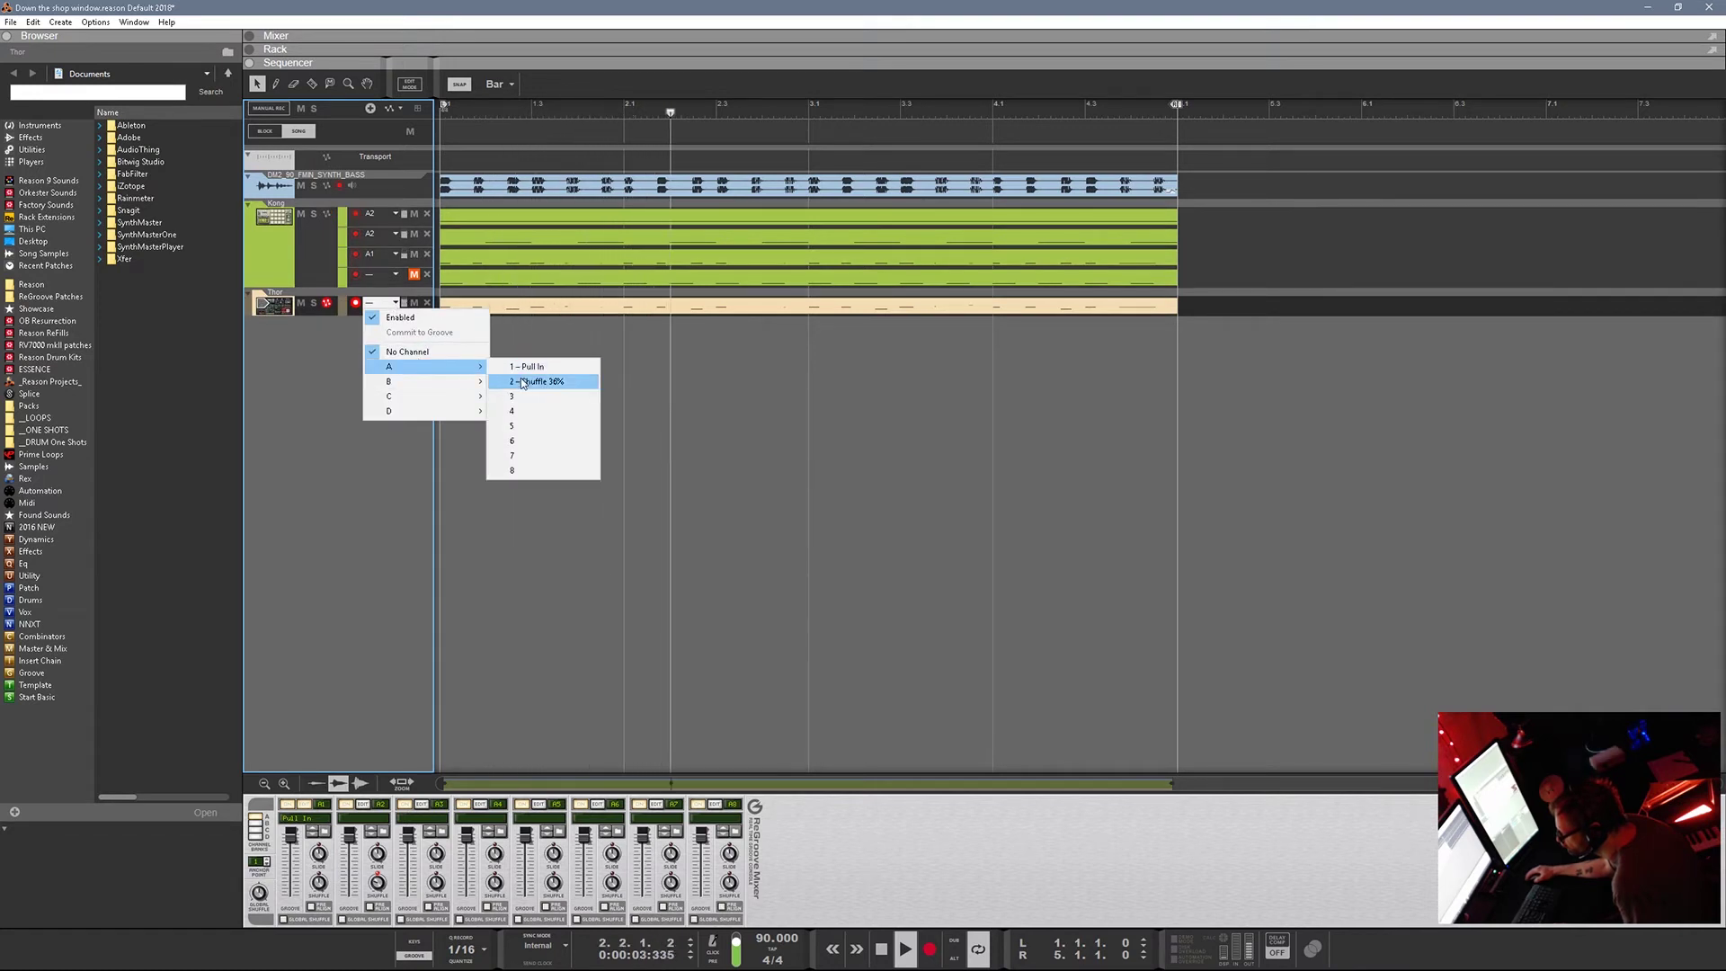
click(529, 368)
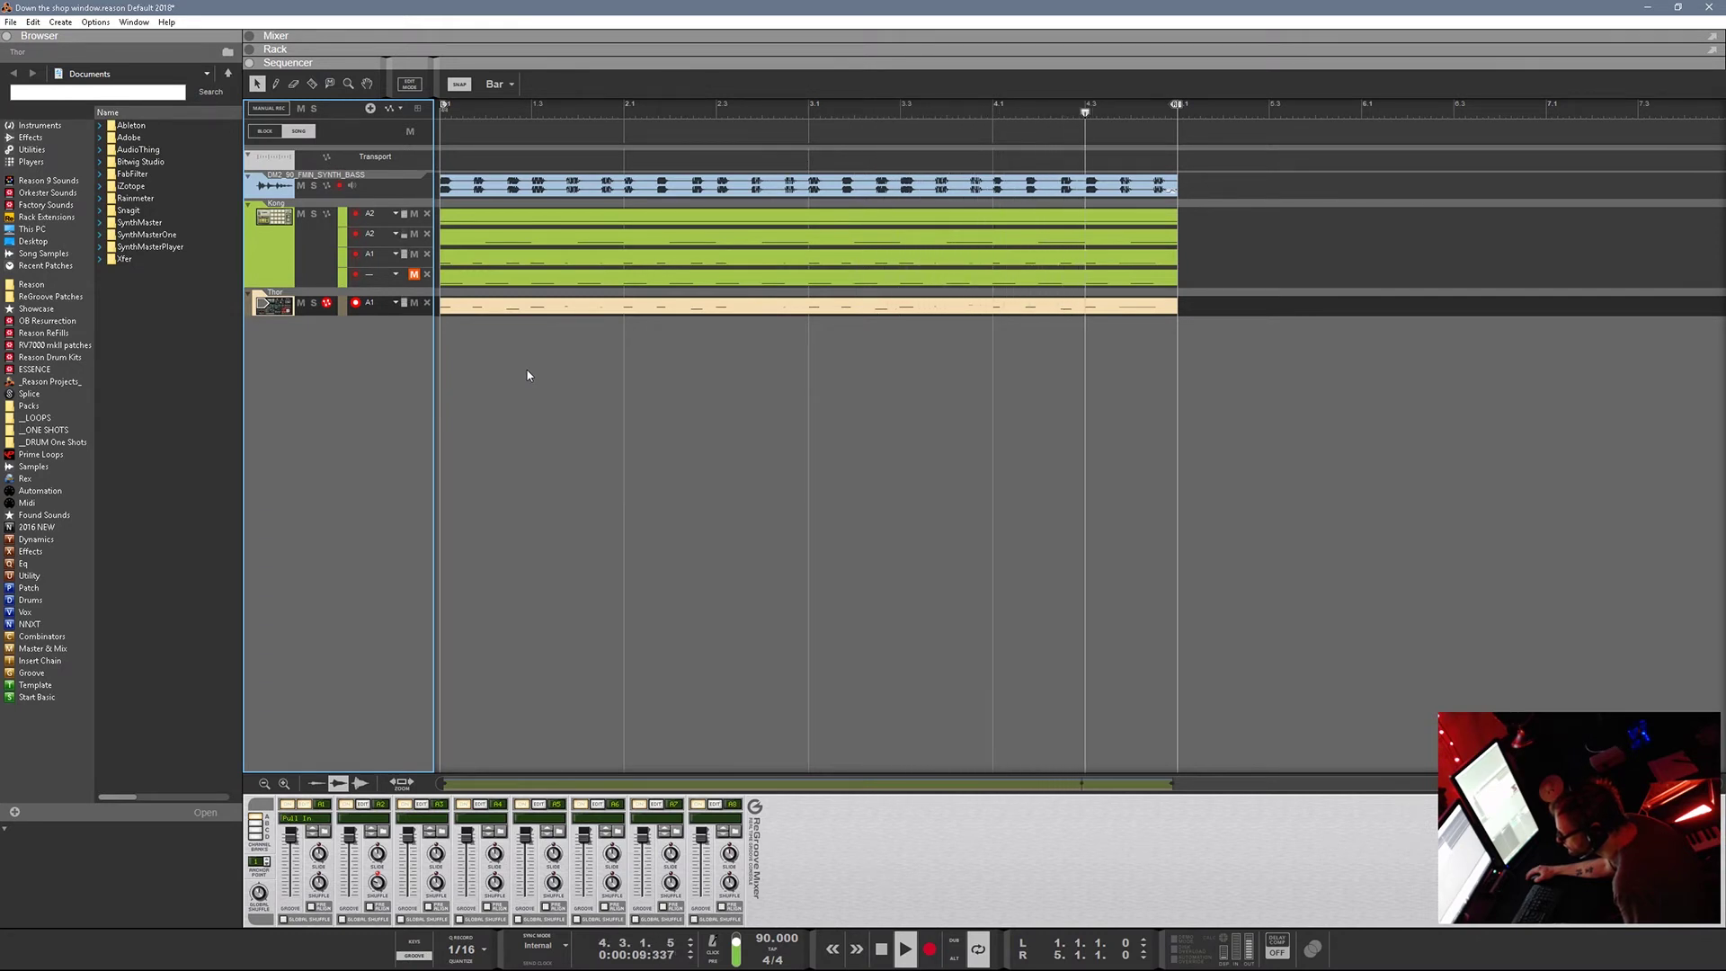
click(881, 949)
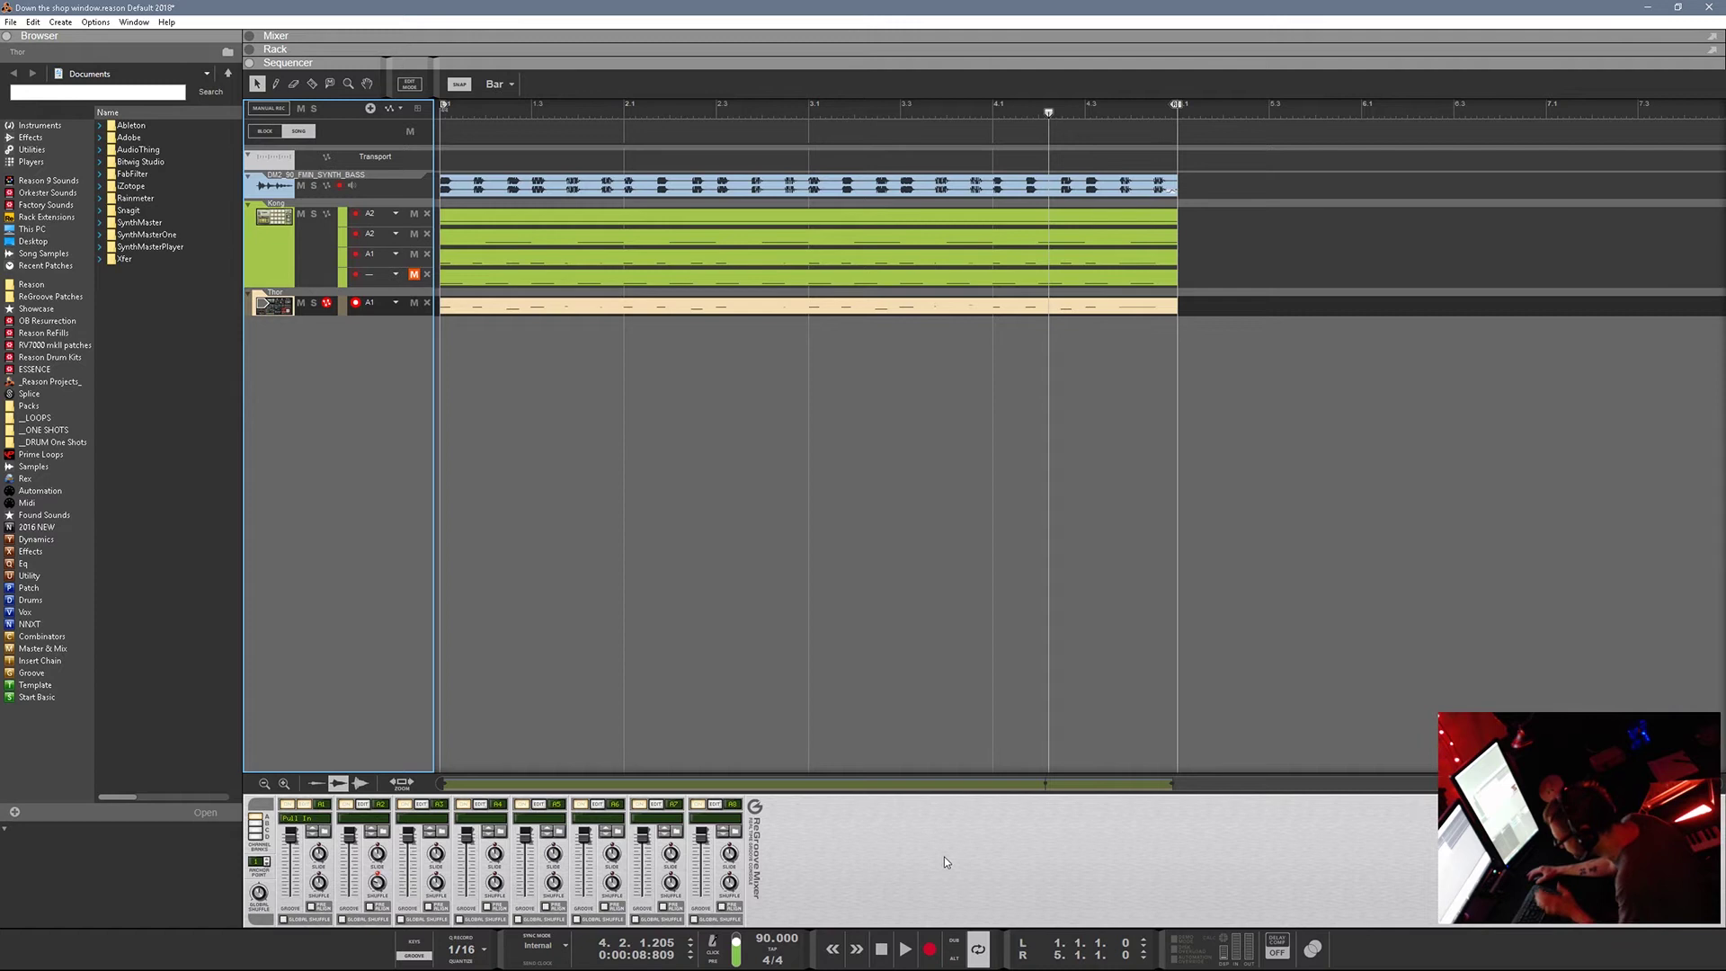
Play the loop while switching groove channel A1 off and on twice in the ReGroove mixer.
click(906, 958)
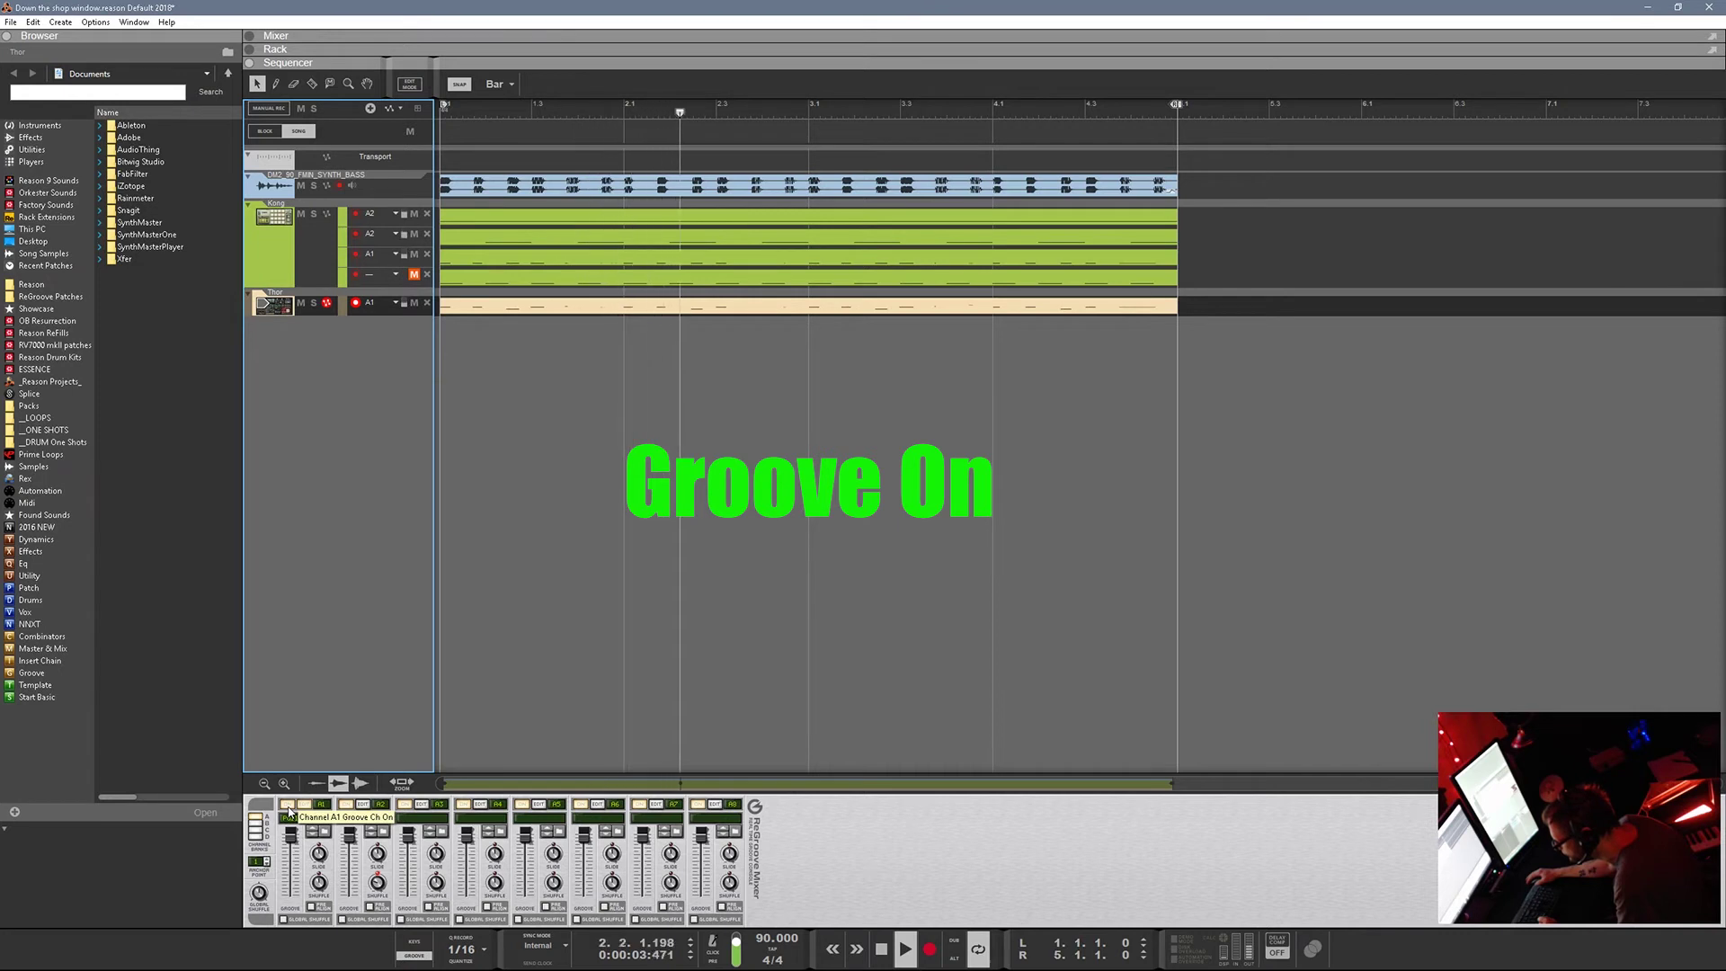
click(288, 806)
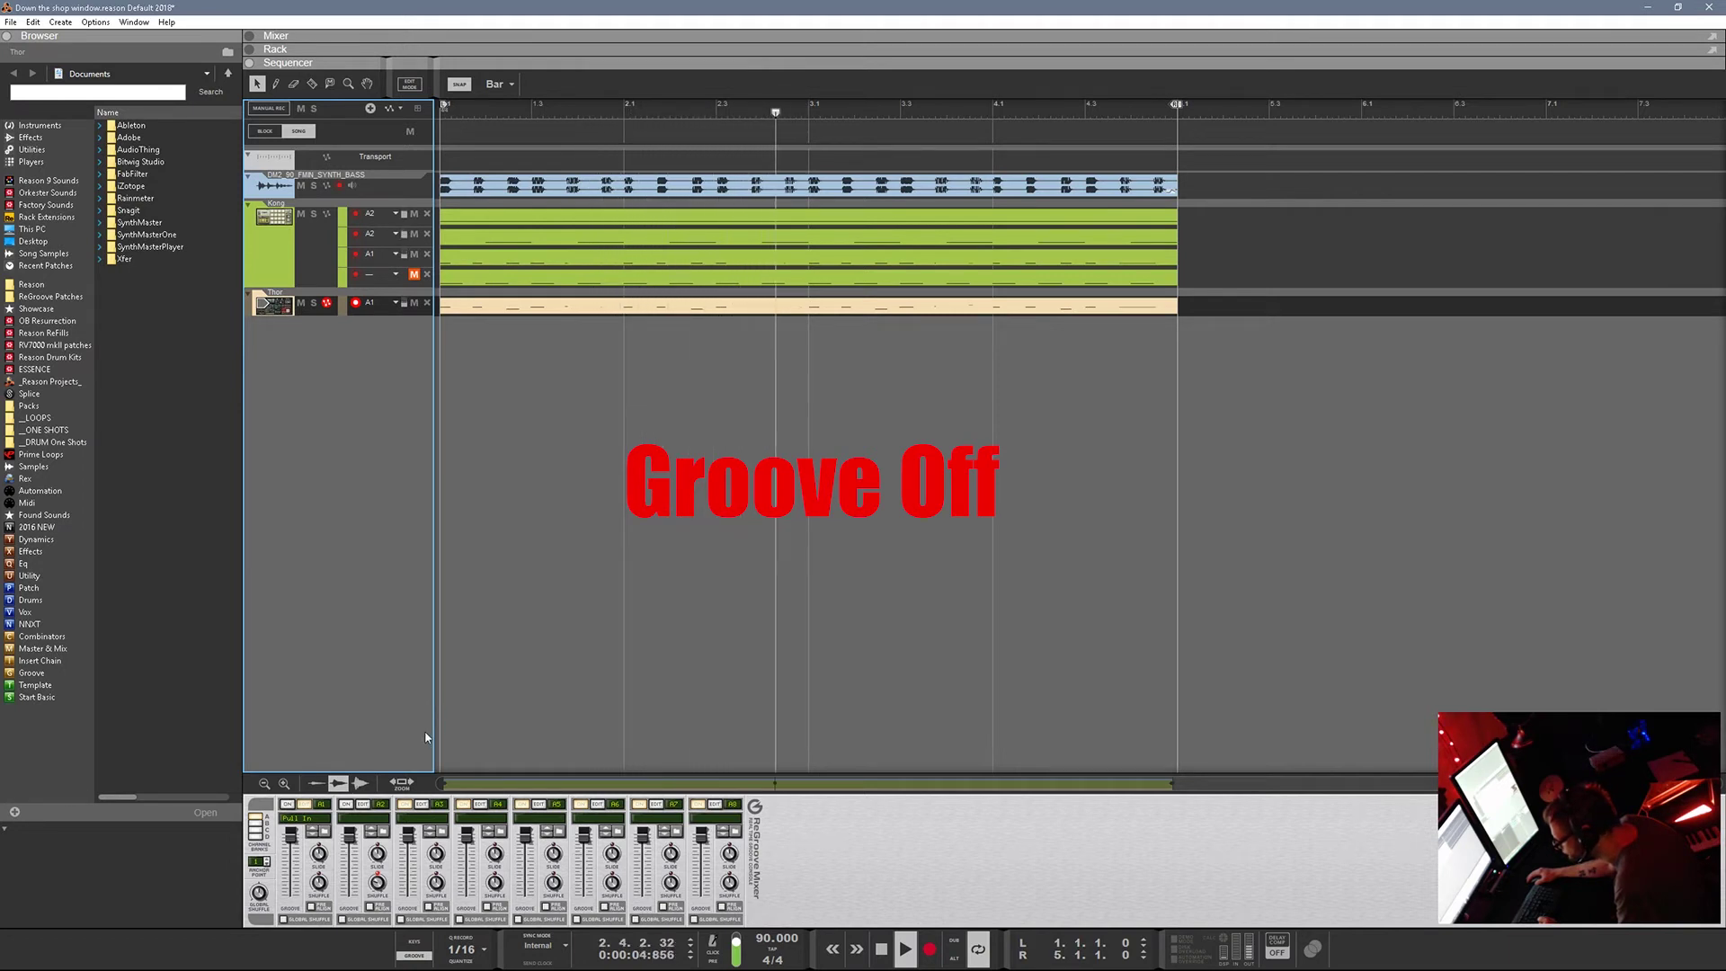
click(347, 805)
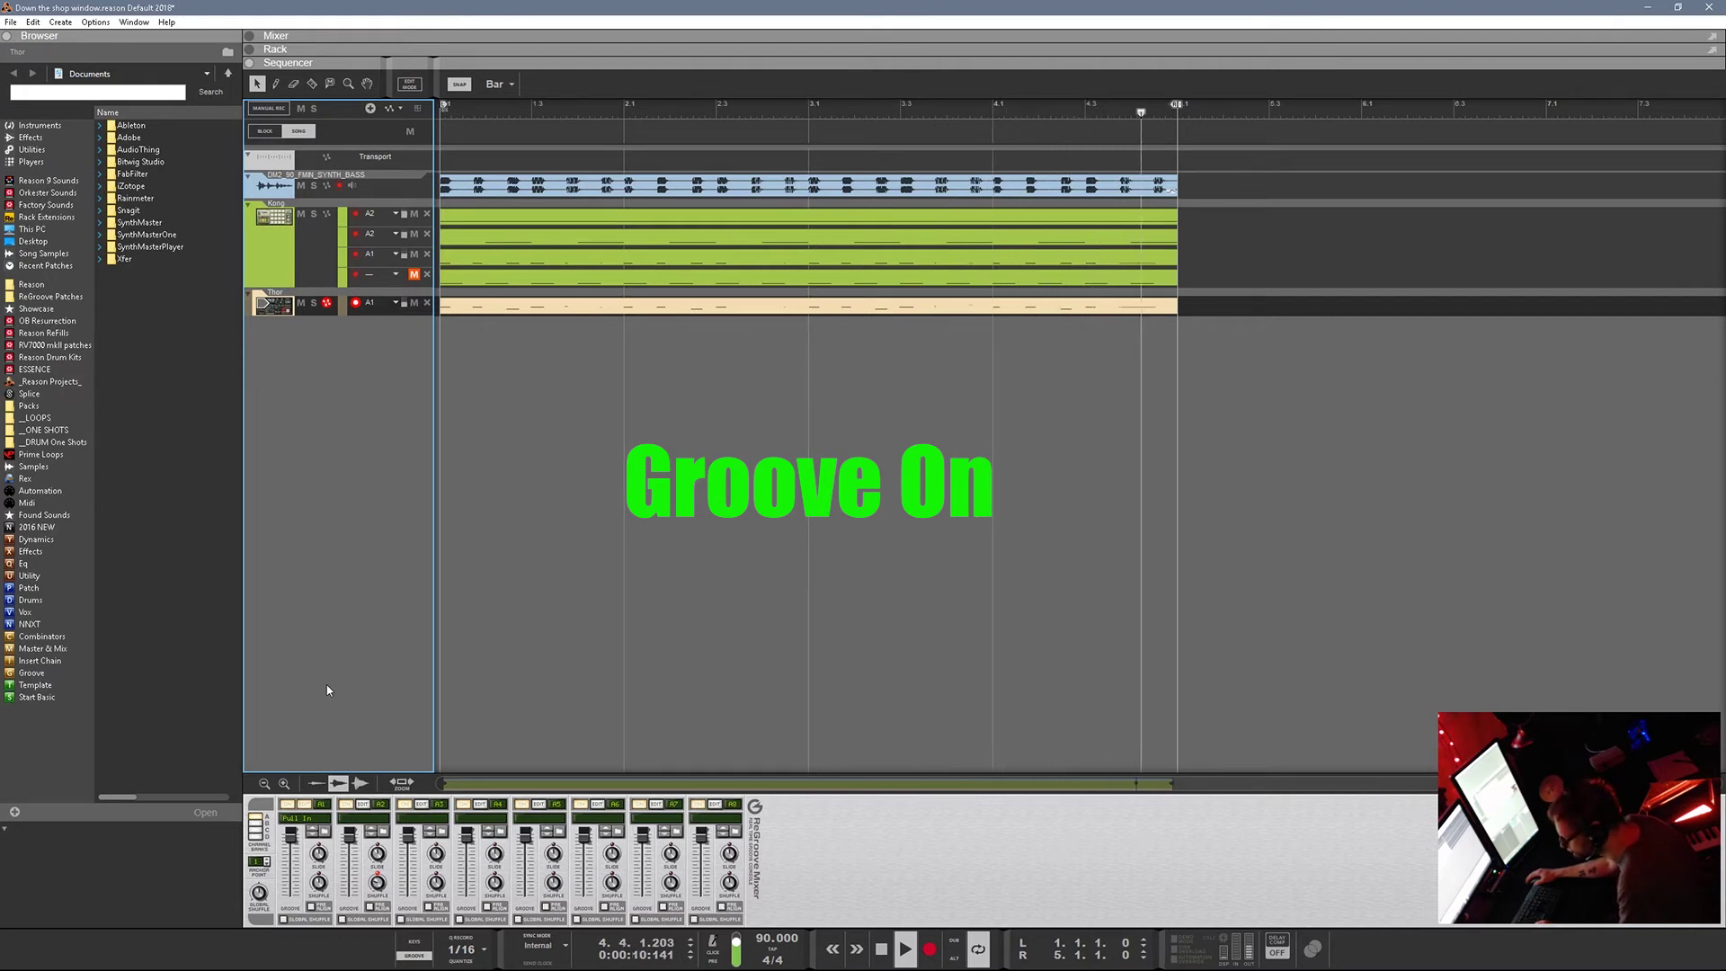
click(287, 804)
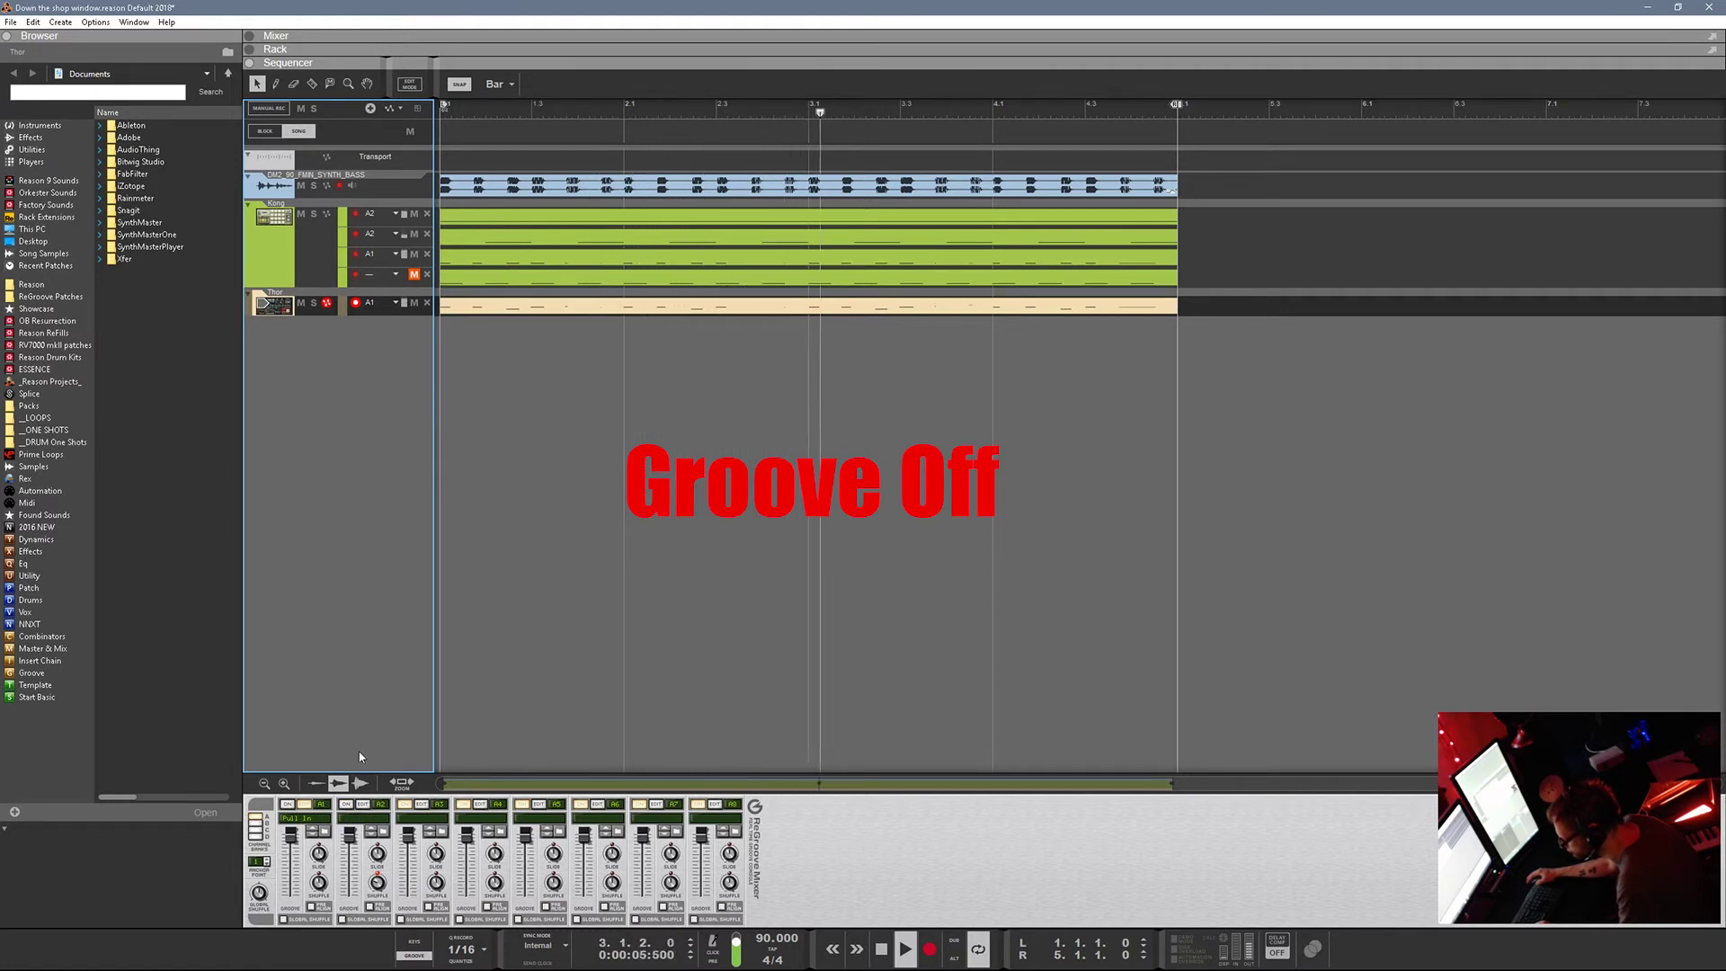
click(287, 806)
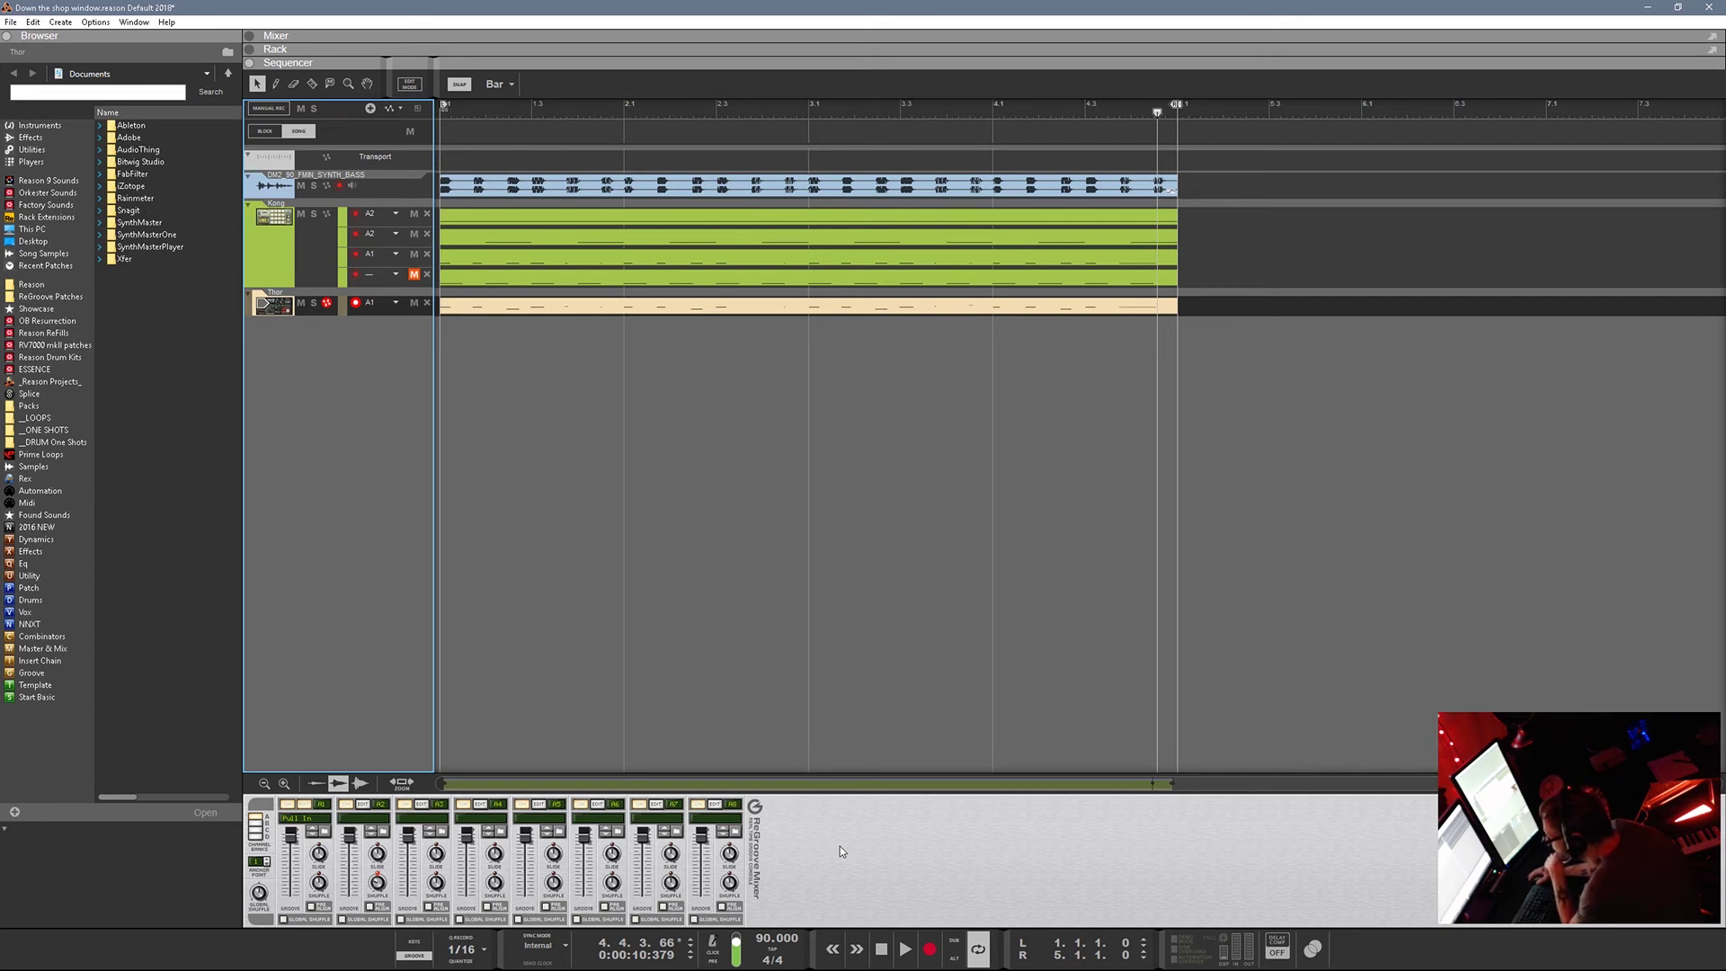
Bounce the bass audio clip to MIDI with Bounce Audio Clips To MIDI.
right_click(825, 189)
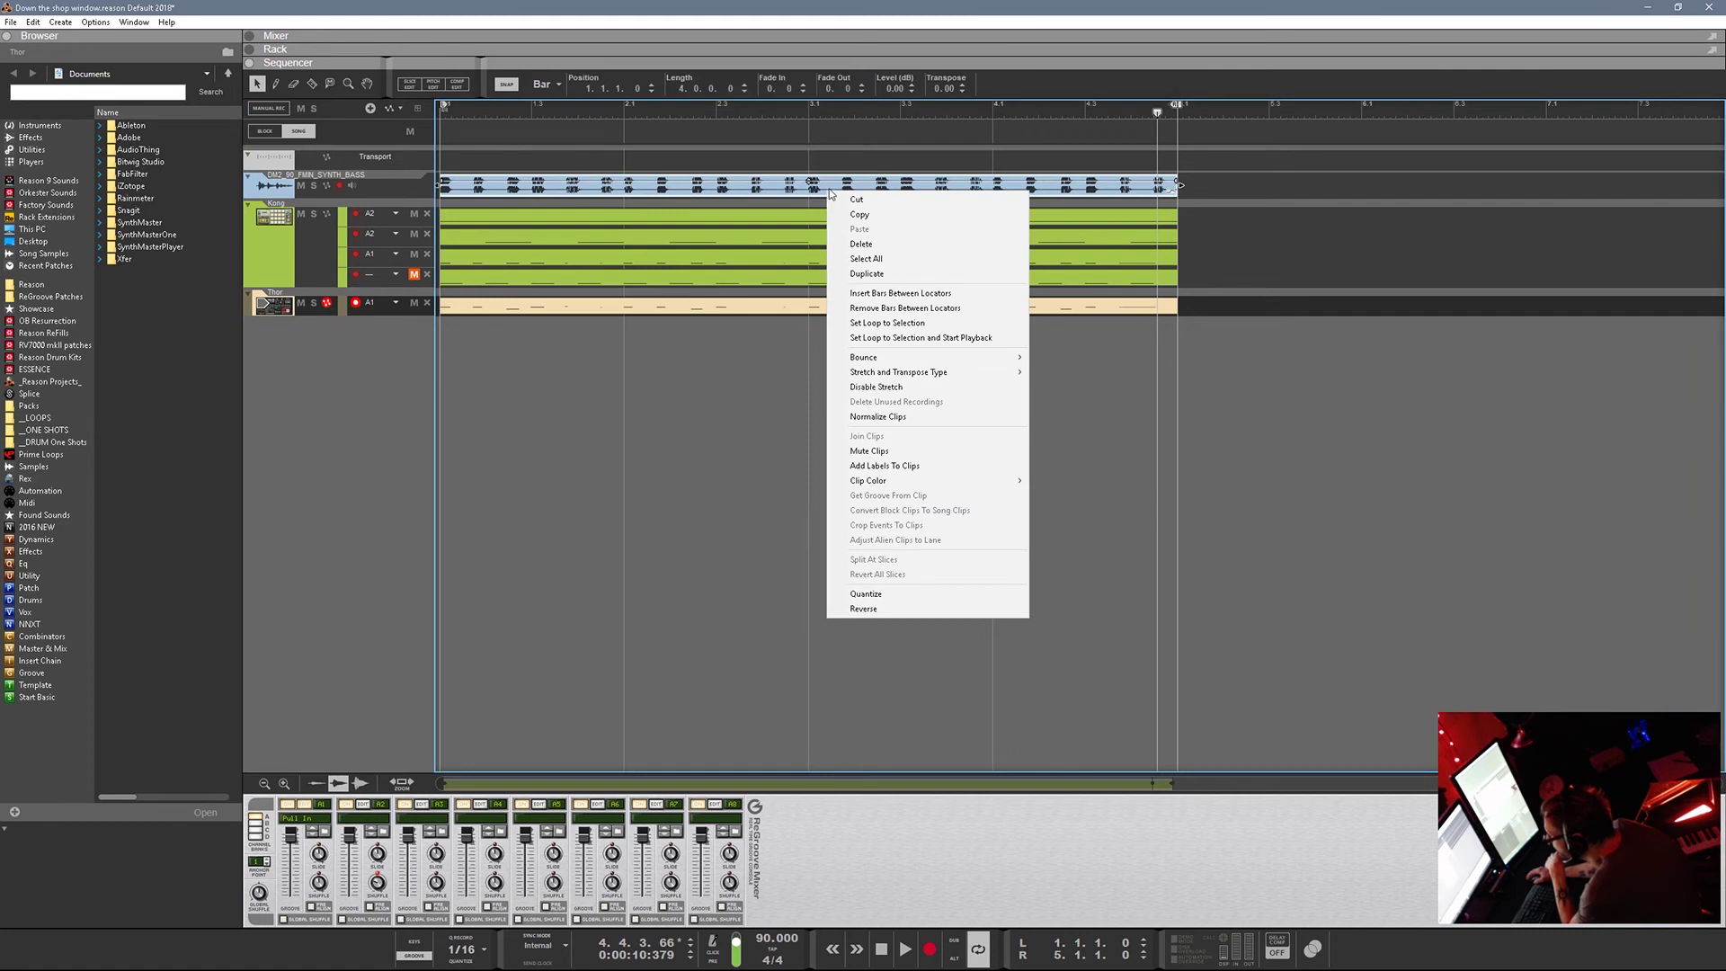
mouse_move(900, 360)
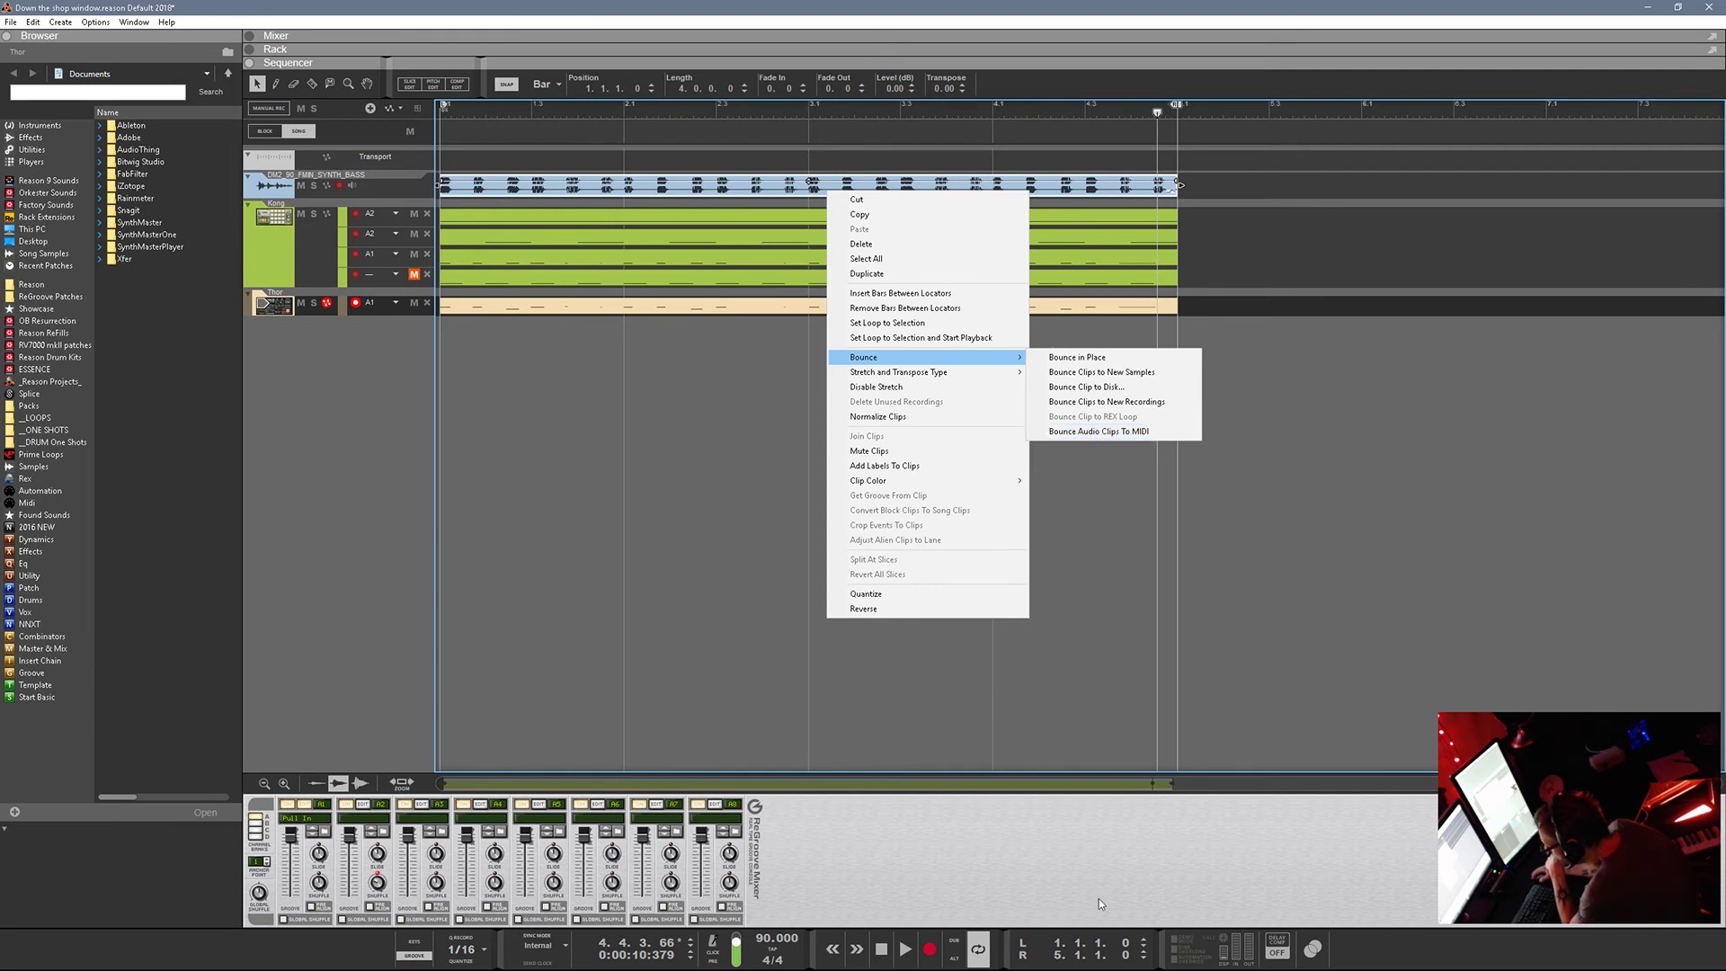
click(1093, 433)
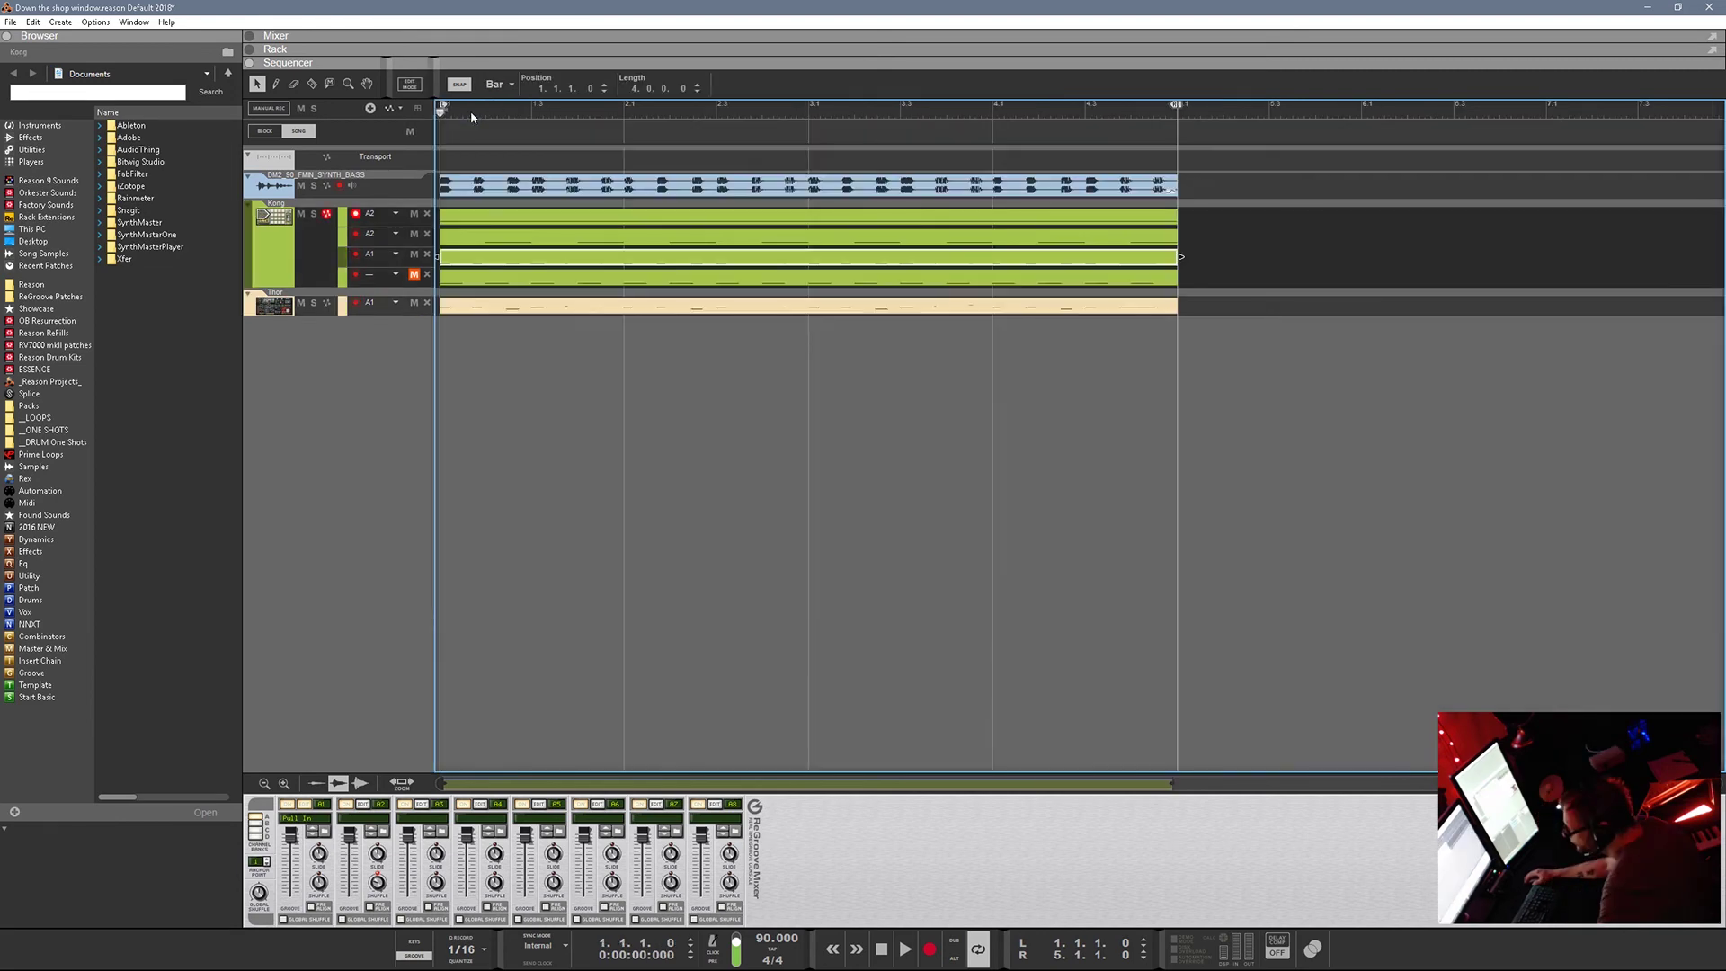
View the bounced clip's notes, then unmute the bass-rhythm lane and mute AVB_Kick_01.
double_click(521, 273)
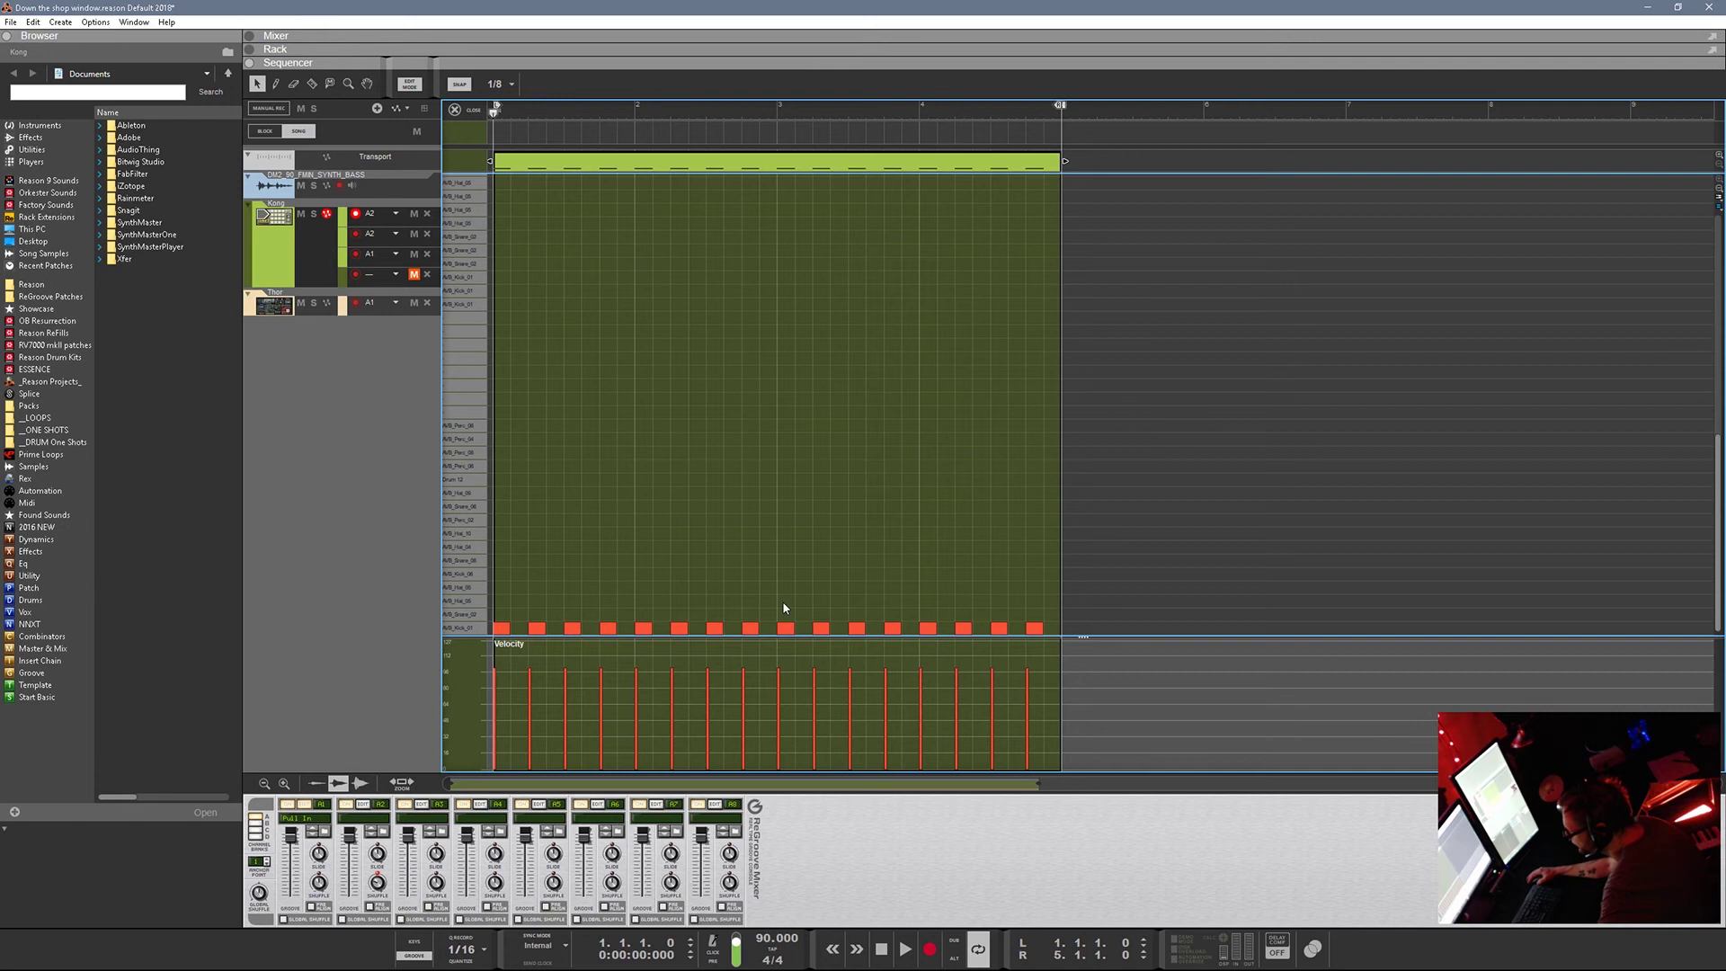
click(481, 111)
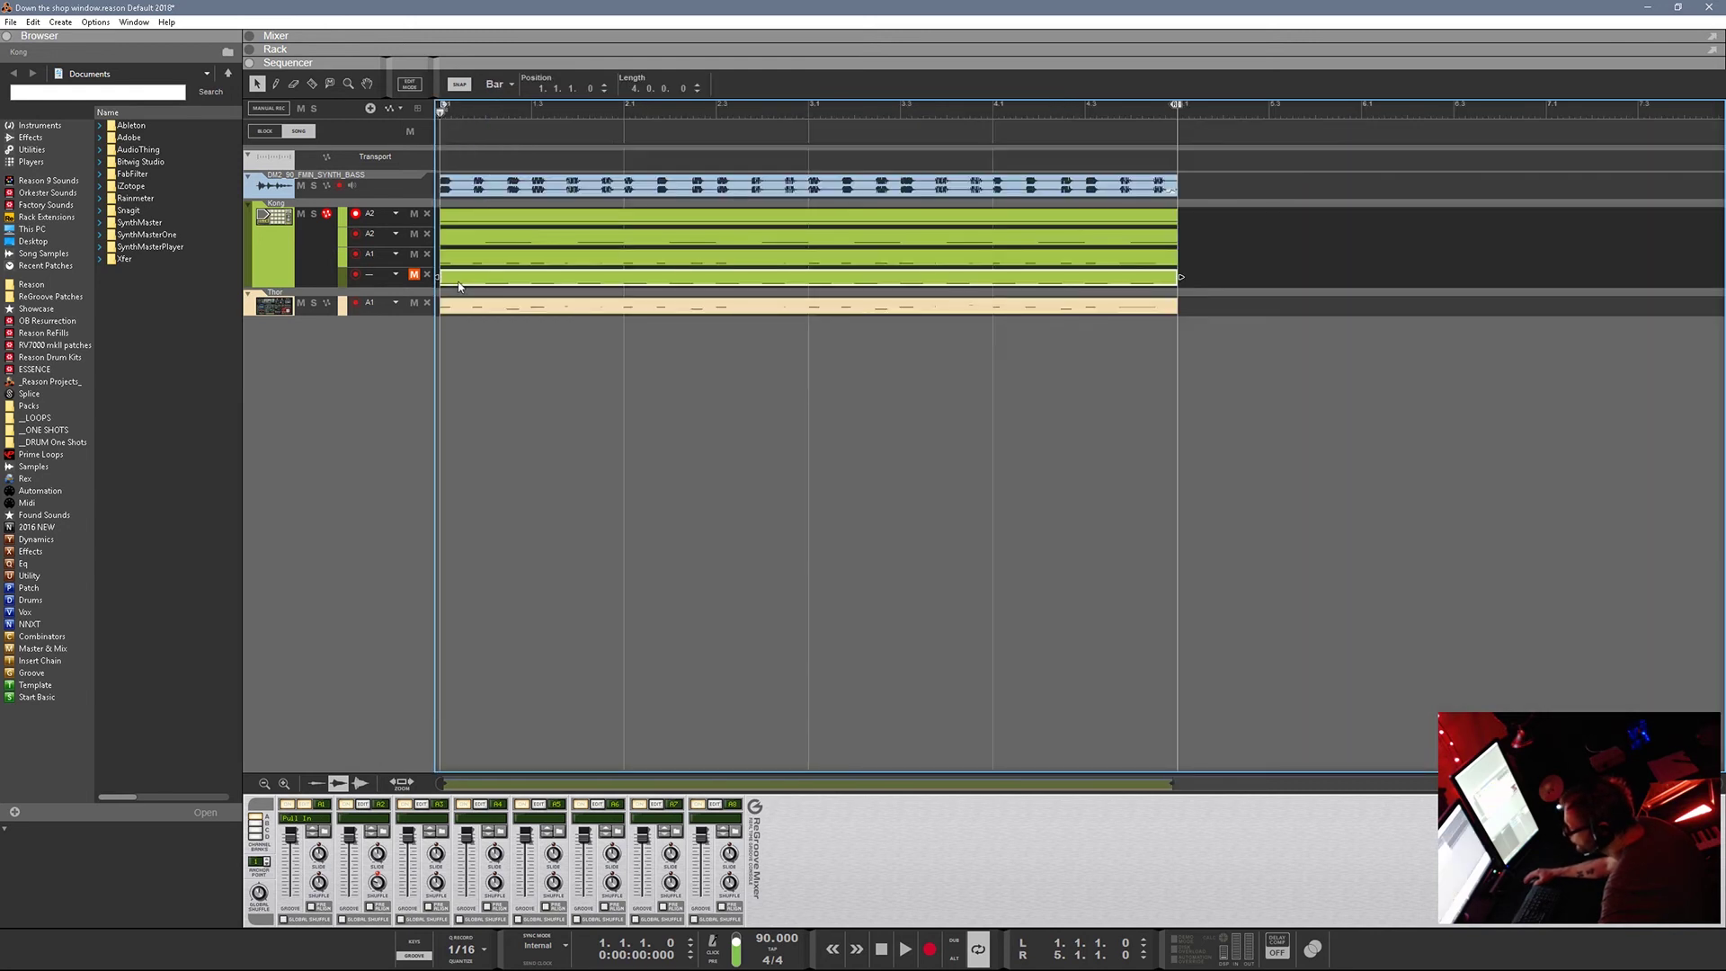
click(413, 254)
click(413, 274)
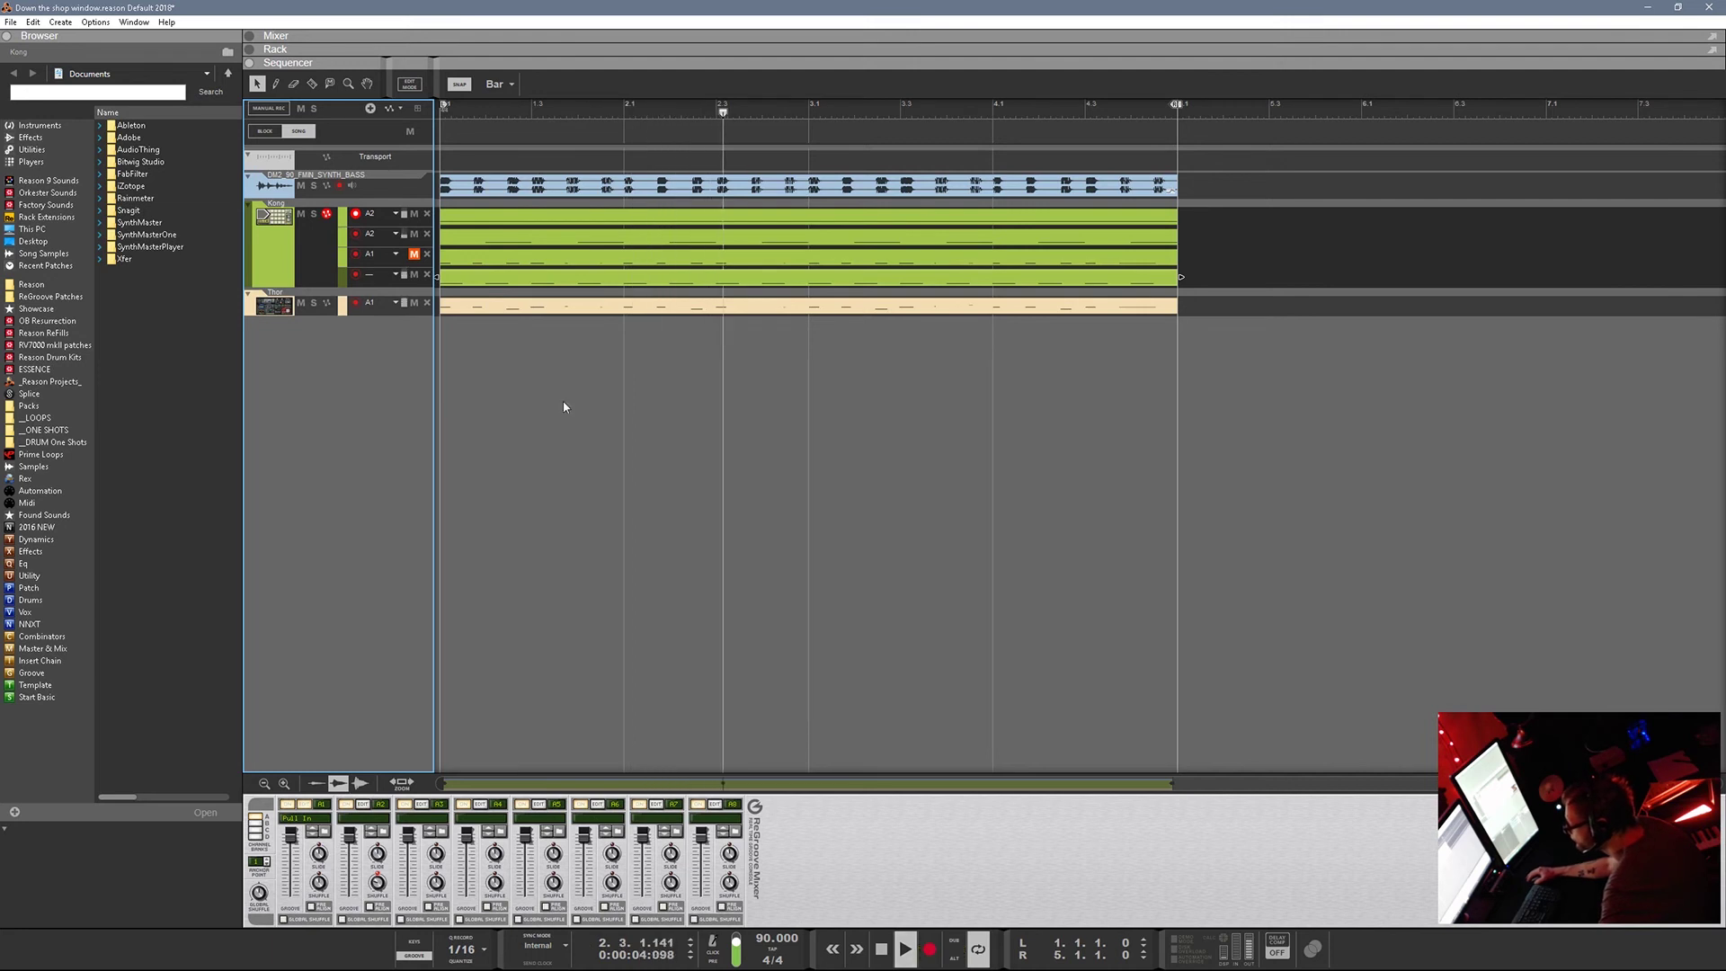
Reopen the bounced clip's notes, stop playback and return to the arrangement.
double_click(551, 269)
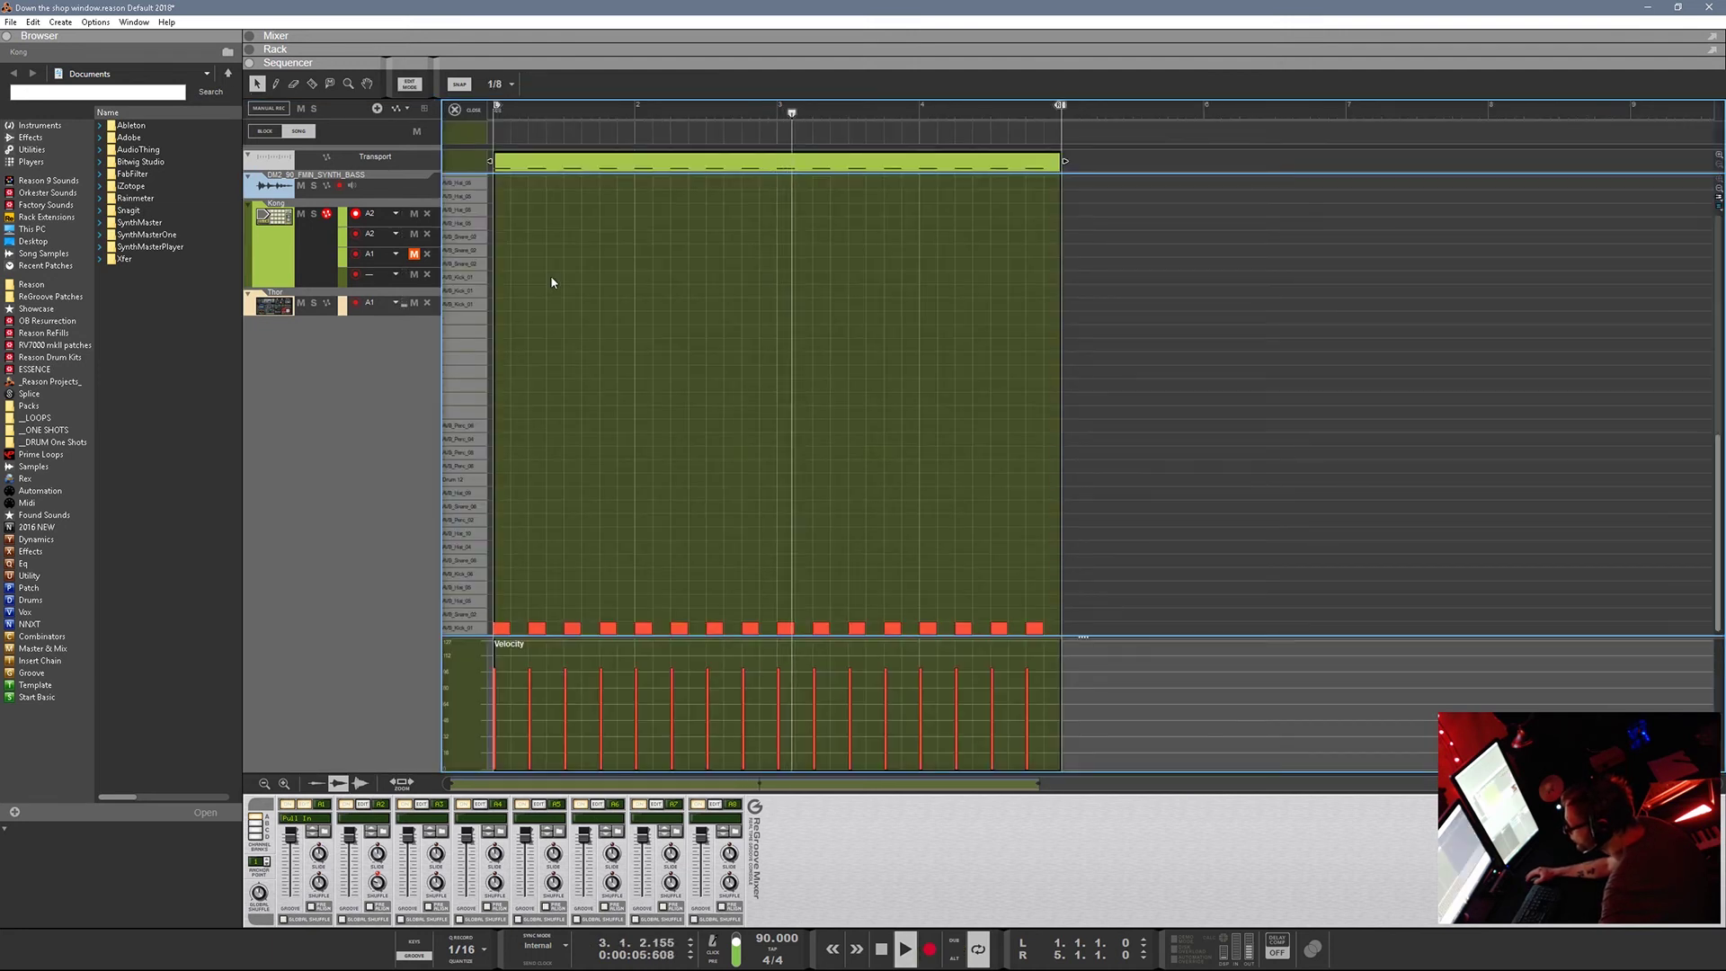
click(880, 951)
key(shift+Tab)
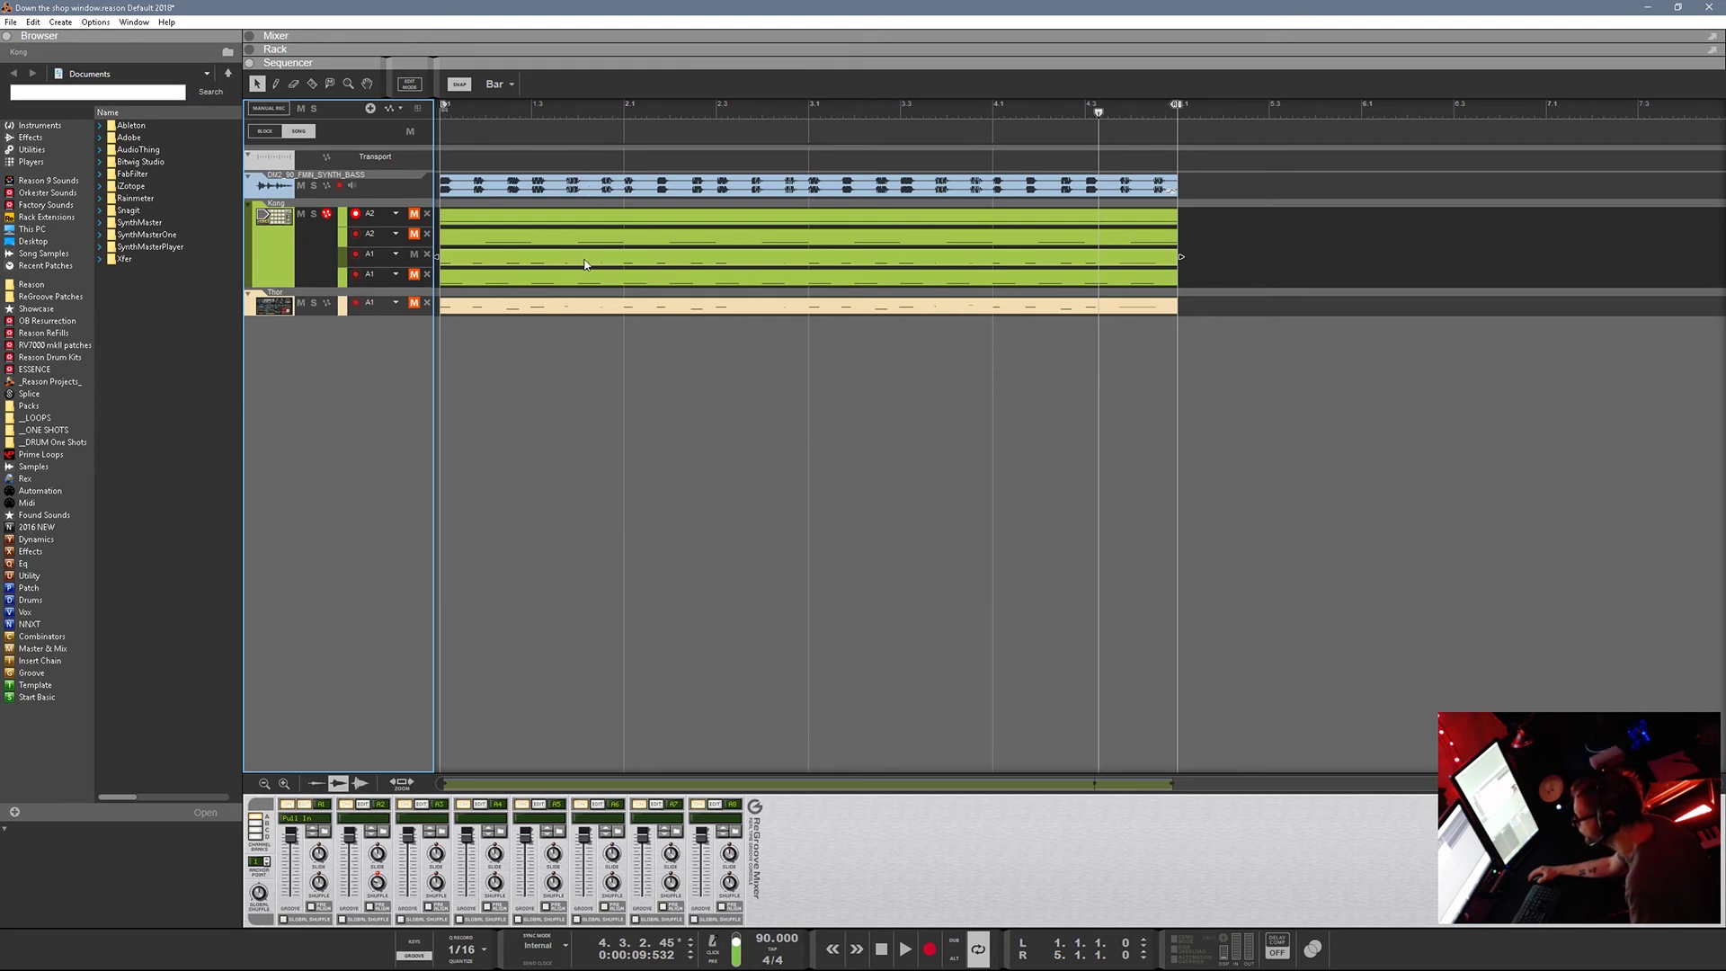
Enlarge the sequencer tracks three steps and inspect the AVB_Kick_01 and Lane 1 clips.
click(284, 783)
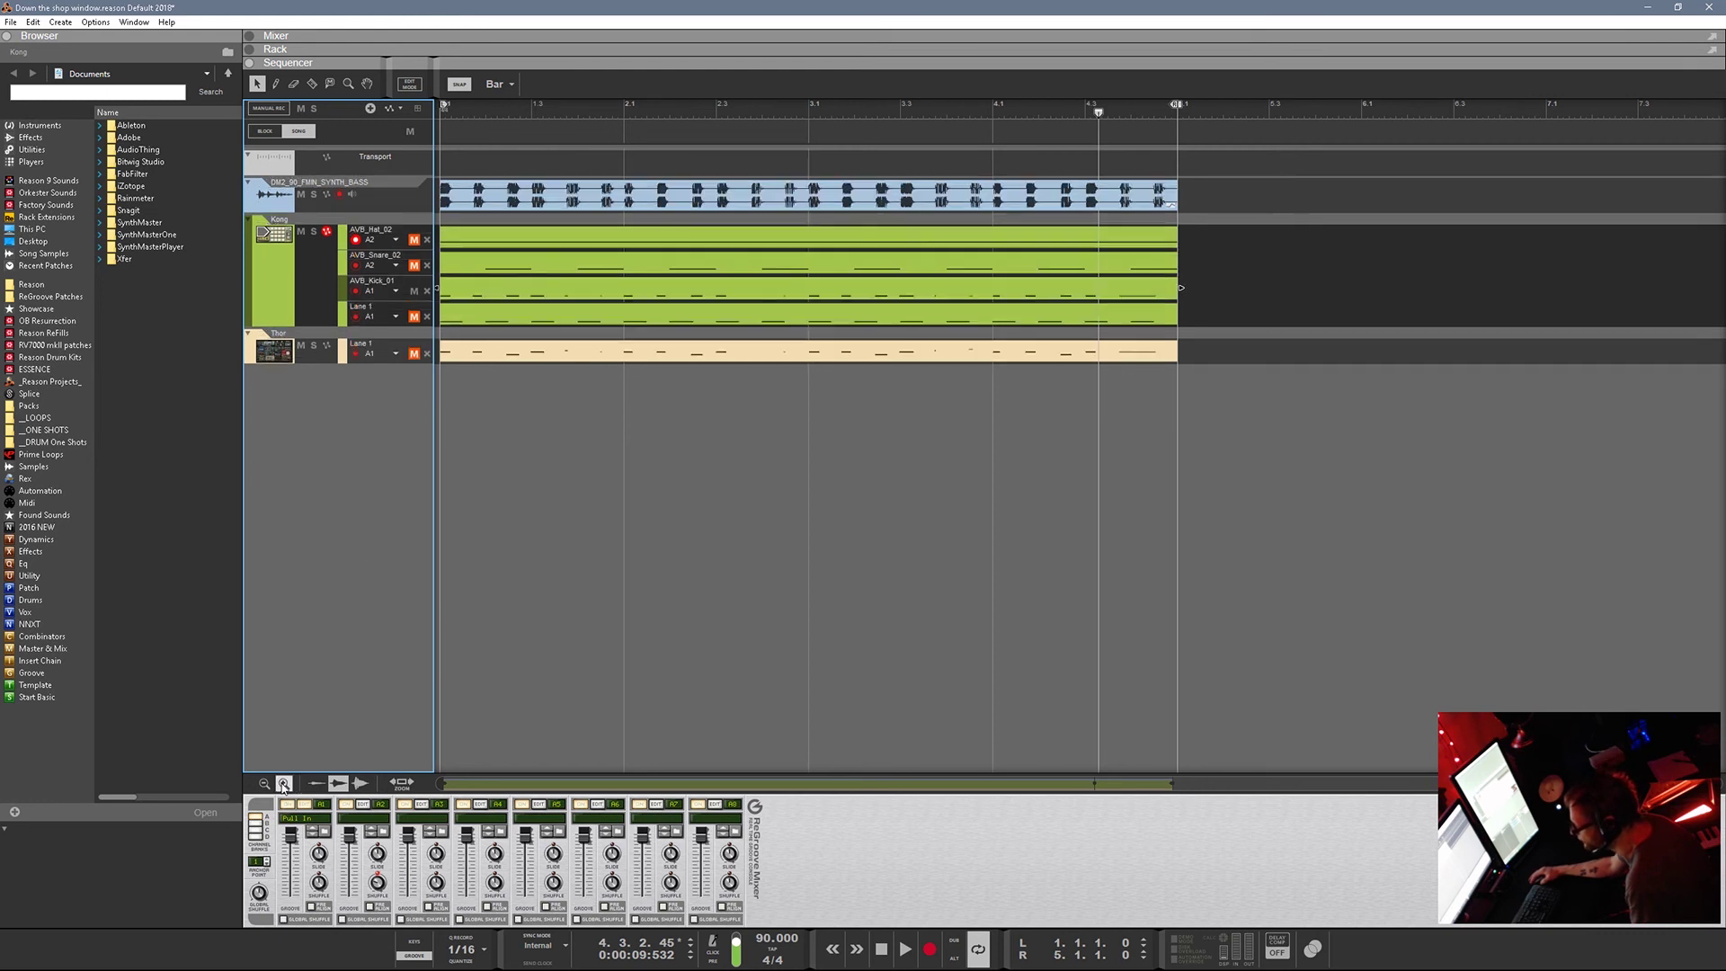
click(284, 783)
click(284, 783)
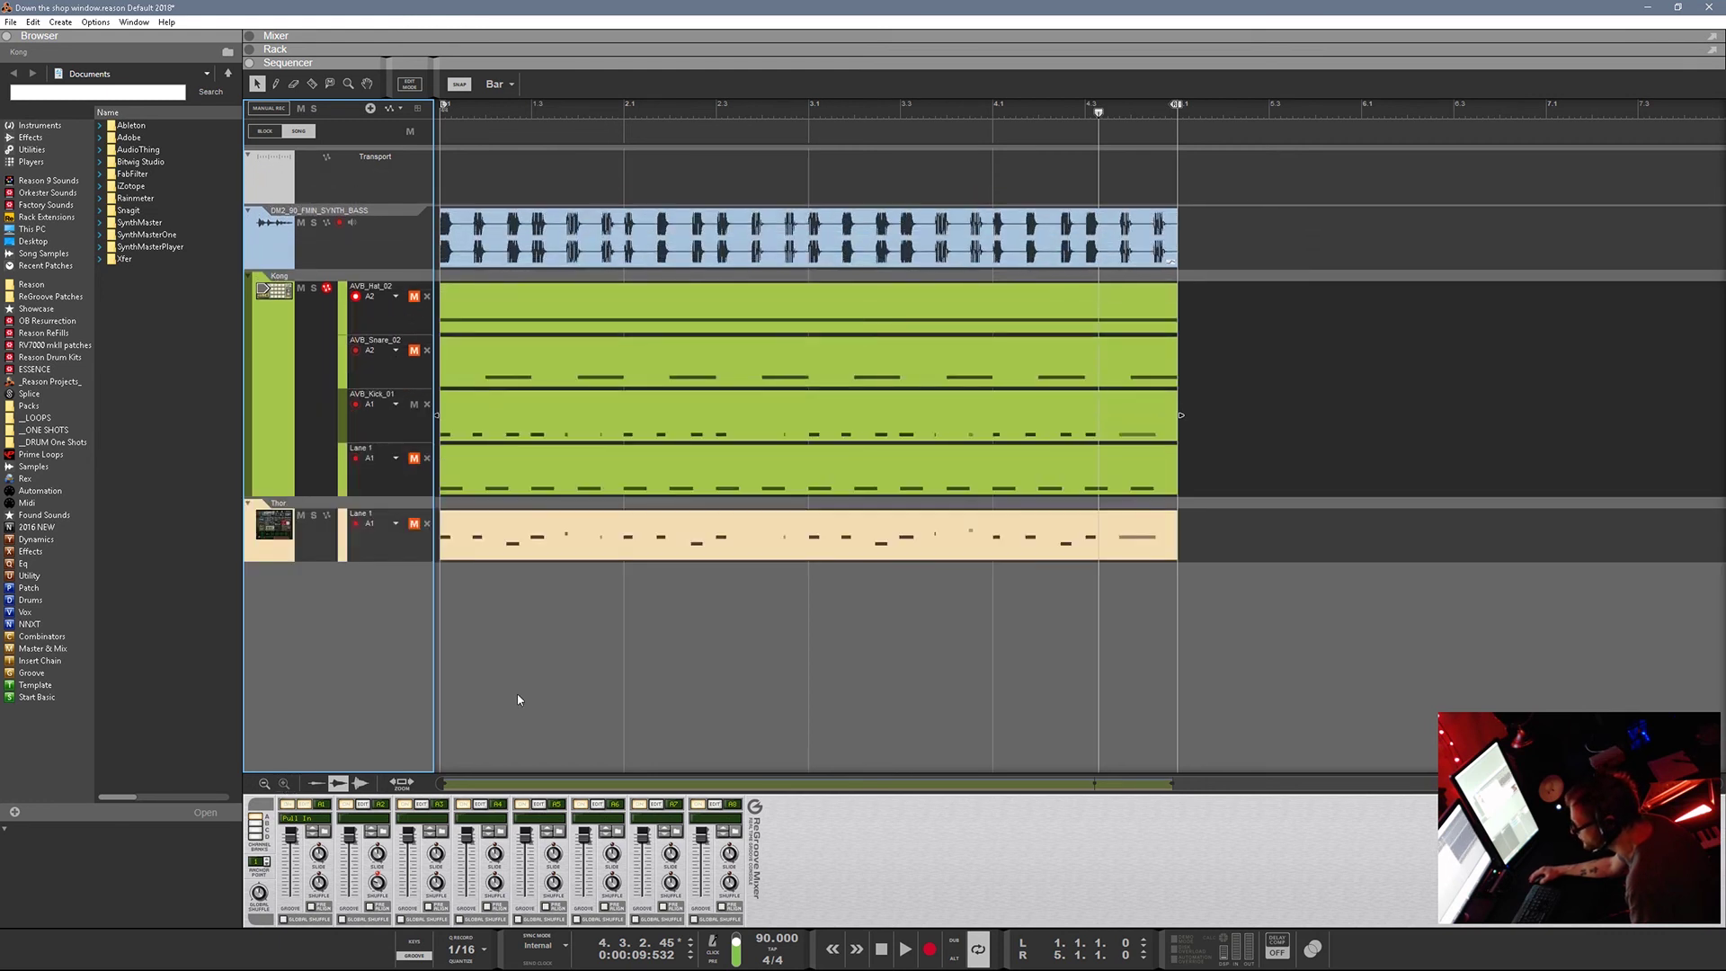
click(717, 430)
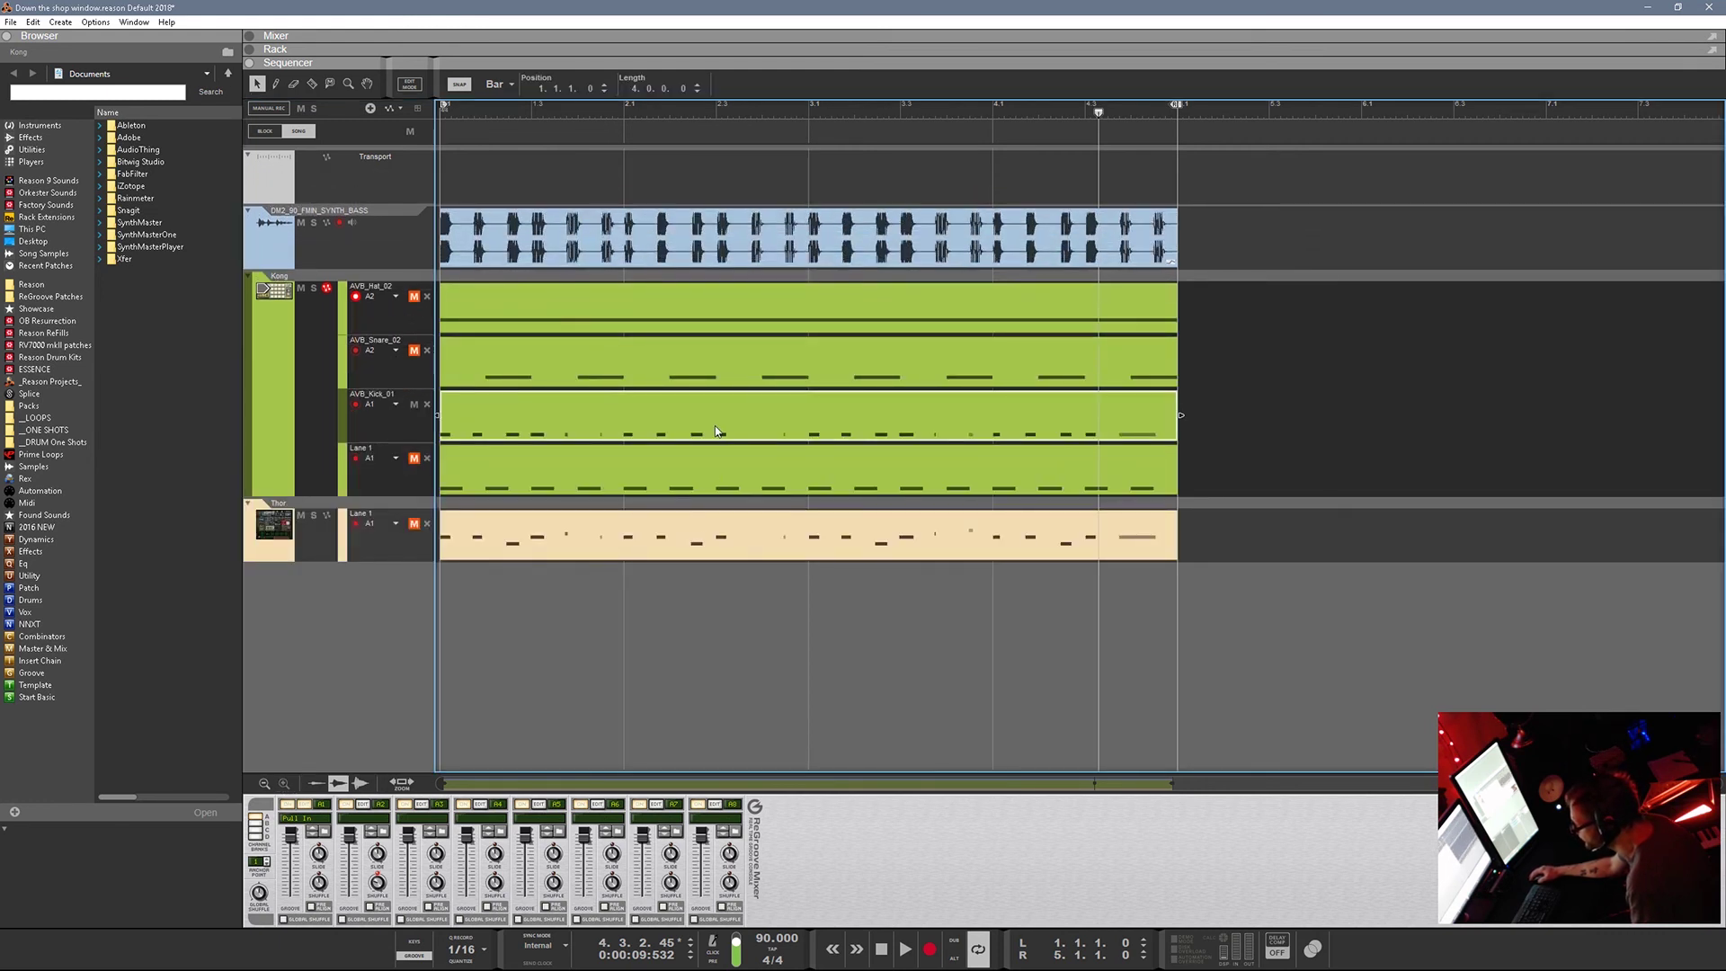
click(715, 488)
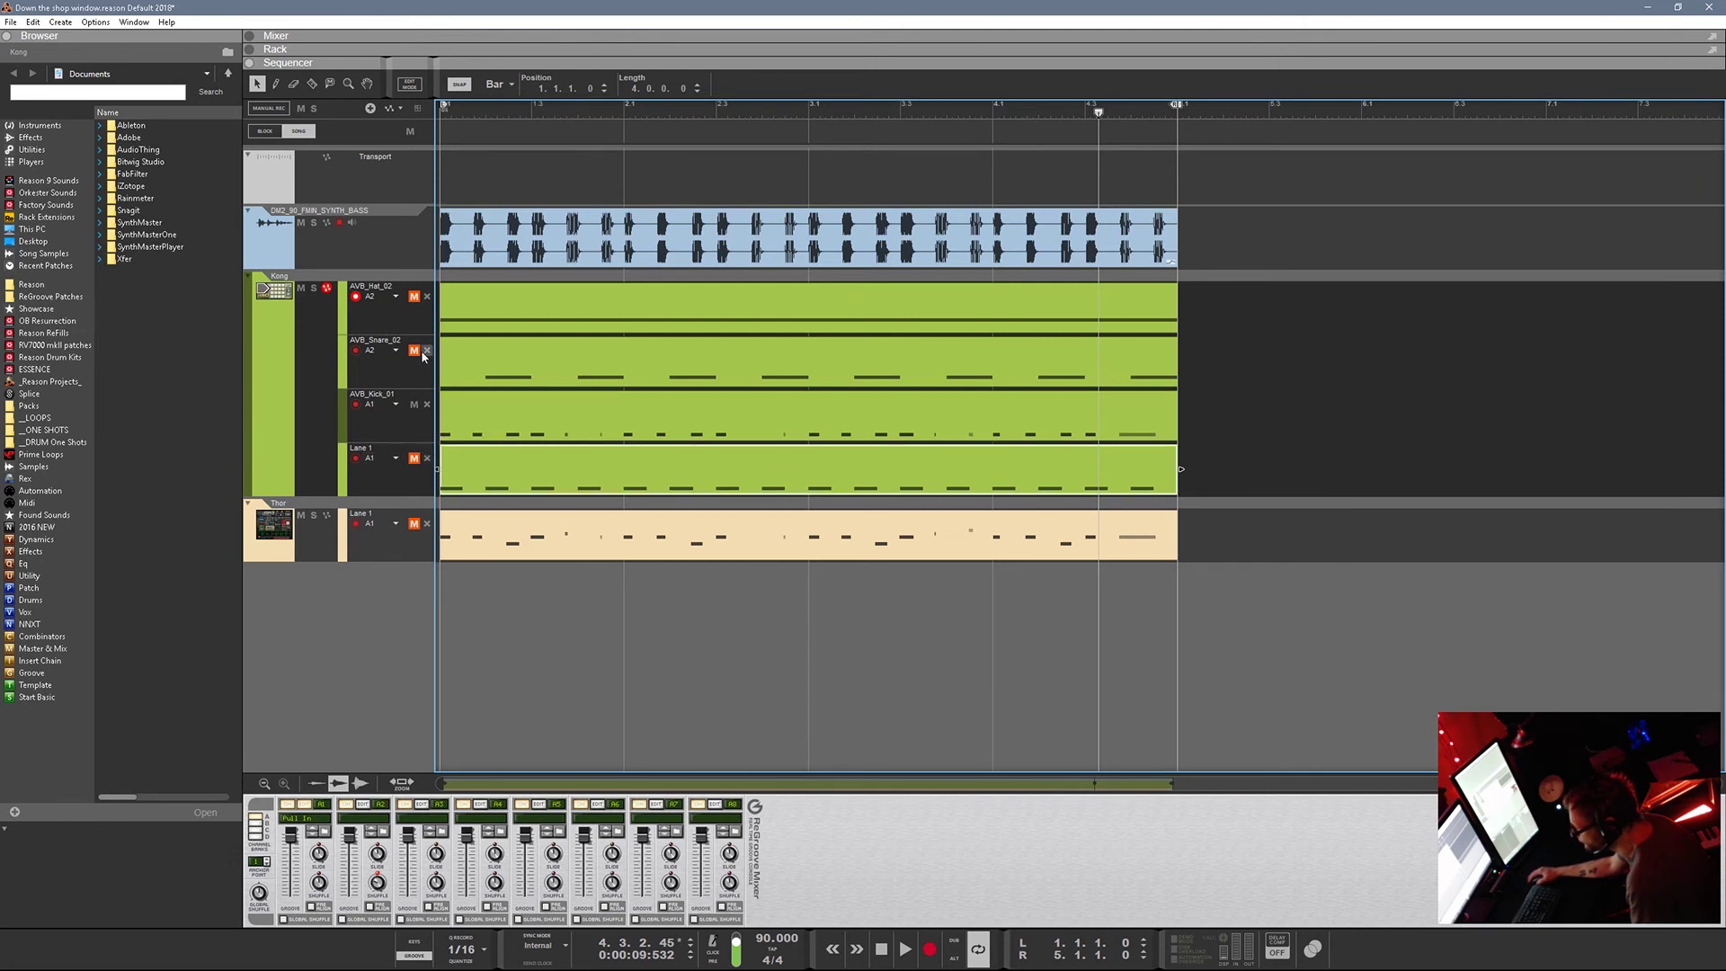
click(412, 415)
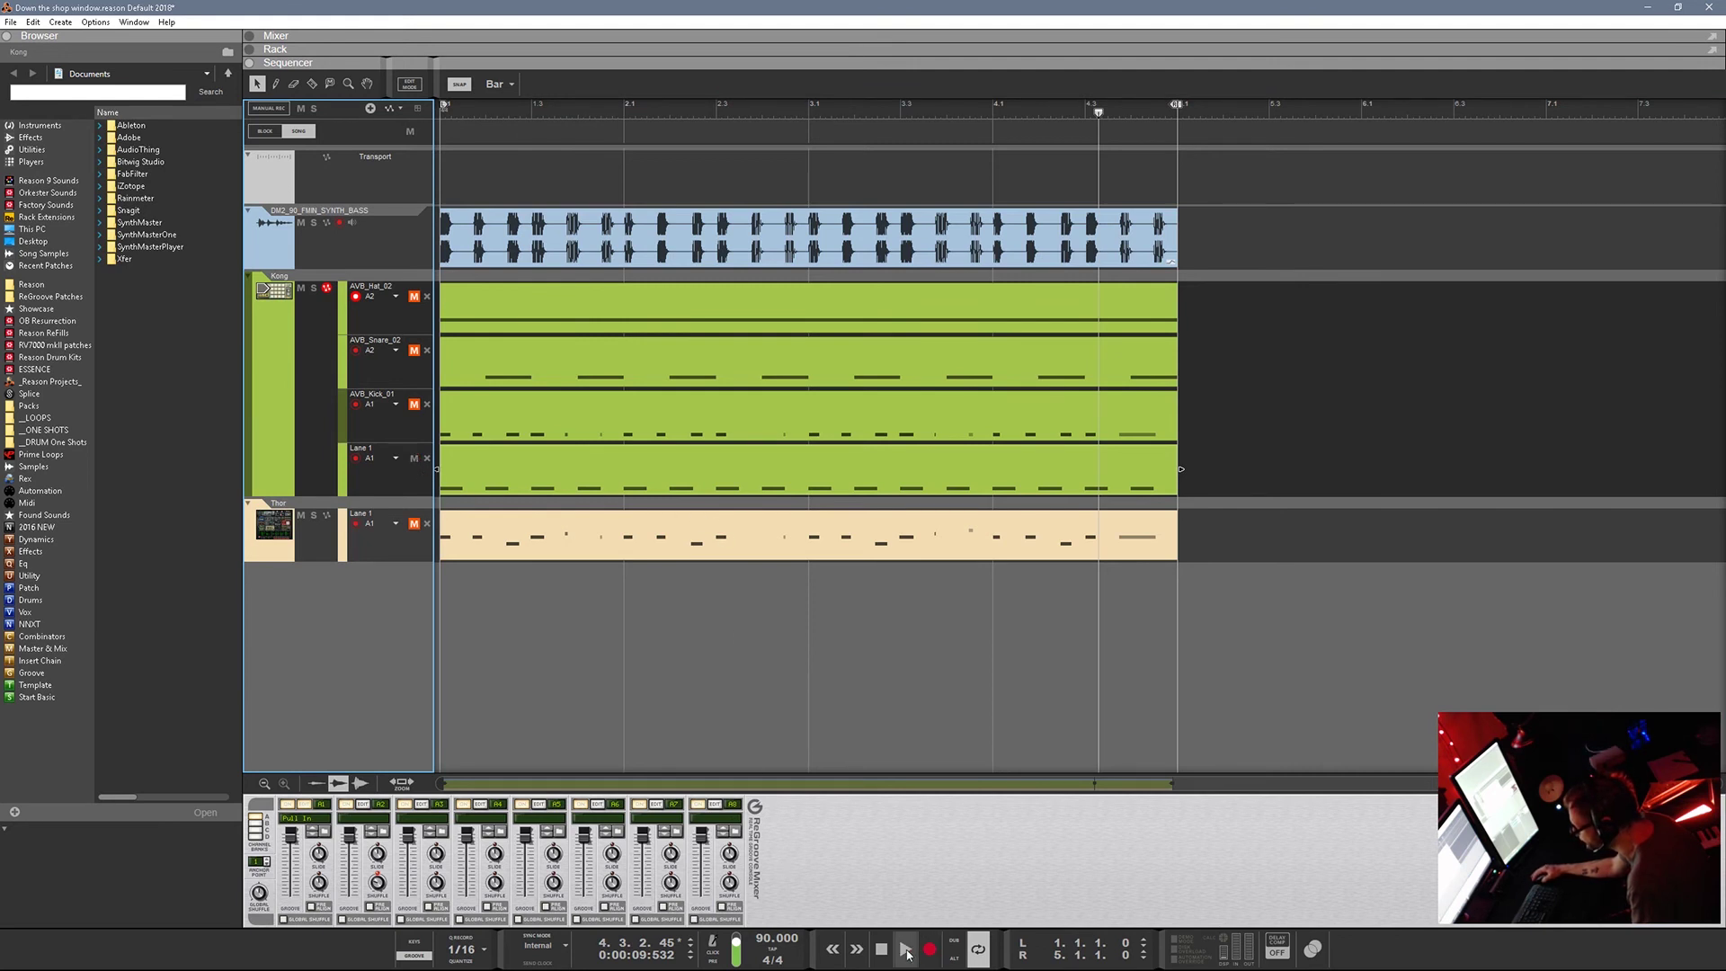
Stop playback and switch Lane 1's groove channel from A1 to A3.
click(906, 951)
click(396, 458)
click(391, 485)
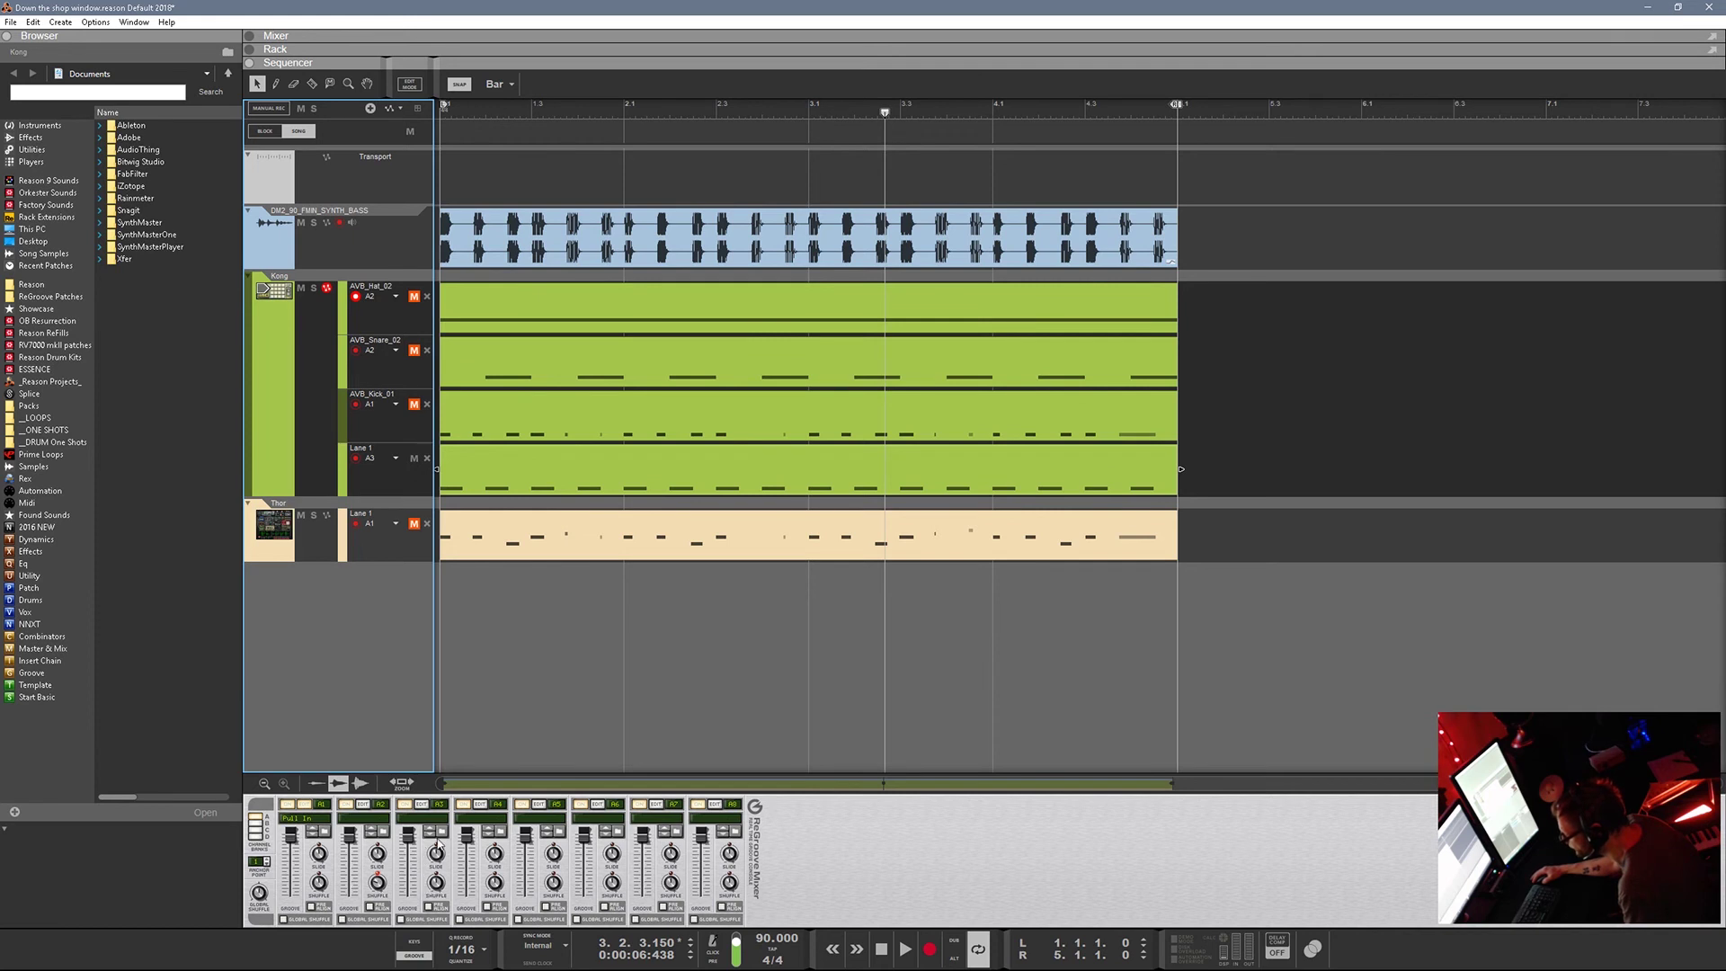
mouse_move(437, 854)
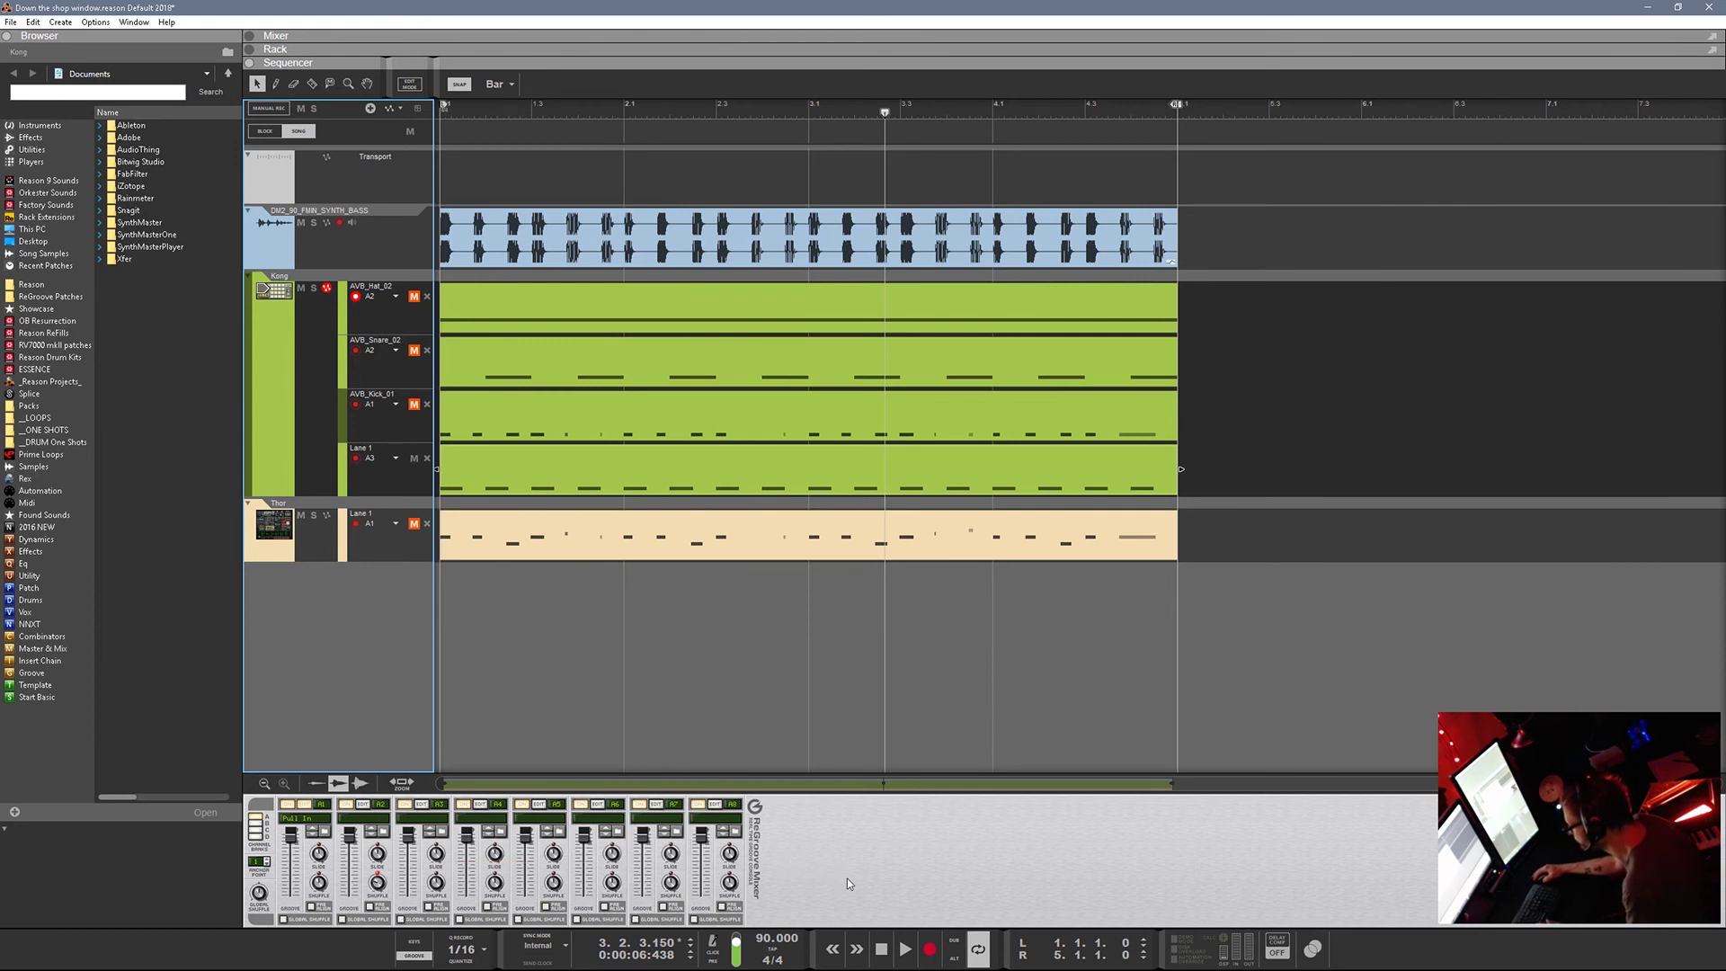
During playback, drag the A3 Slide knob down to -76 ticks, then stop.
click(910, 946)
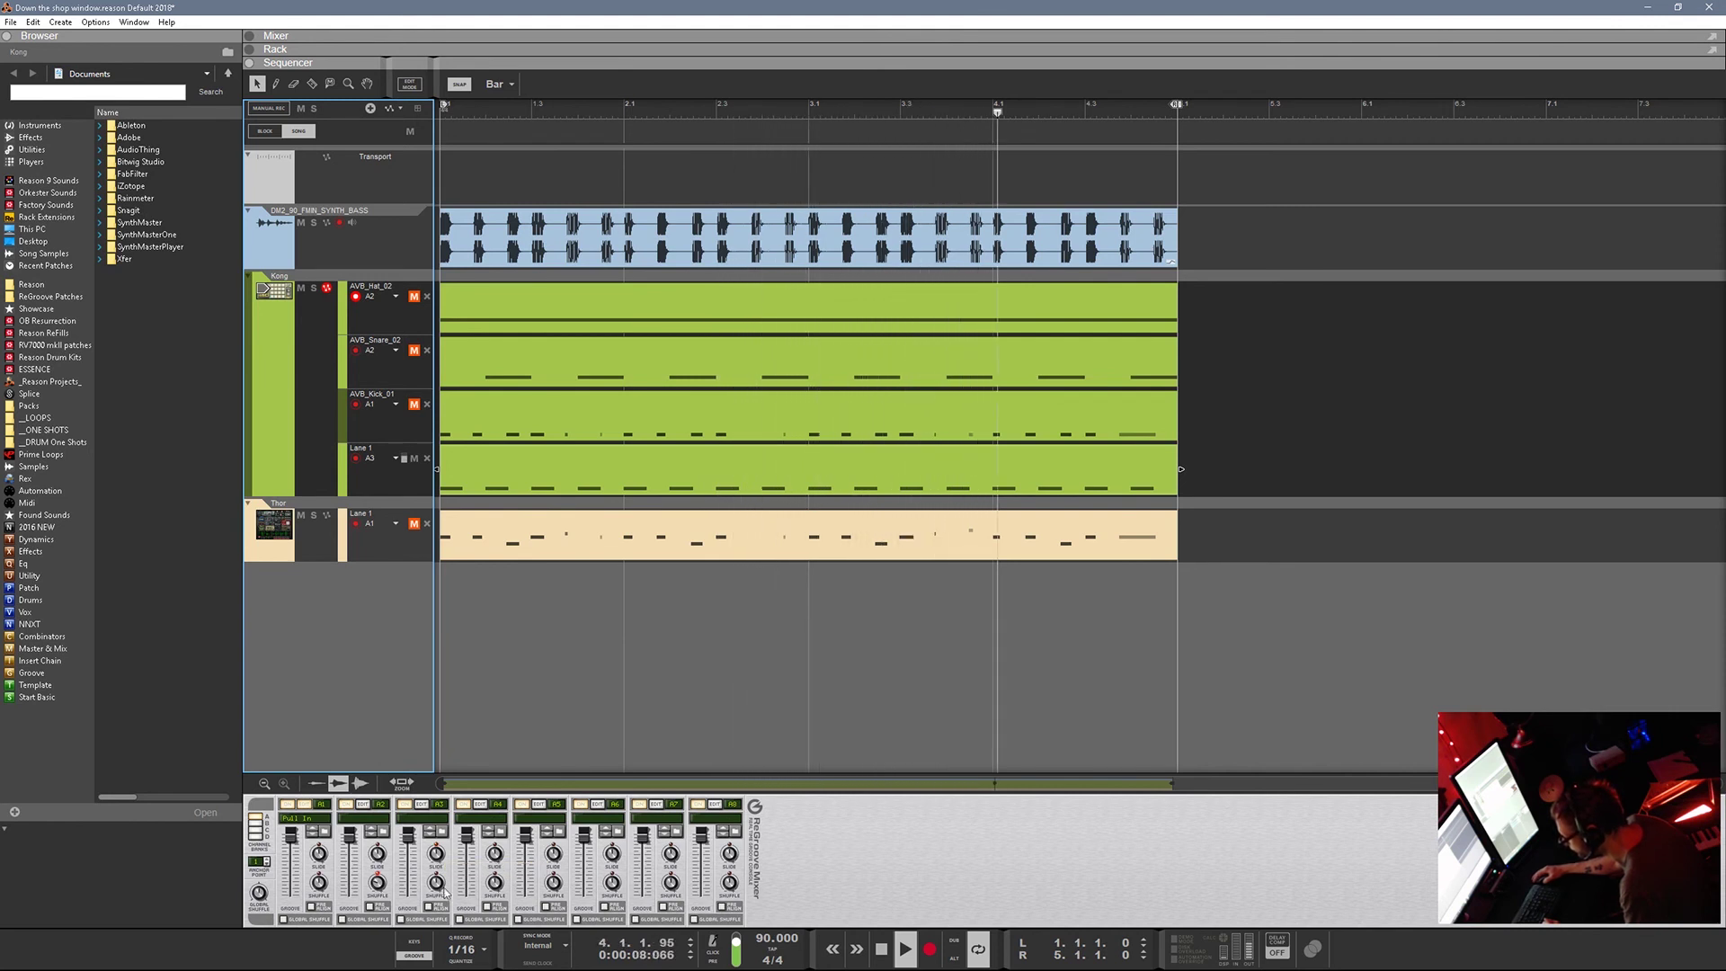
drag(437, 854, 452, 941)
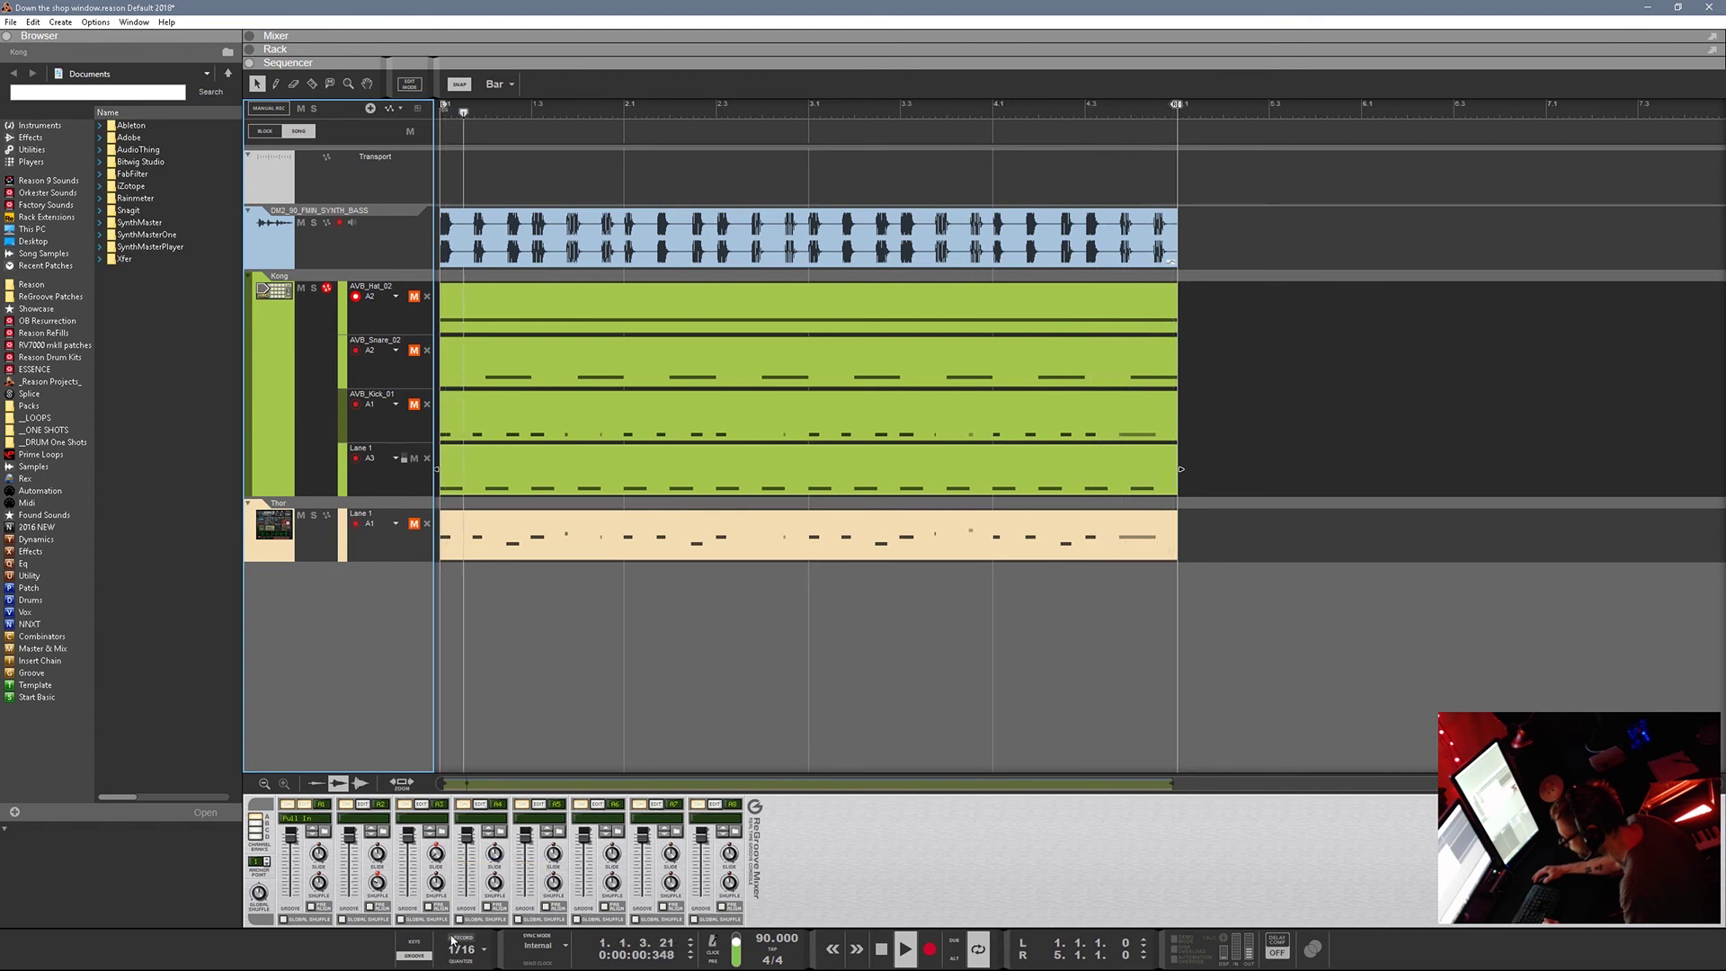
click(876, 947)
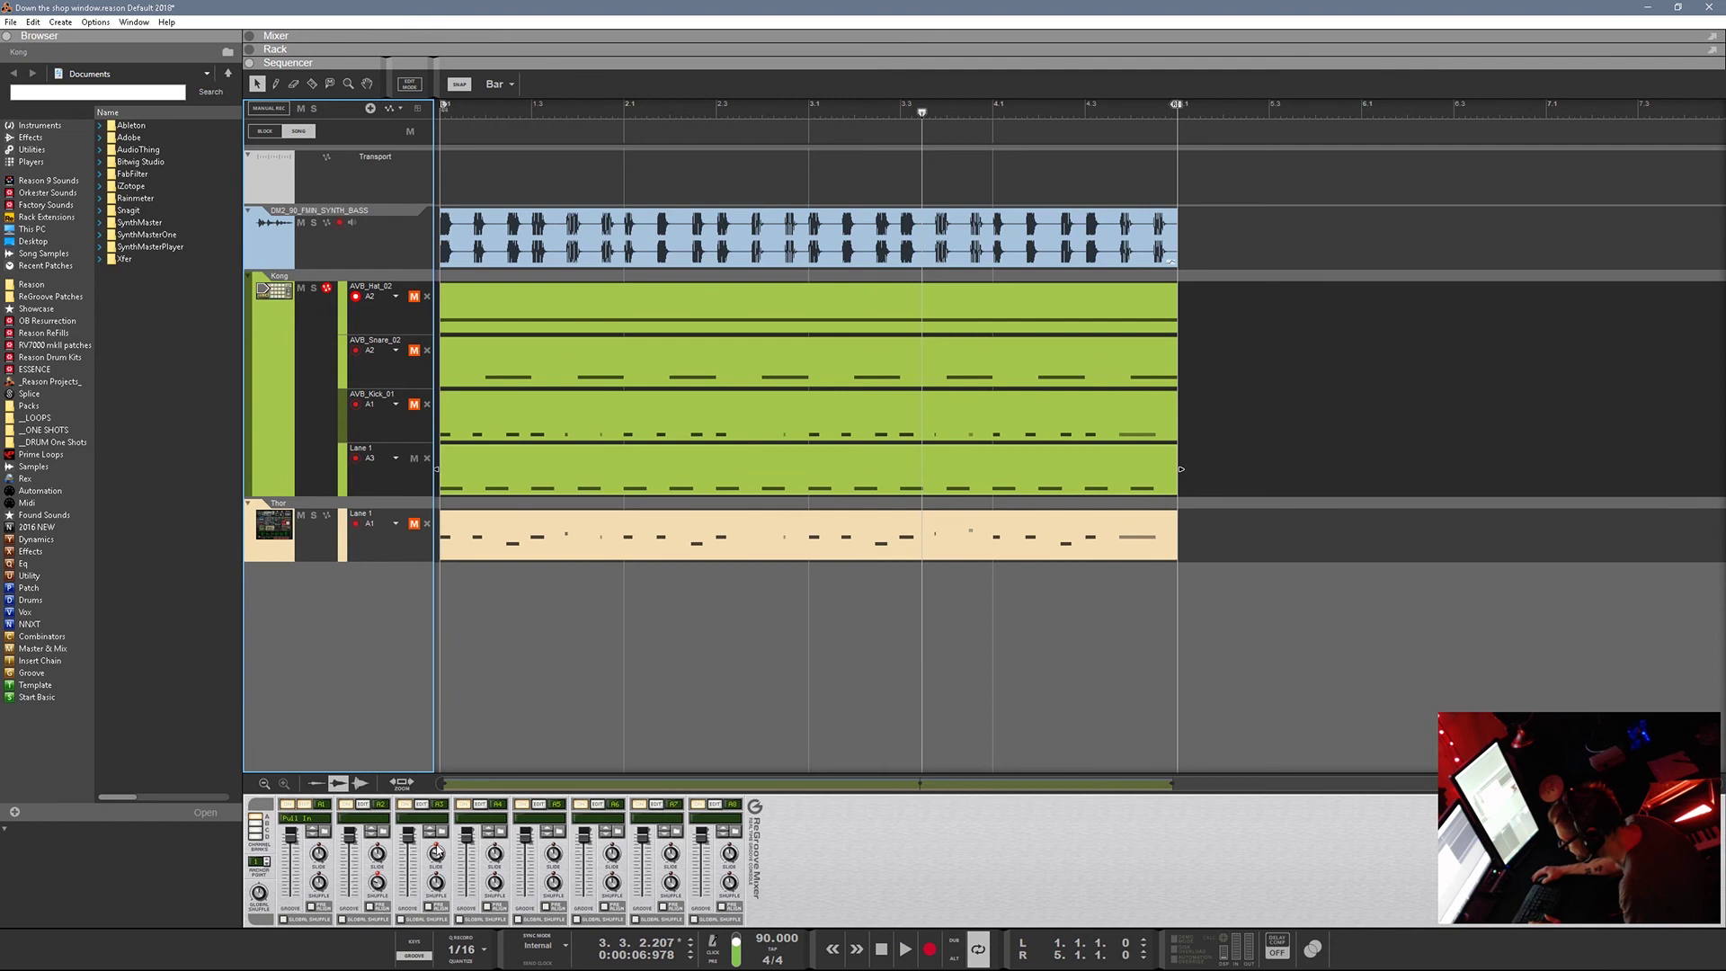
mouse_move(438, 856)
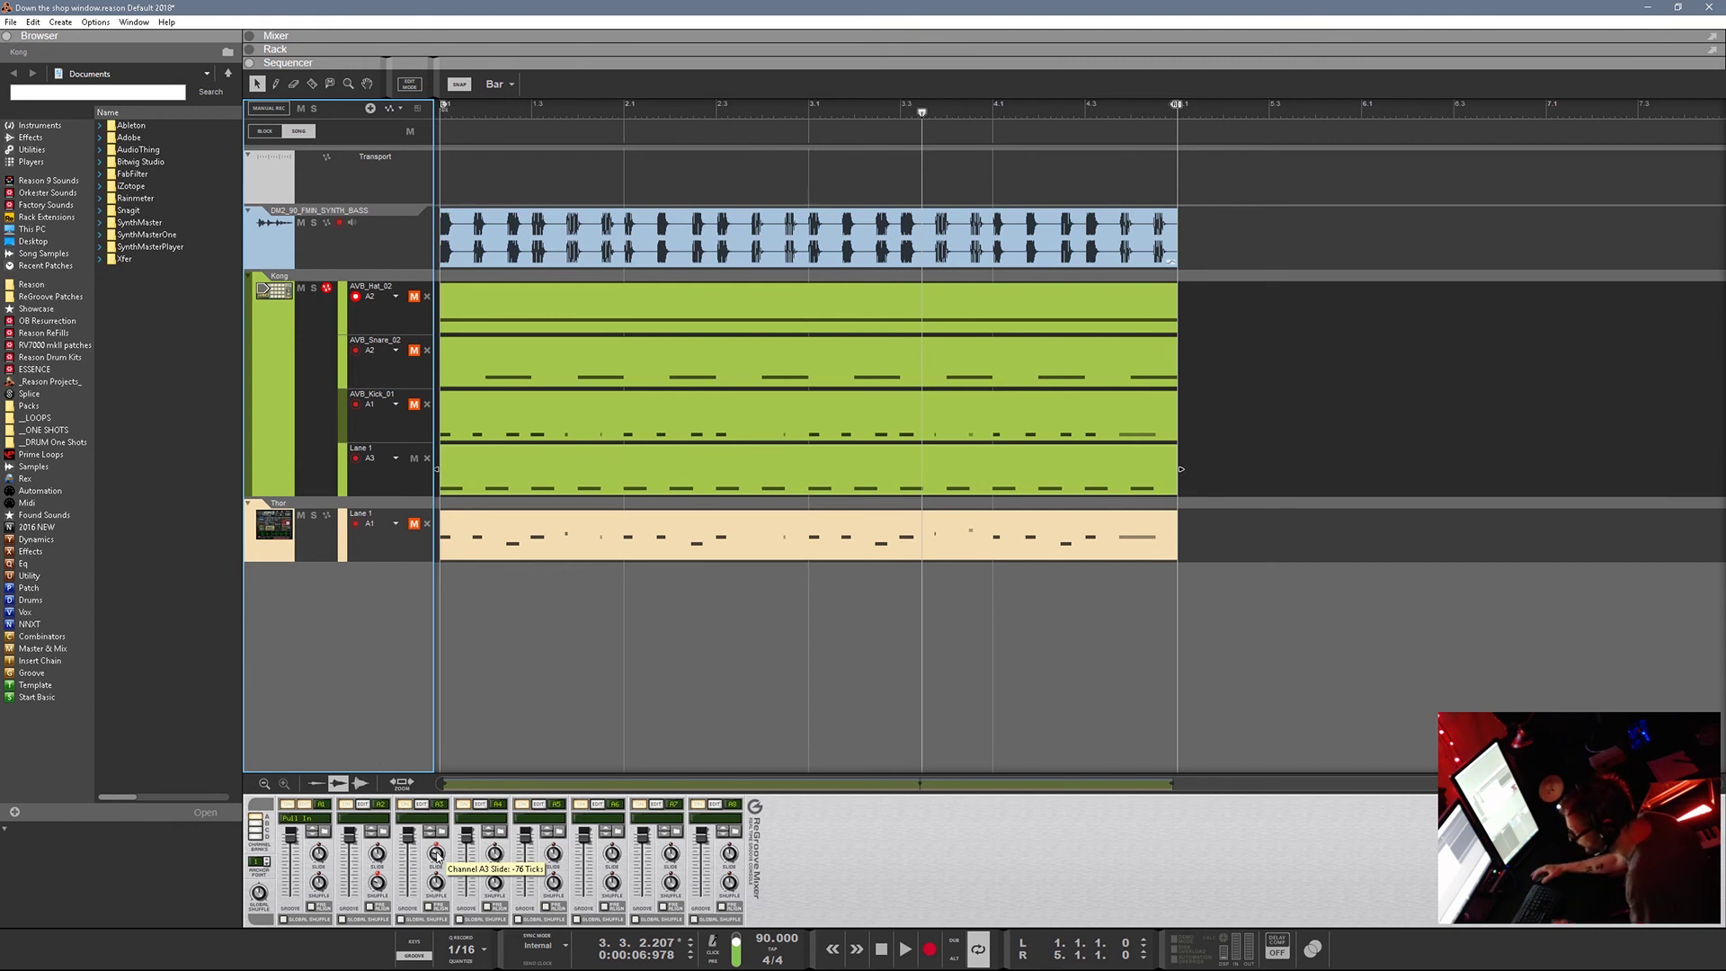
Reset the ReGroove mixer's A3 Slide knob to 0 ticks.
ctrl+click(438, 854)
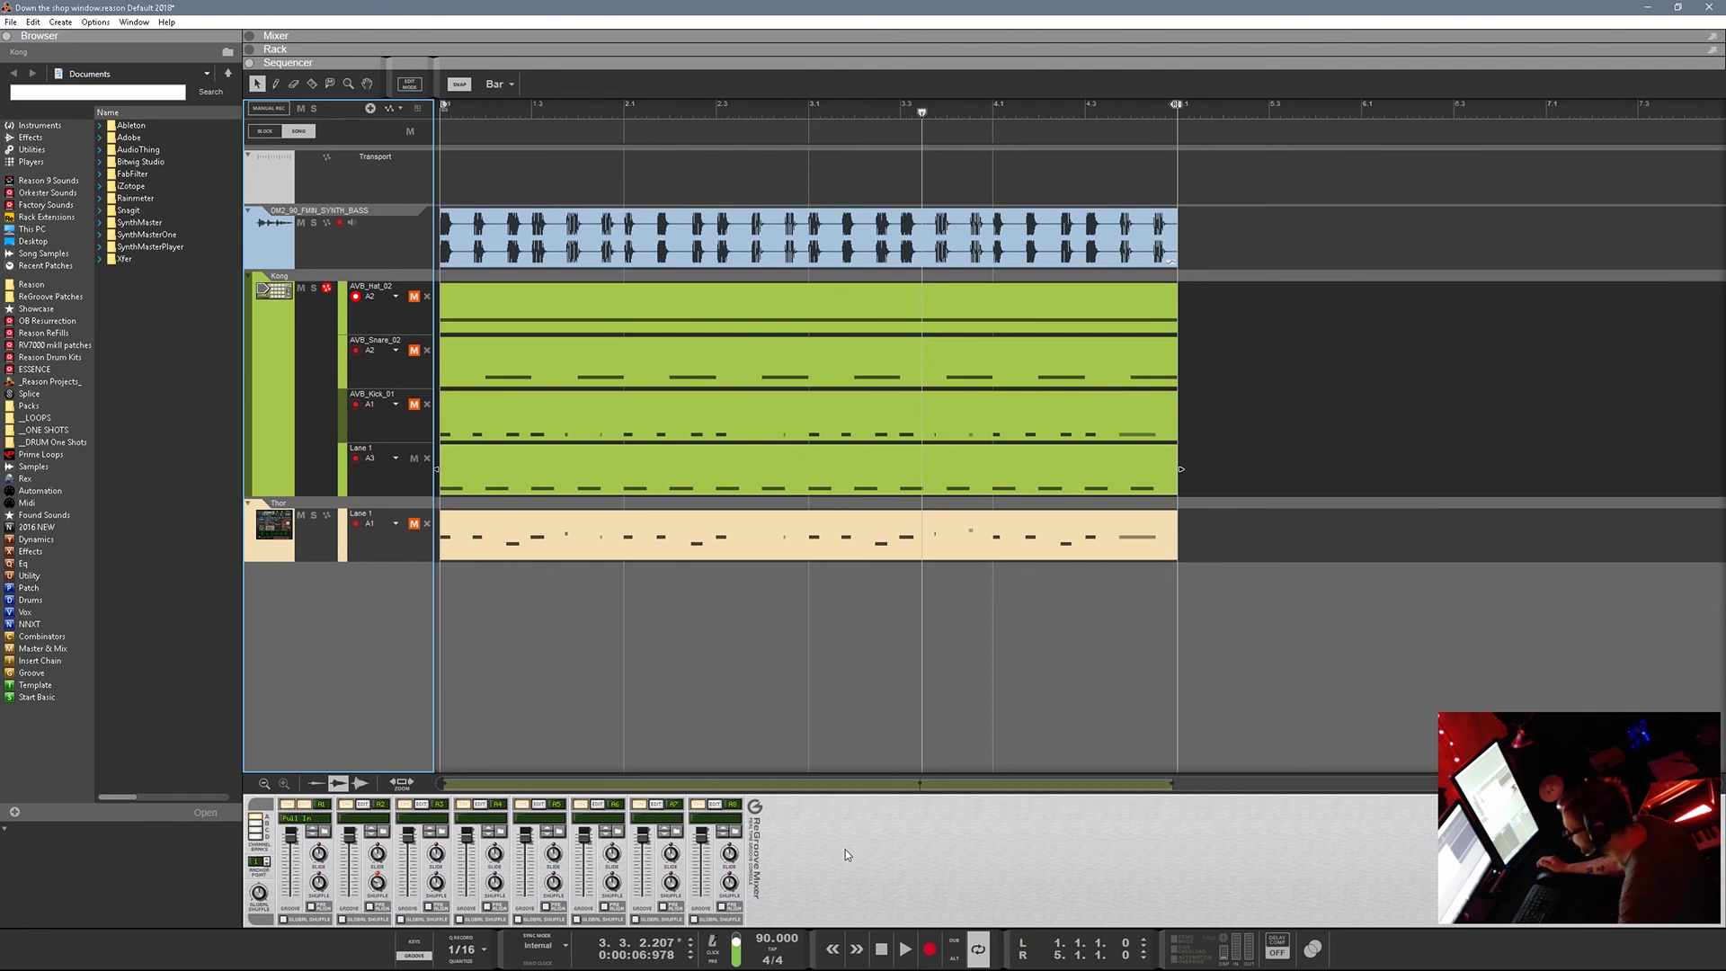
Zoom the sequencer tracks out three steps back to compact height.
click(265, 782)
click(265, 783)
click(266, 783)
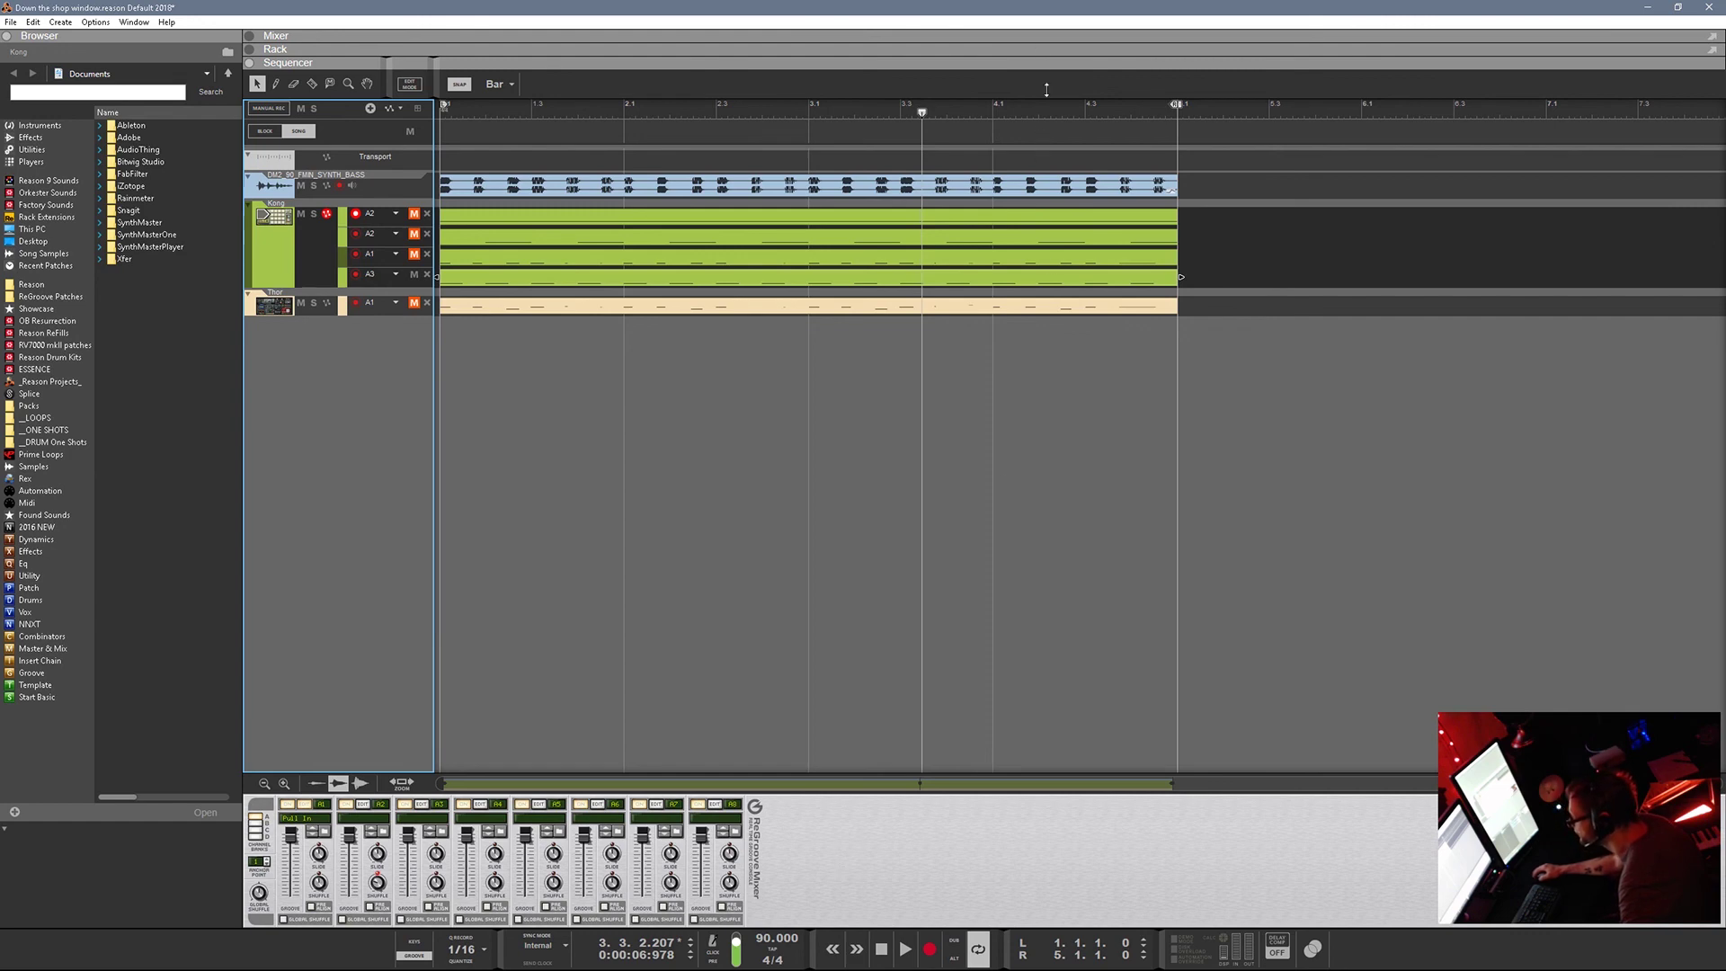
drag(1046, 89, 1070, 6)
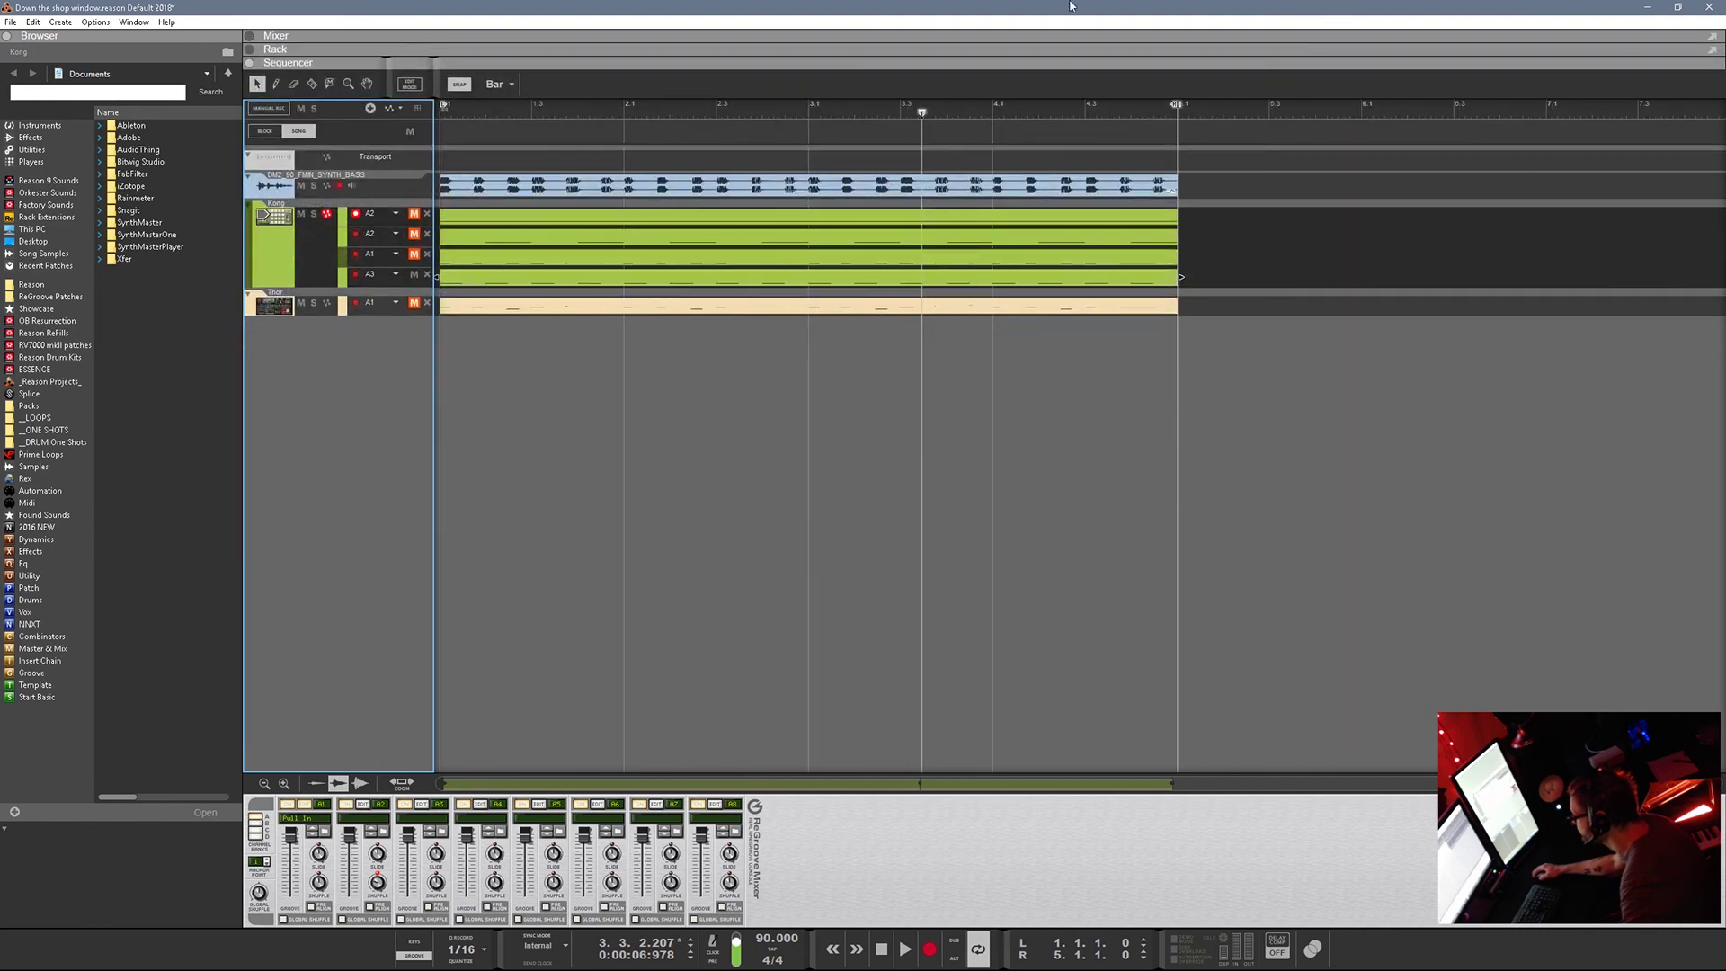